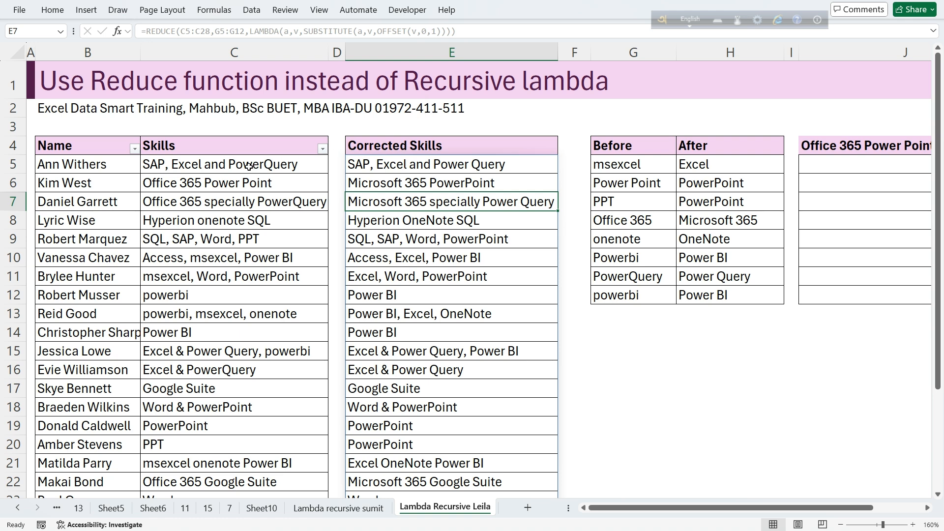
Step: Review the Skills column entries and the Before and After replacement lists on the Lambda Recursive Leila sheet
{"action": "left_click_drag", "start_coordinate": [249, 166], "coordinate": [246, 369]}
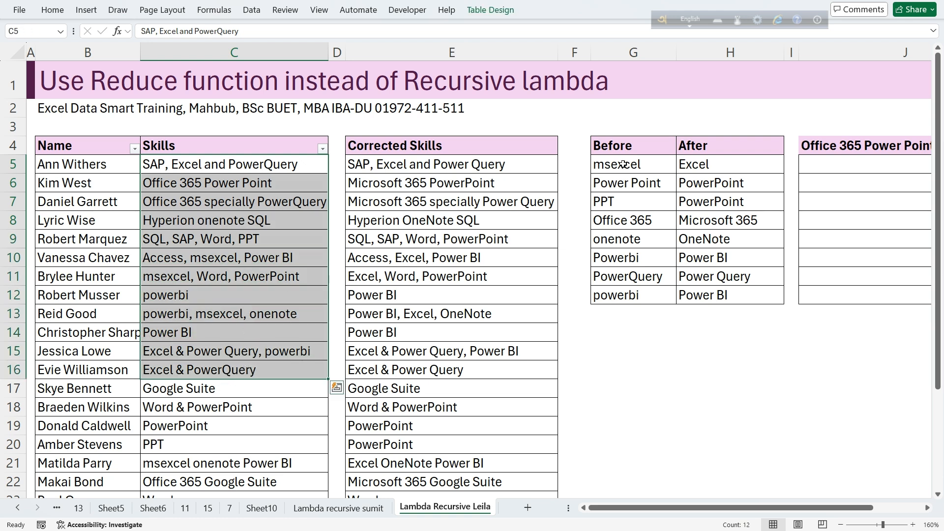
{"action": "left_click_drag", "start_coordinate": [623, 164], "coordinate": [613, 295]}
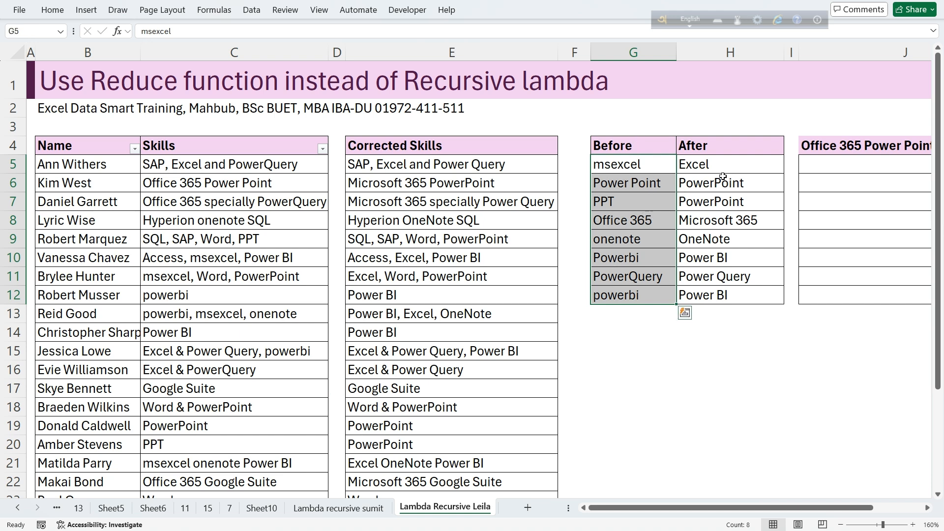
{"action": "left_click_drag", "start_coordinate": [723, 166], "coordinate": [702, 305]}
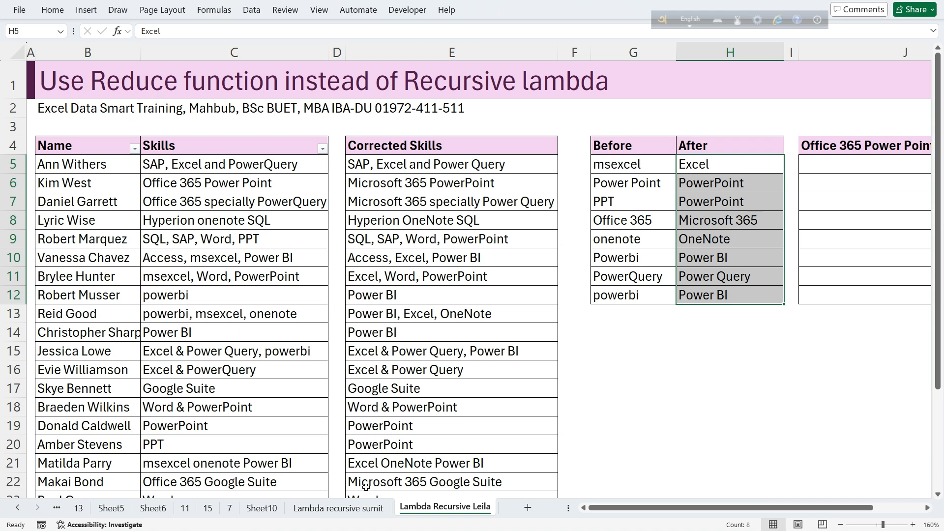
Step: On the Lambda recursive sumit sheet, clear the existing results from cells J5:J8
{"action": "left_click", "coordinate": [359, 509]}
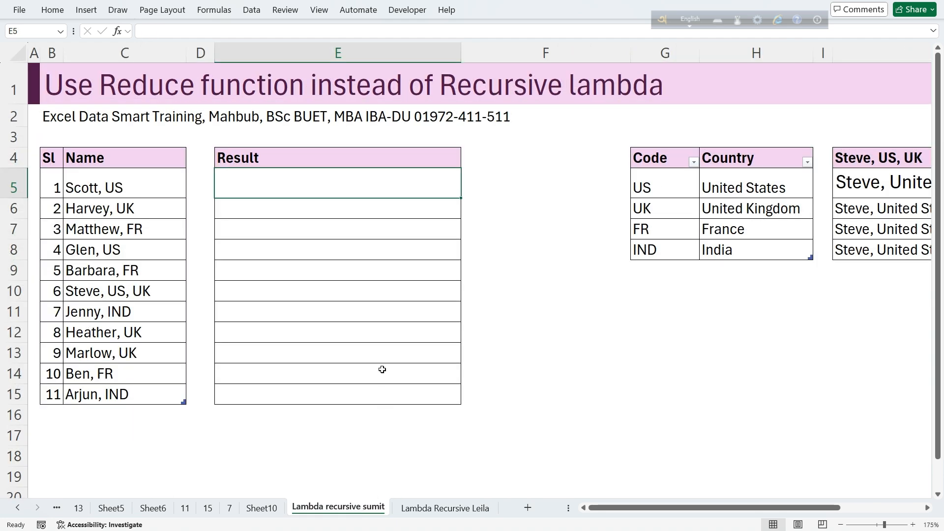
{"action": "left_click_drag", "start_coordinate": [141, 181], "coordinate": [135, 394]}
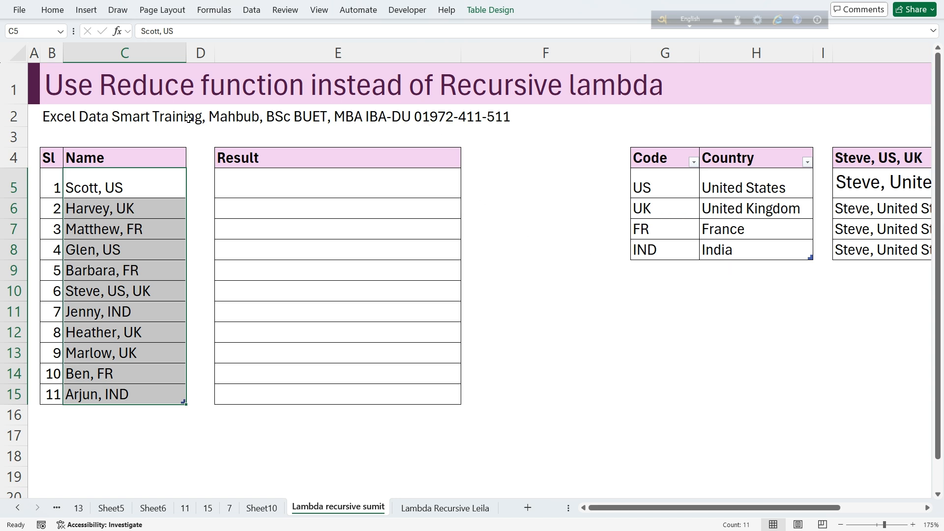
{"action": "scroll", "coordinate": [445, 157], "scroll_direction": "down", "scroll_amount": 1}
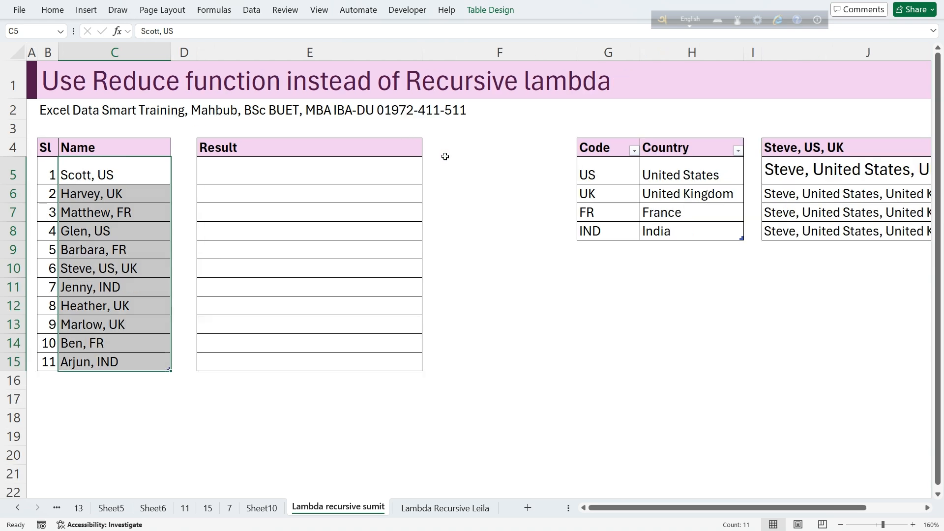
{"action": "scroll", "coordinate": [445, 156], "scroll_direction": "down", "scroll_amount": 2}
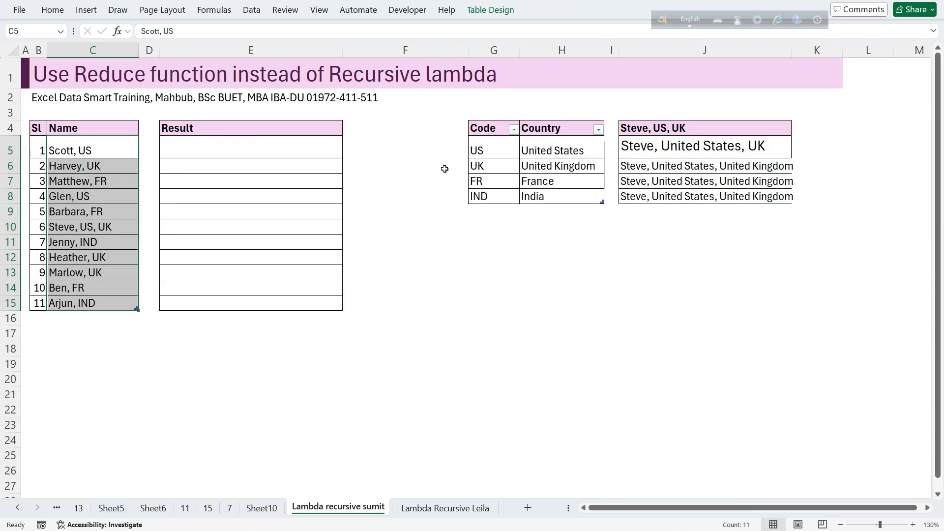
{"action": "key", "text": "ctrl+q"}
{"action": "left_click_drag", "start_coordinate": [644, 145], "coordinate": [647, 198]}
{"action": "key", "text": "Delete"}
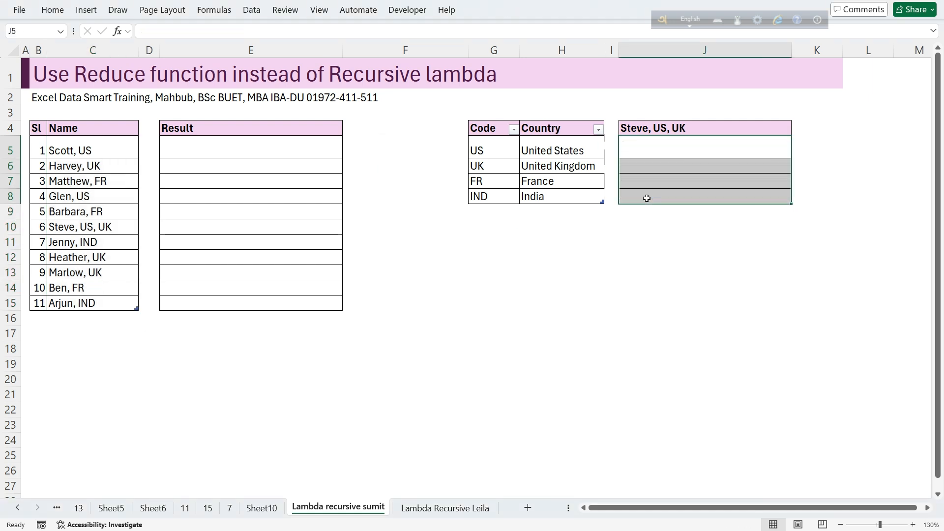
Step: Choose the name entry containing both US and UK from the dropdown list in cell J4
{"action": "left_click", "coordinate": [709, 128]}
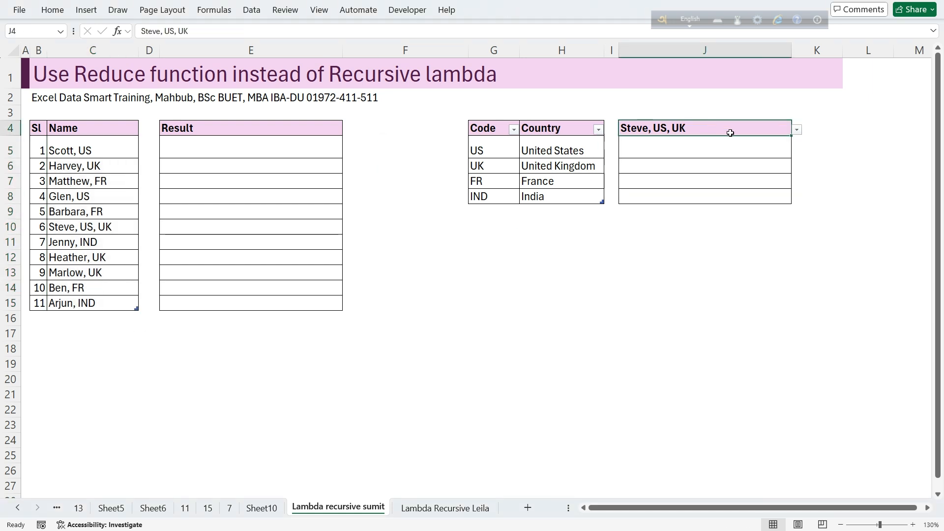
{"action": "left_click", "coordinate": [797, 130]}
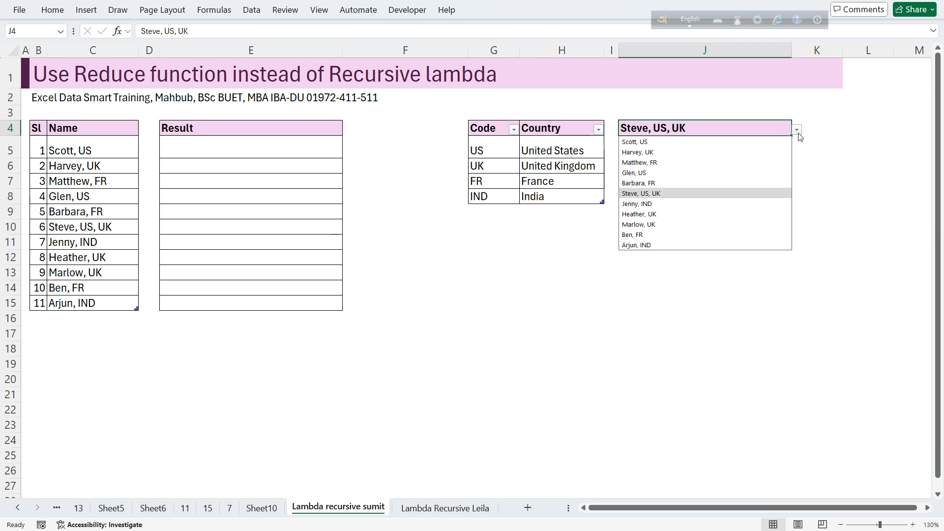
{"action": "left_click", "coordinate": [675, 193]}
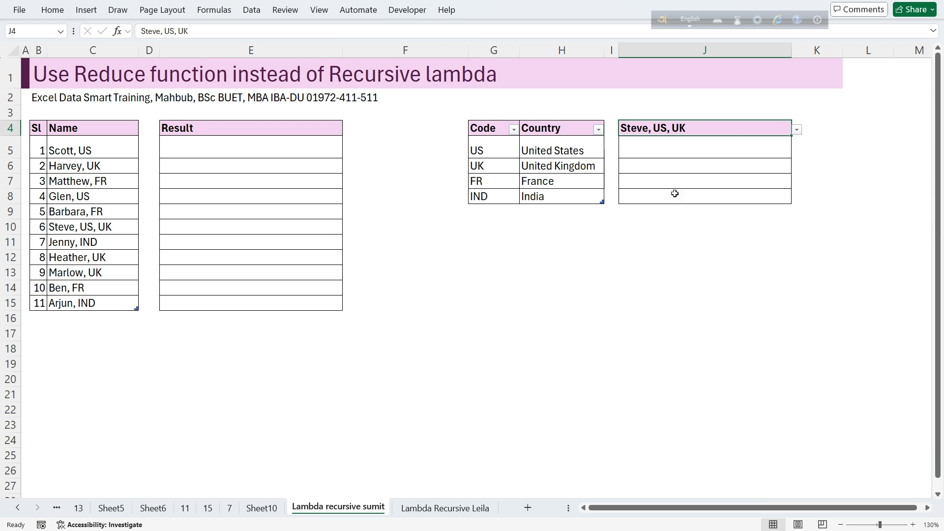
{"action": "left_click", "coordinate": [101, 227]}
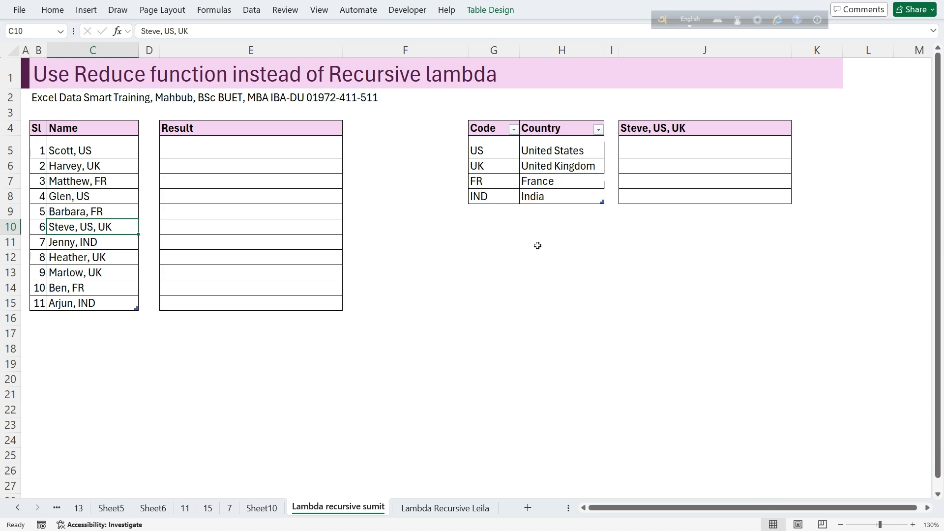
Step: Enter =SUBSTITUTE(J4,G5,H5) in J5 to replace the US code in the J4 text with its country name
{"action": "scroll", "coordinate": [536, 247], "scroll_direction": "up", "scroll_amount": 3, "text": "ctrl"}
{"action": "left_click_drag", "start_coordinate": [684, 509], "coordinate": [740, 511]}
{"action": "scroll", "coordinate": [702, 430], "scroll_direction": "up", "scroll_amount": 2, "text": "ctrl"}
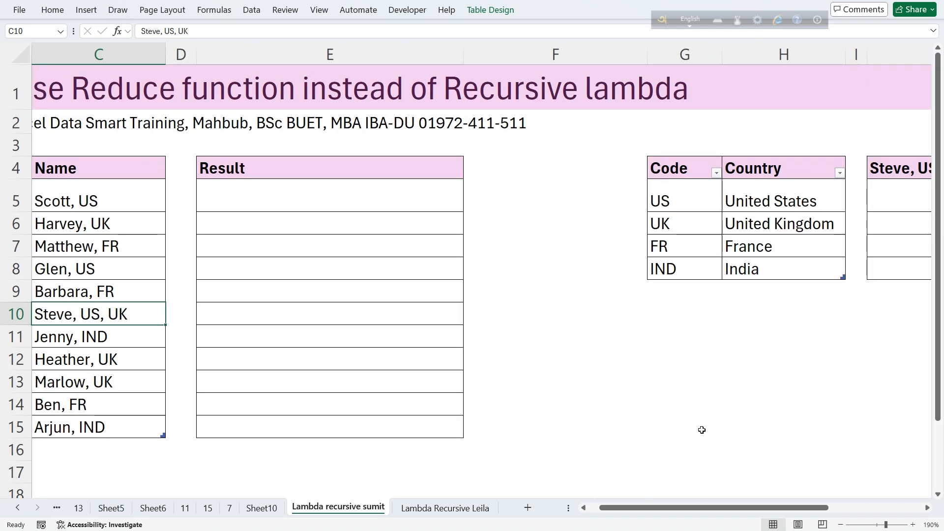
{"action": "left_click", "coordinate": [926, 510]}
{"action": "left_click", "coordinate": [925, 509]}
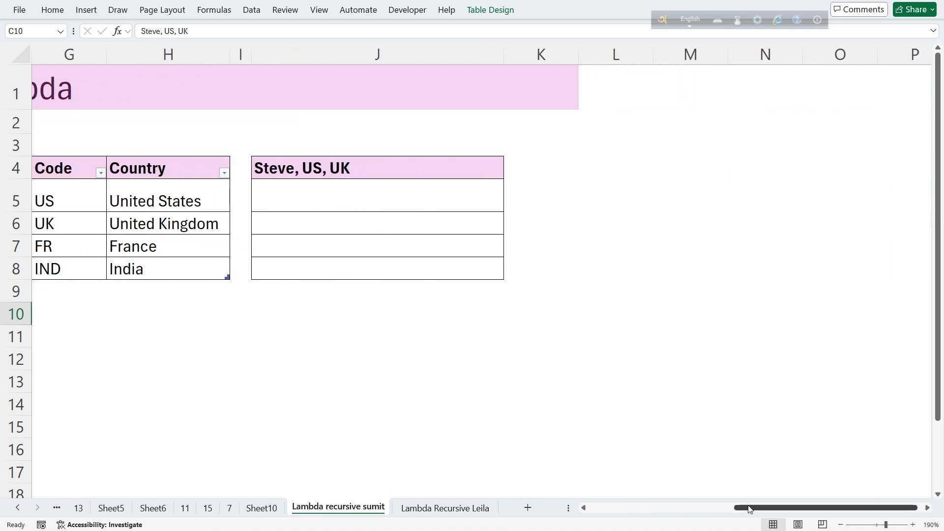
{"action": "left_click_drag", "start_coordinate": [748, 510], "coordinate": [700, 515]}
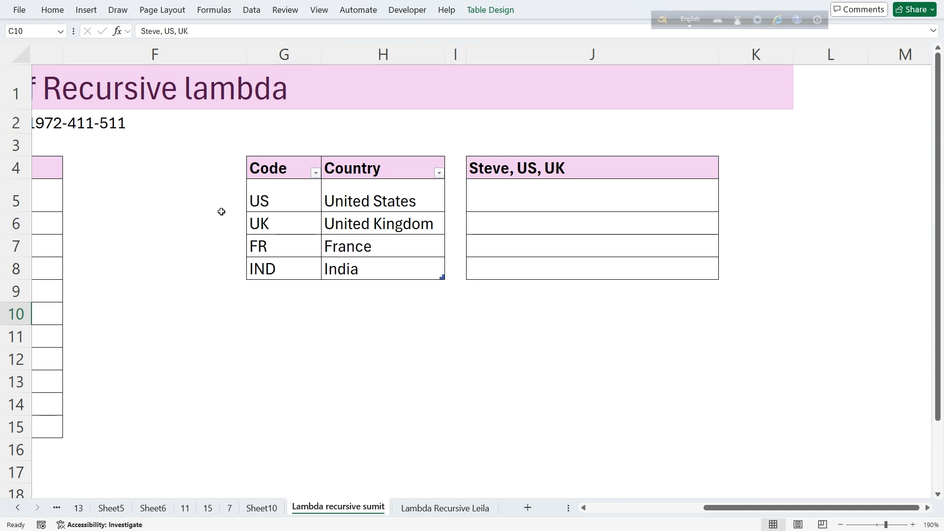
{"action": "left_click", "coordinate": [357, 202]}
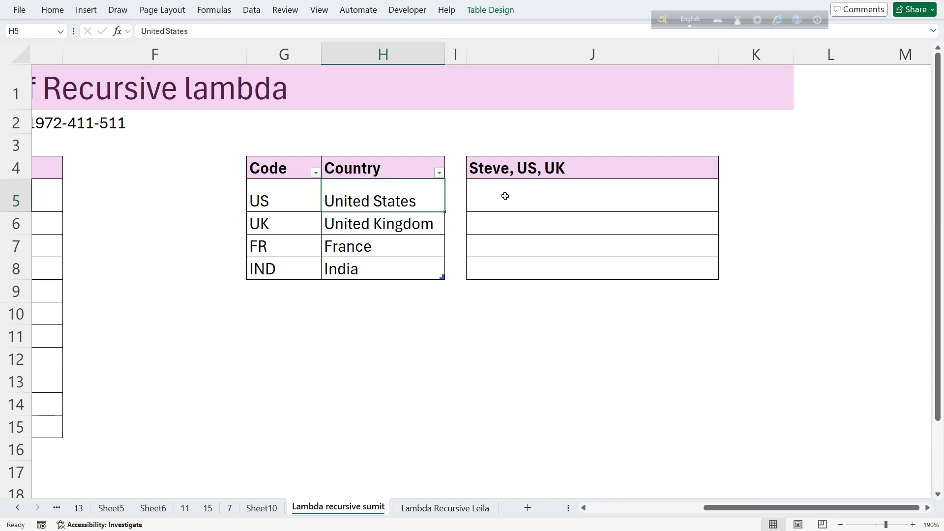
{"action": "left_click", "coordinate": [484, 197]}
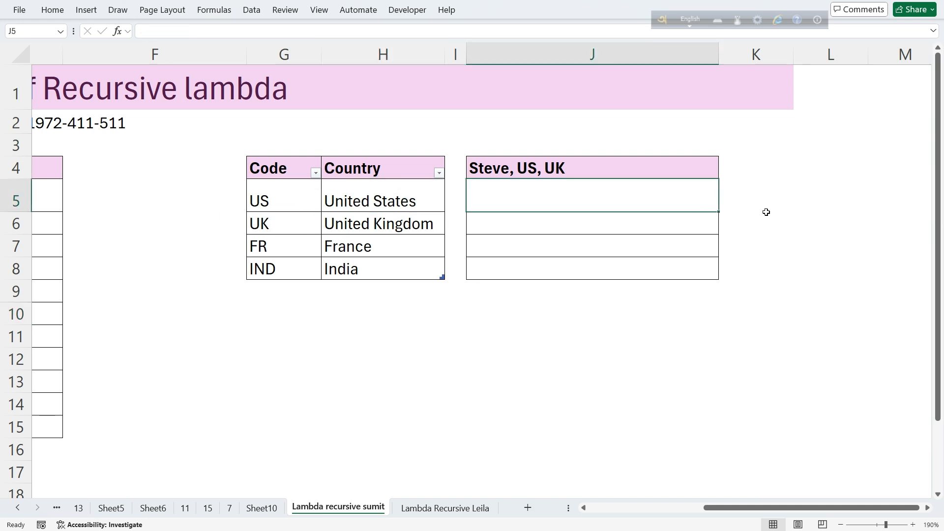
{"action": "type", "text": "=Subs"}
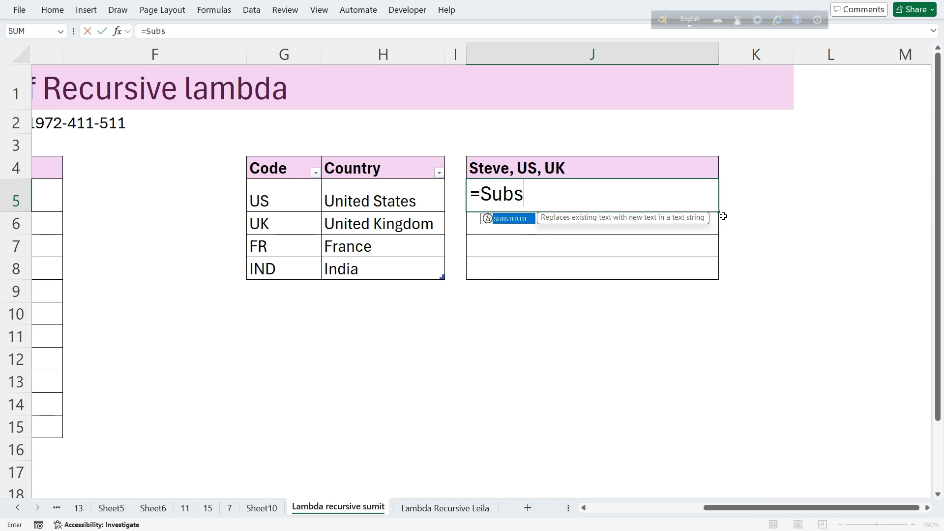
{"action": "key", "text": "Tab"}
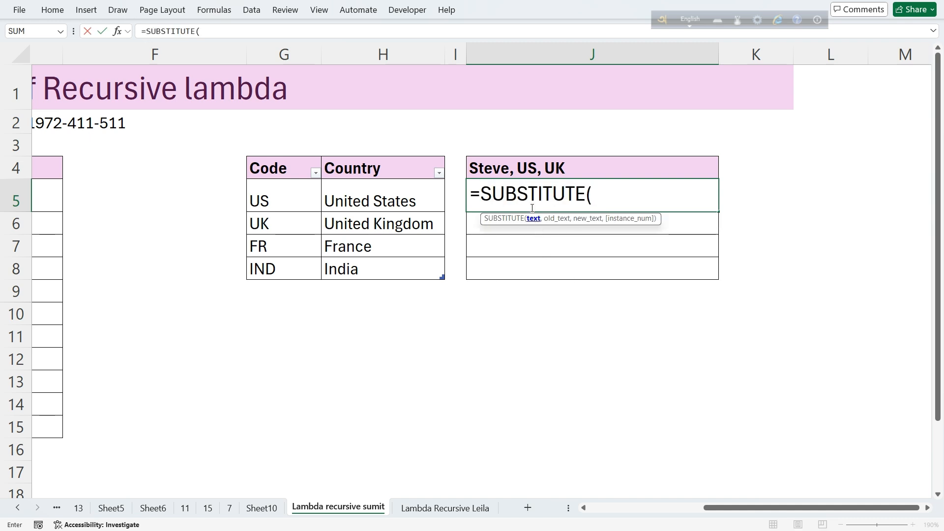
{"action": "left_click", "coordinate": [565, 167]}
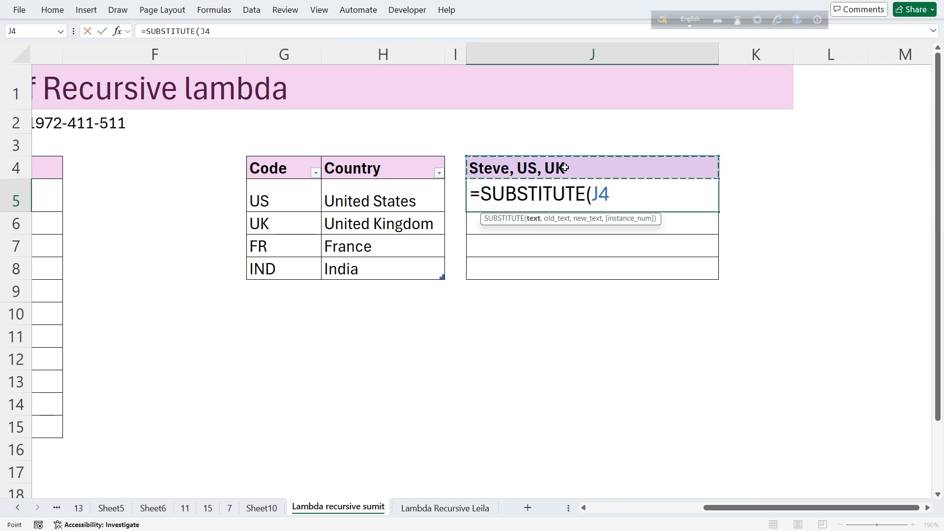
{"action": "type", "text": ","}
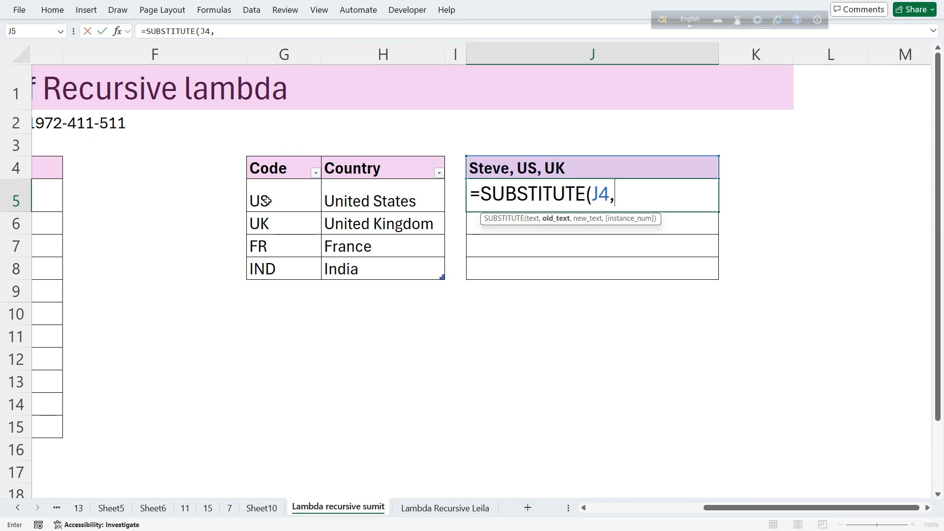
{"action": "type", "text": "G5"}
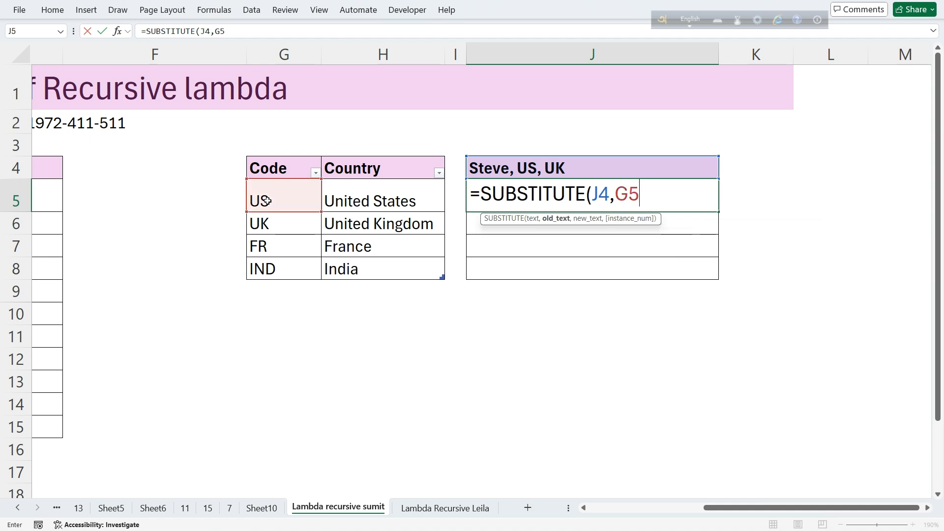
{"action": "type", "text": ","}
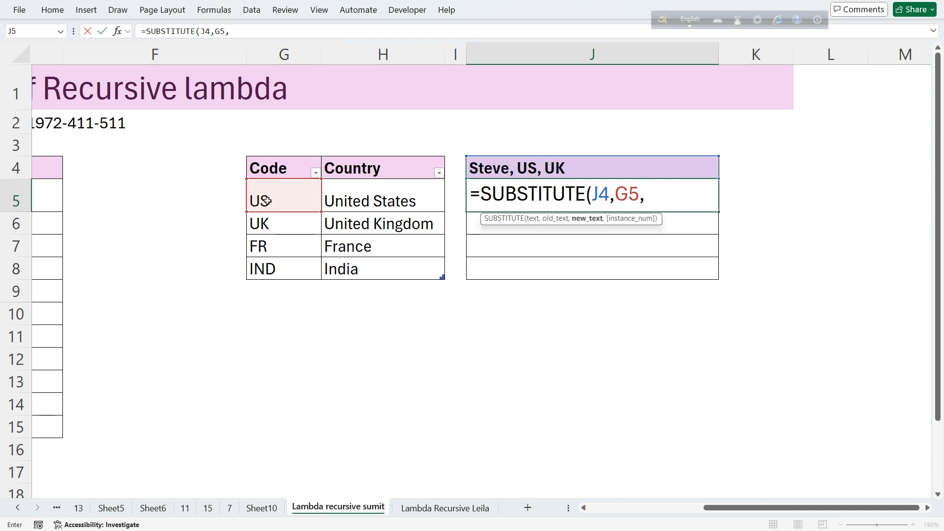
{"action": "type", "text": "H5)"}
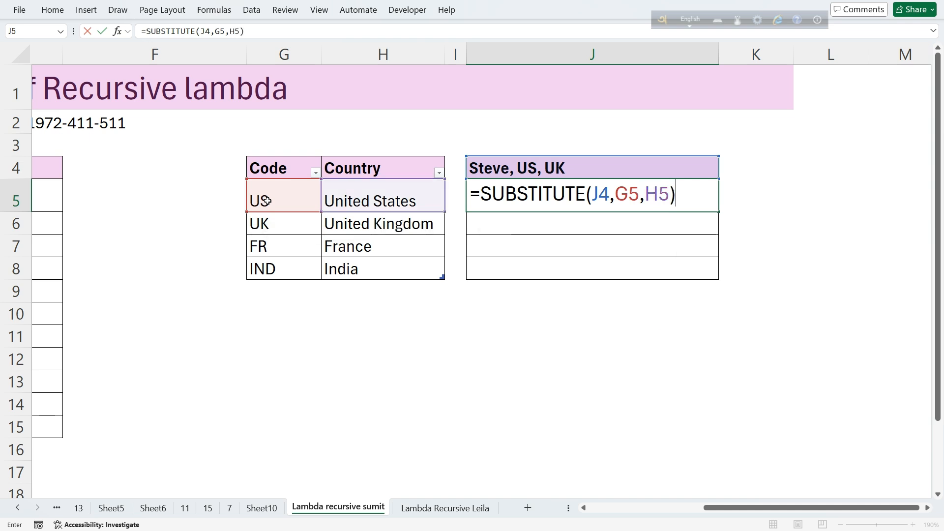
{"action": "key", "text": "Return"}
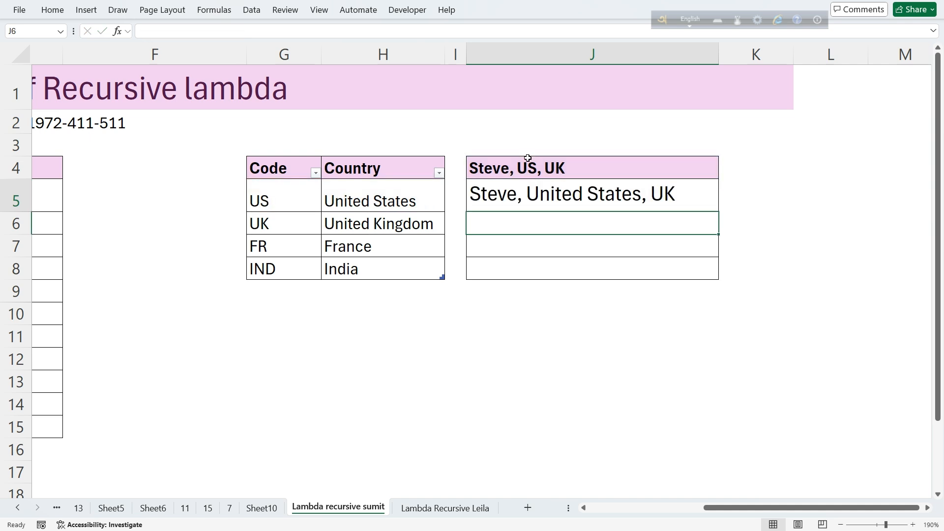
Step: Fill the SUBSTITUTE formula from J5 down to J6 so the UK code is replaced as well
{"action": "left_click", "coordinate": [612, 197]}
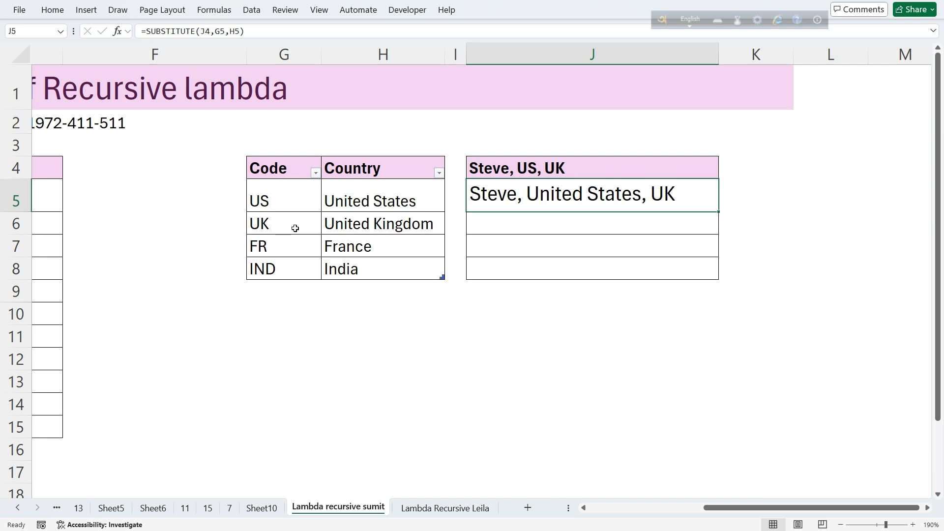
{"action": "left_click", "coordinate": [368, 224]}
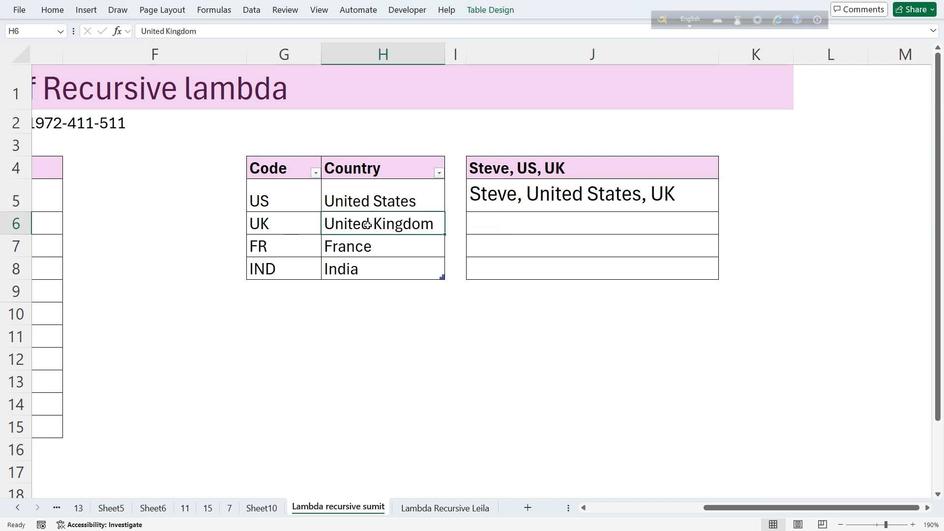
{"action": "double_click", "coordinate": [528, 193]}
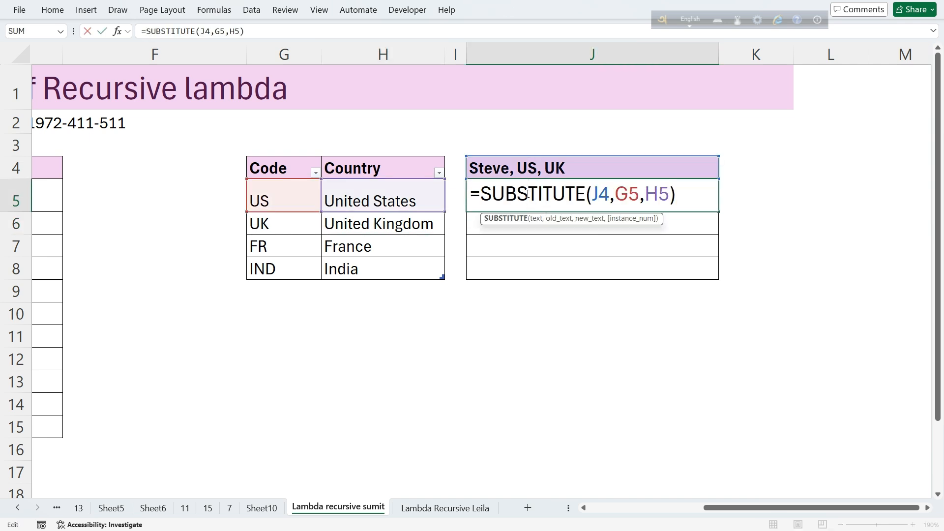
{"action": "key", "text": "Return"}
{"action": "left_click", "coordinate": [531, 196]}
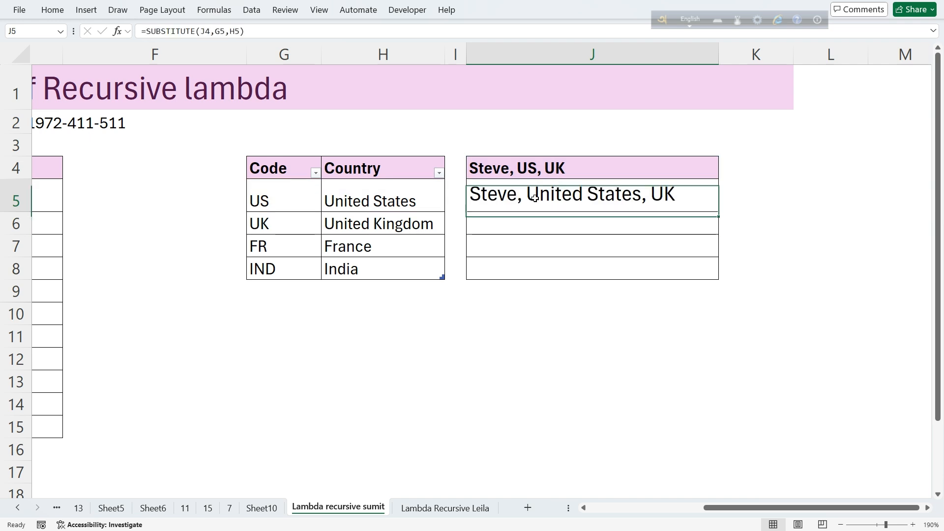
{"action": "left_click_drag", "start_coordinate": [718, 212], "coordinate": [716, 229]}
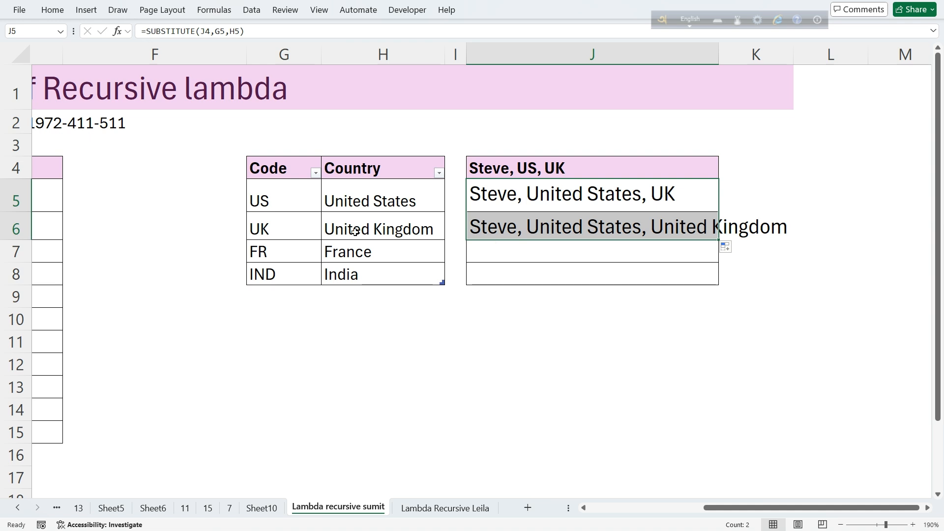
Step: Fill the SUBSTITUTE formula from J6 down through J8, checking the cell references in J7 and J8
{"action": "left_click", "coordinate": [608, 227]}
{"action": "left_click_drag", "start_coordinate": [720, 239], "coordinate": [720, 265]}
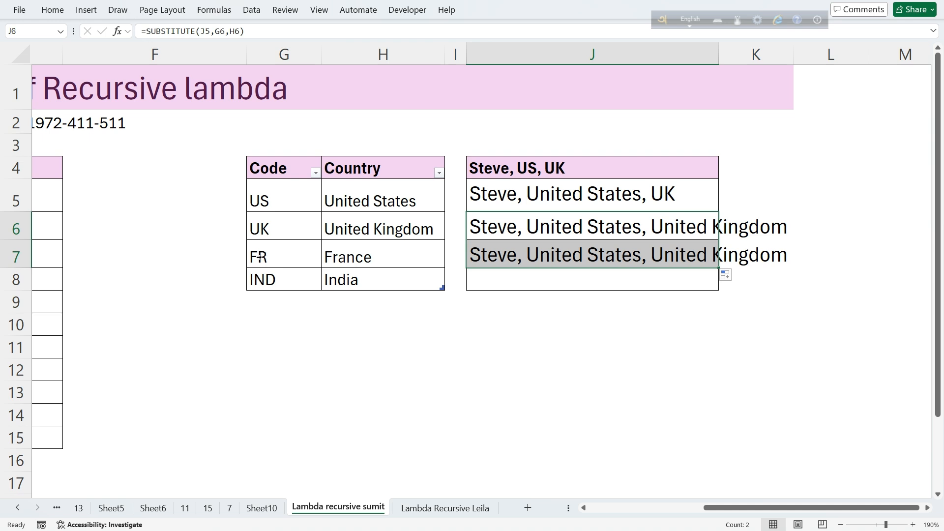
{"action": "double_click", "coordinate": [528, 257]}
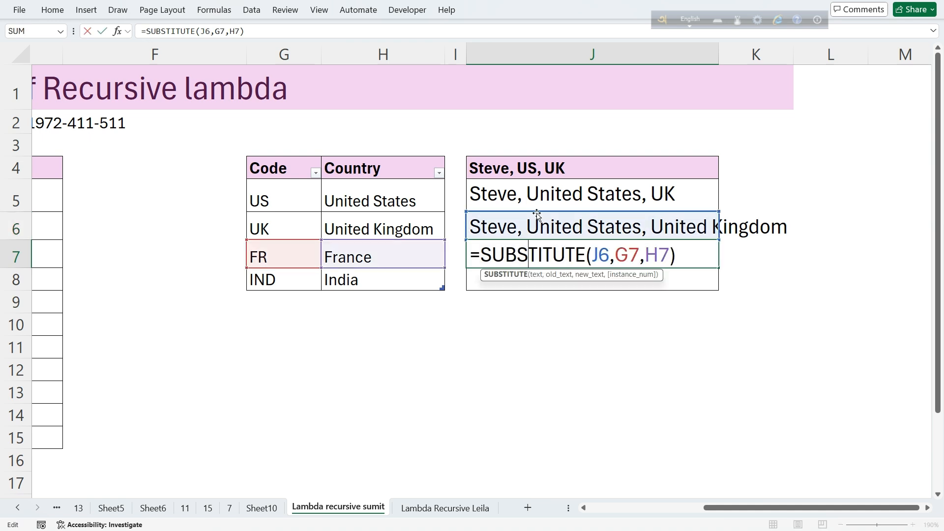
{"action": "key", "text": "Escape"}
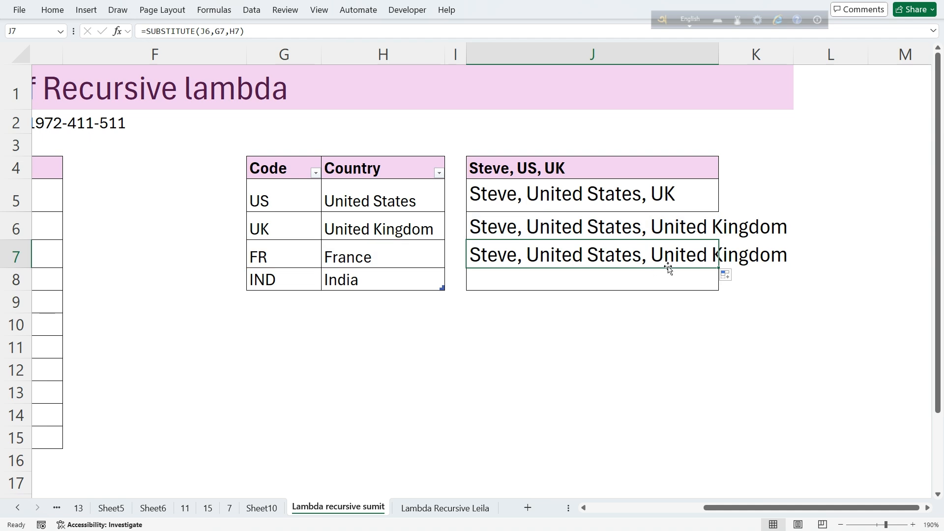
{"action": "left_click_drag", "start_coordinate": [718, 267], "coordinate": [719, 290]}
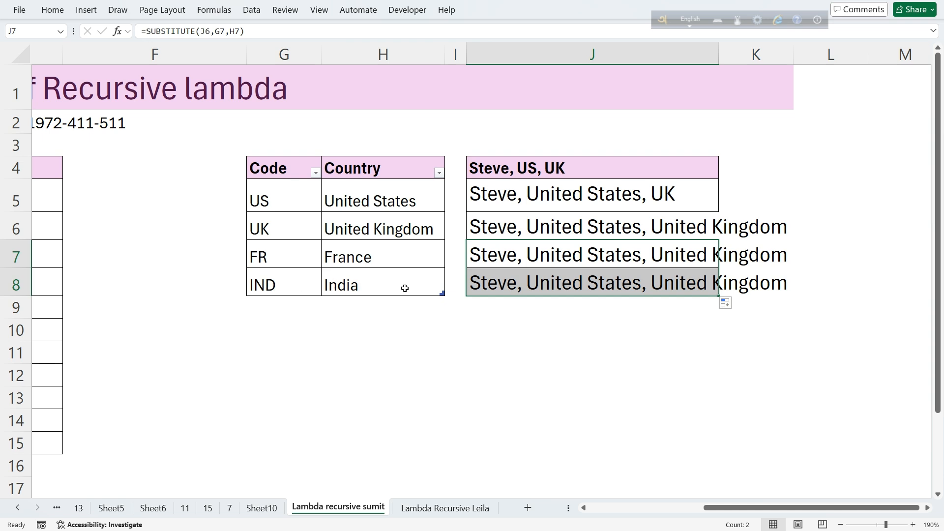
{"action": "double_click", "coordinate": [571, 273]}
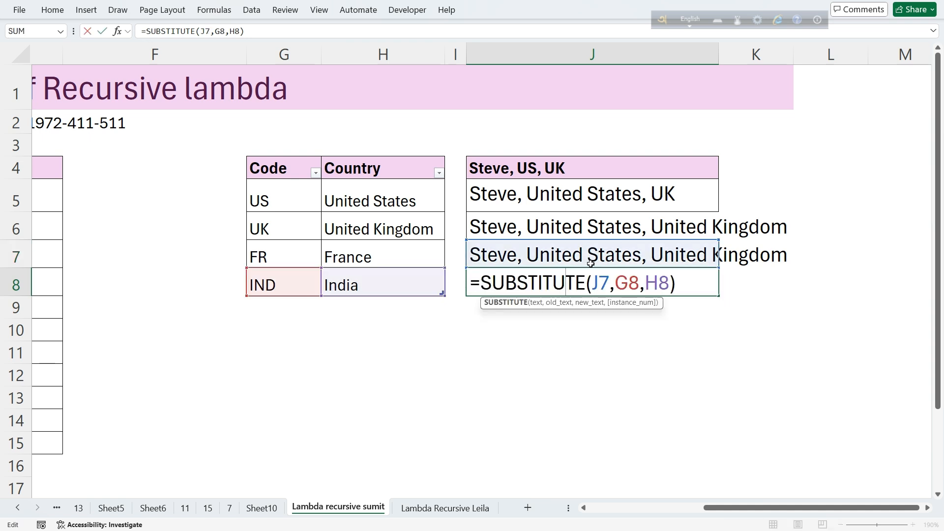
{"action": "key", "text": "Escape"}
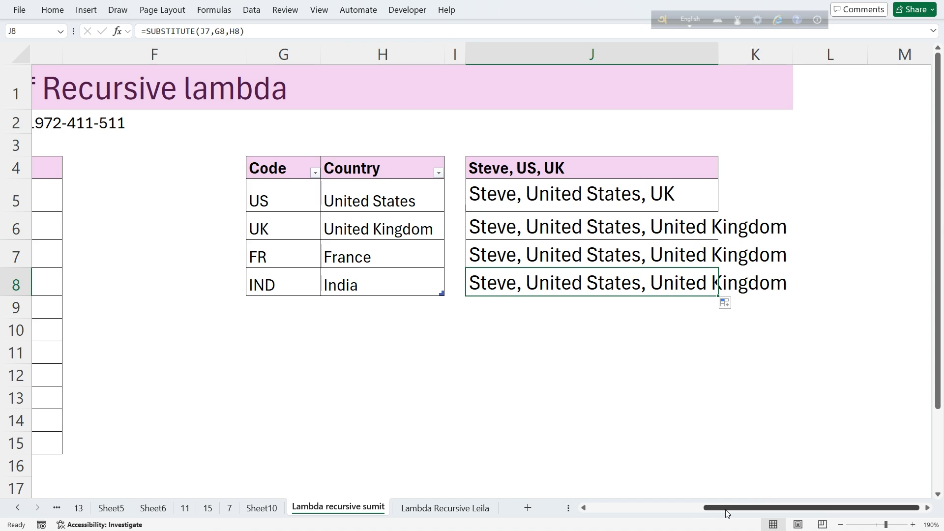
Step: Start a REDUCE formula in cell E5, the first cell of the Result column
{"action": "scroll", "coordinate": [725, 302], "scroll_direction": "left", "scroll_amount": 5}
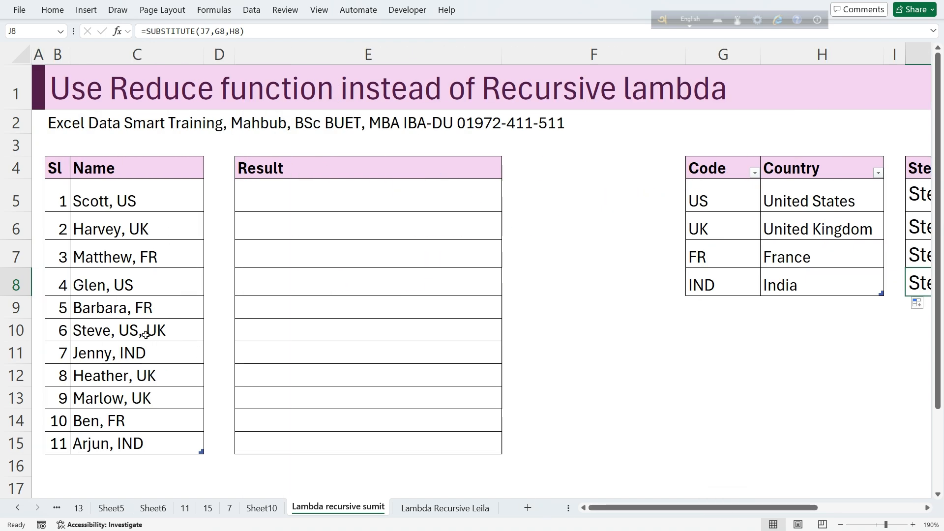
{"action": "left_click", "coordinate": [126, 331]}
{"action": "left_click_drag", "start_coordinate": [127, 331], "coordinate": [316, 330]}
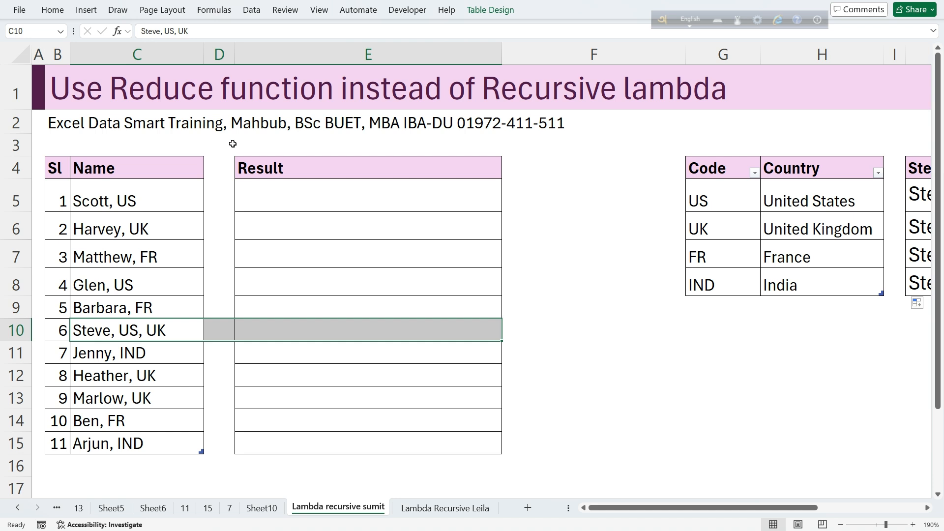
{"action": "left_click", "coordinate": [282, 196]}
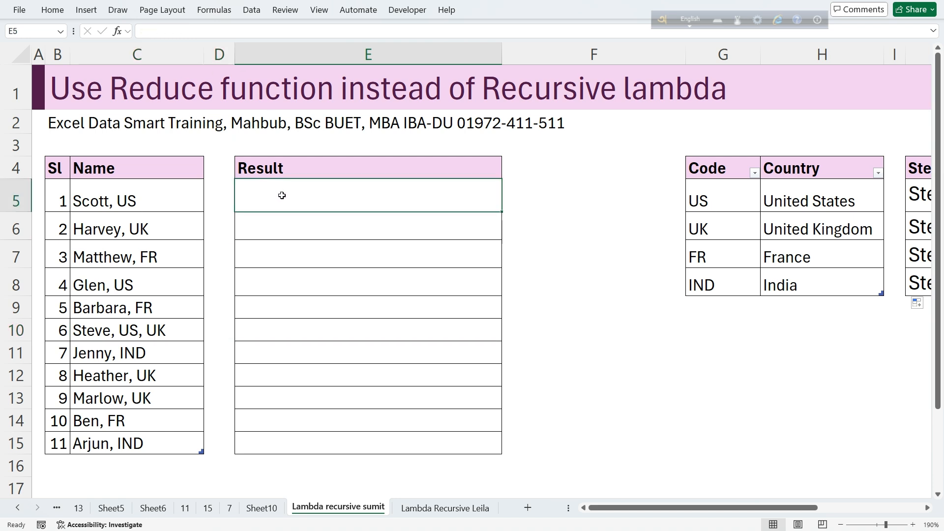
{"action": "left_click", "coordinate": [52, 10]}
{"action": "left_click", "coordinate": [276, 198]}
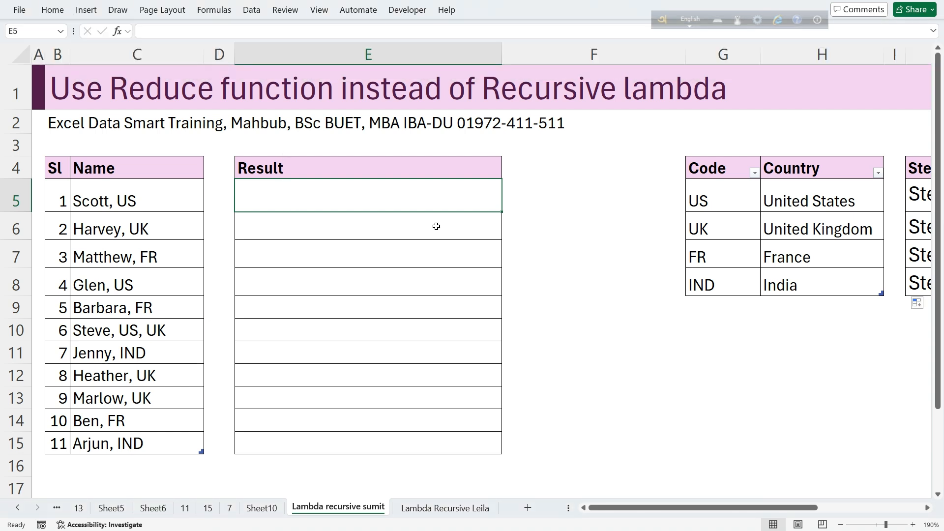
{"action": "type", "text": "="}
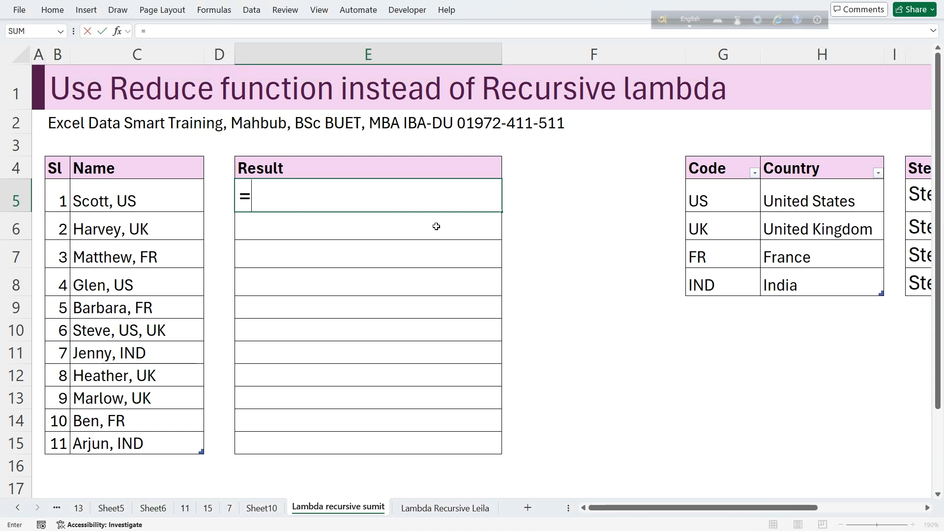
{"action": "type", "text": "REd"}
{"action": "key", "text": "Tab"}
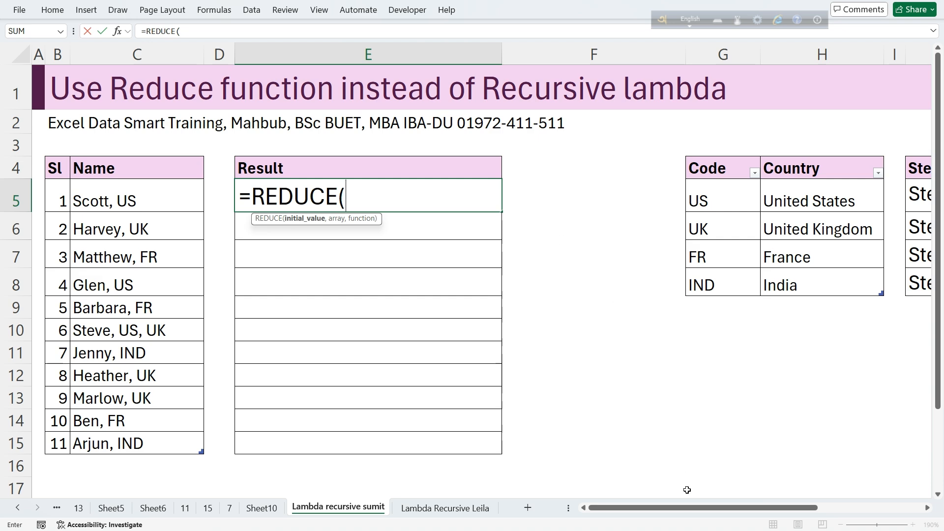
{"action": "left_click_drag", "start_coordinate": [683, 506], "coordinate": [787, 507]}
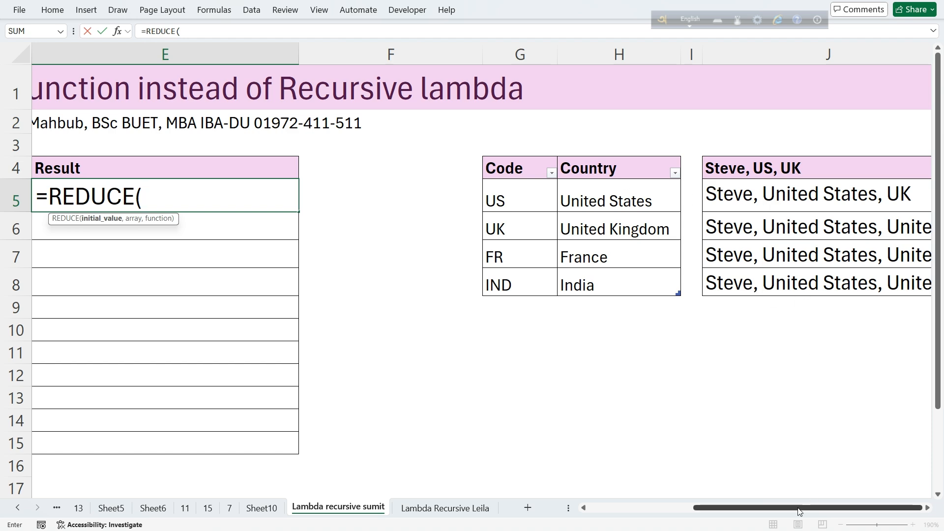
{"action": "left_click_drag", "start_coordinate": [800, 511], "coordinate": [646, 520]}
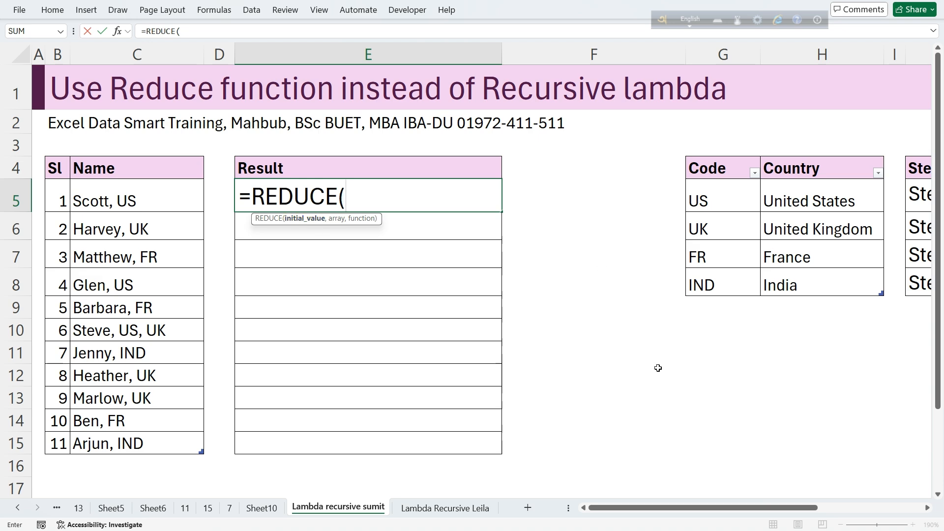
{"action": "mouse_move", "coordinate": [698, 511]}
{"action": "left_mouse_down"}
{"action": "mouse_move", "coordinate": [815, 512]}
{"action": "mouse_move", "coordinate": [681, 508]}
{"action": "left_mouse_up"}
{"action": "left_click", "coordinate": [130, 157]}
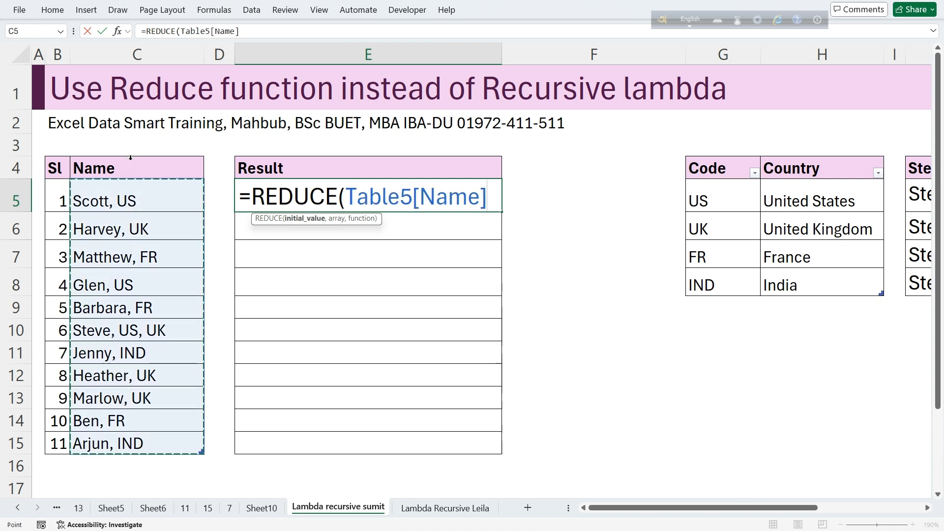
{"action": "key", "text": "BackSpace"}
{"action": "key", "text": "BackSpace"}
{"action": "key", "text": "BackSpace"}
{"action": "key", "text": "BackSpace"}
{"action": "key", "text": "BackSpace"}
{"action": "key", "text": "BackSpace"}
{"action": "key", "text": "BackSpace"}
{"action": "key", "text": "BackSpace"}
{"action": "key", "text": "BackSpace"}
{"action": "key", "text": "BackSpace"}
{"action": "key", "text": "BackSpace"}
{"action": "key", "text": "BackSpace"}
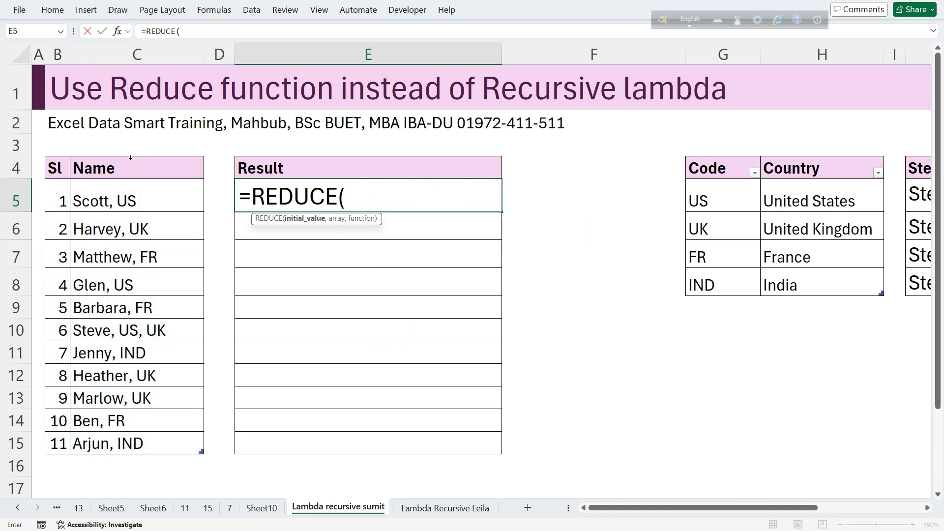
Step: Supply the named range names as the initial value of the REDUCE formula in E5
{"action": "type", "text": "Names"}
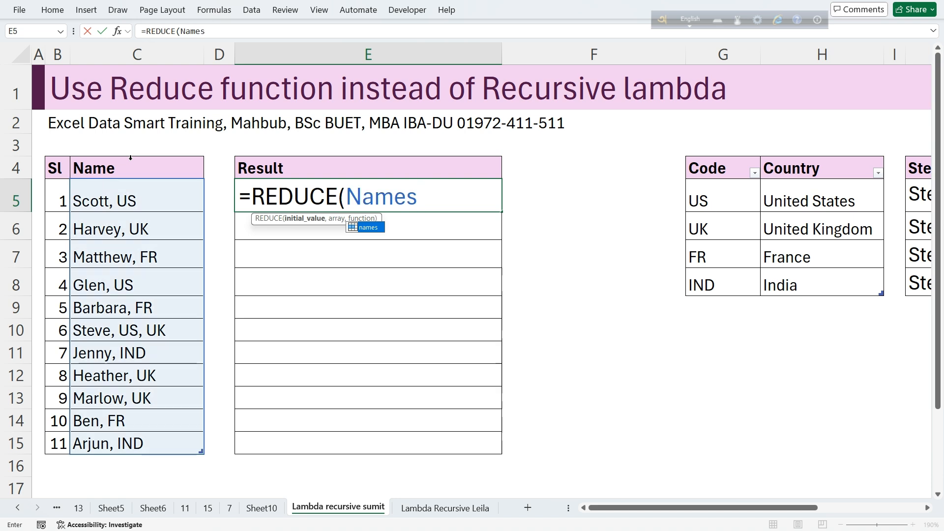
{"action": "key", "text": "Tab"}
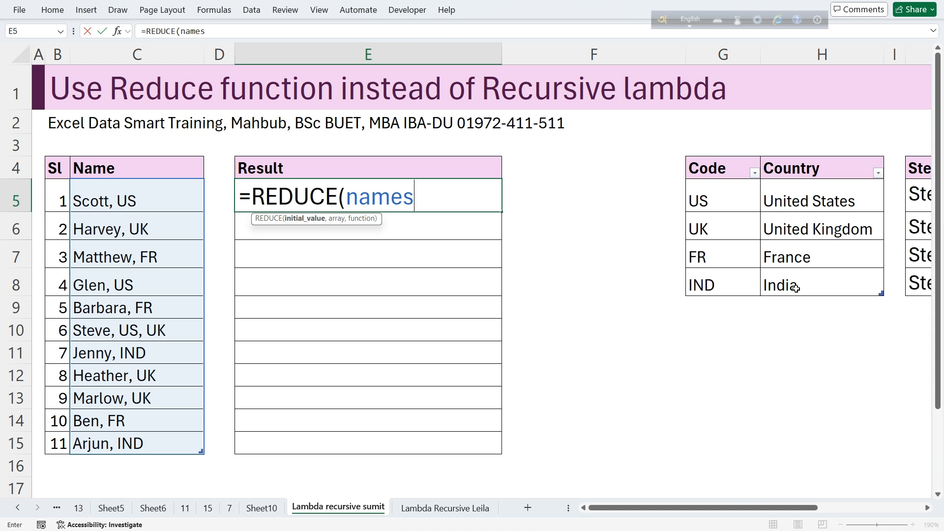
{"action": "type", "text": ","}
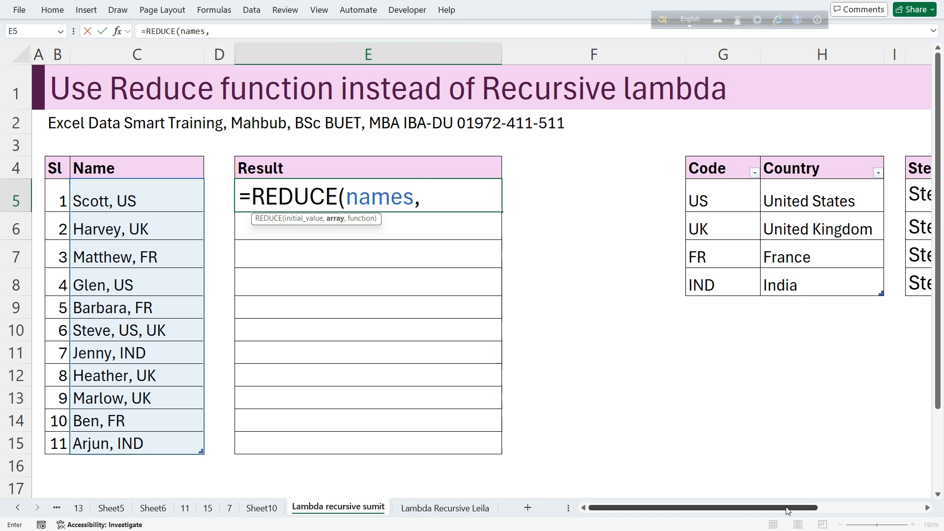
{"action": "scroll", "coordinate": [570, 273], "scroll_direction": "right", "scroll_amount": 4}
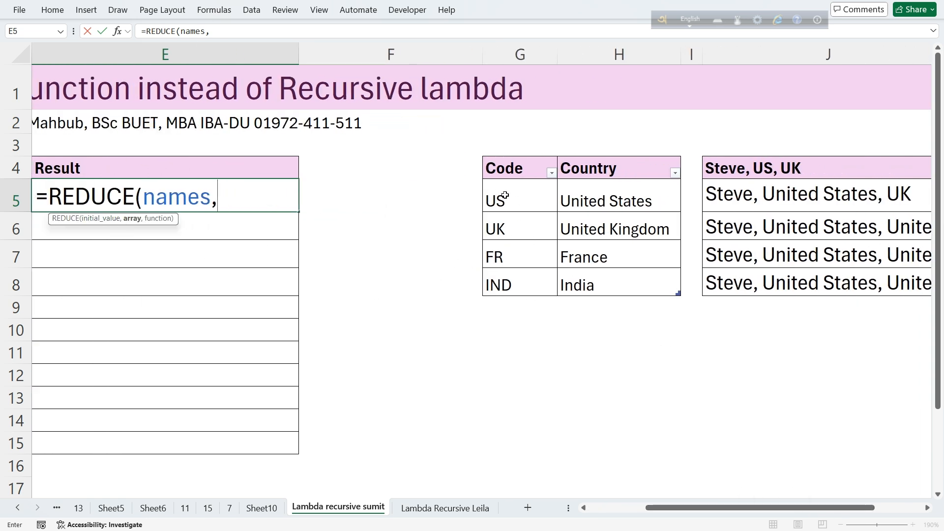
{"action": "left_click_drag", "start_coordinate": [507, 194], "coordinate": [511, 276]}
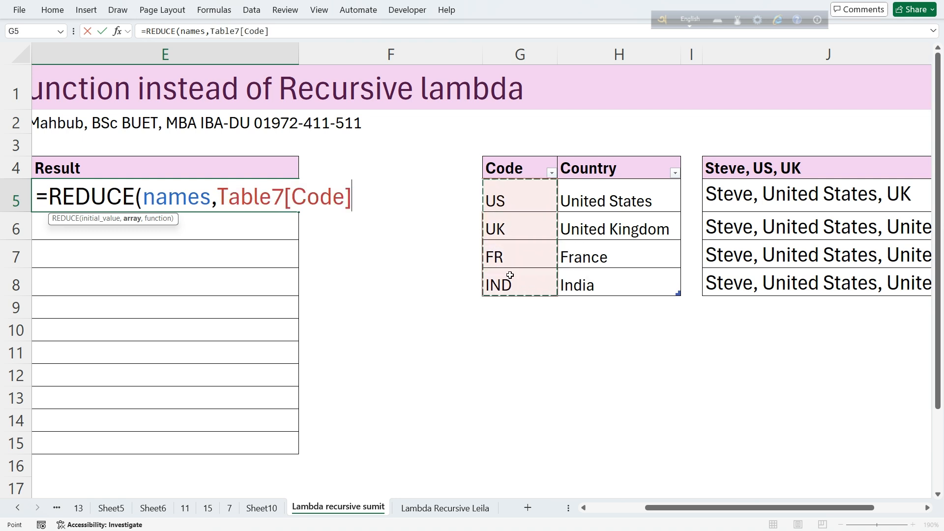
{"action": "key", "text": "BackSpace"}
{"action": "key", "text": "BackSpace"}
{"action": "key", "text": "BackSpace"}
{"action": "key", "text": "BackSpace"}
{"action": "key", "text": "BackSpace"}
{"action": "key", "text": "BackSpace"}
{"action": "key", "text": "BackSpace"}
{"action": "key", "text": "BackSpace"}
{"action": "key", "text": "BackSpace"}
{"action": "key", "text": "BackSpace"}
{"action": "key", "text": "BackSpace"}
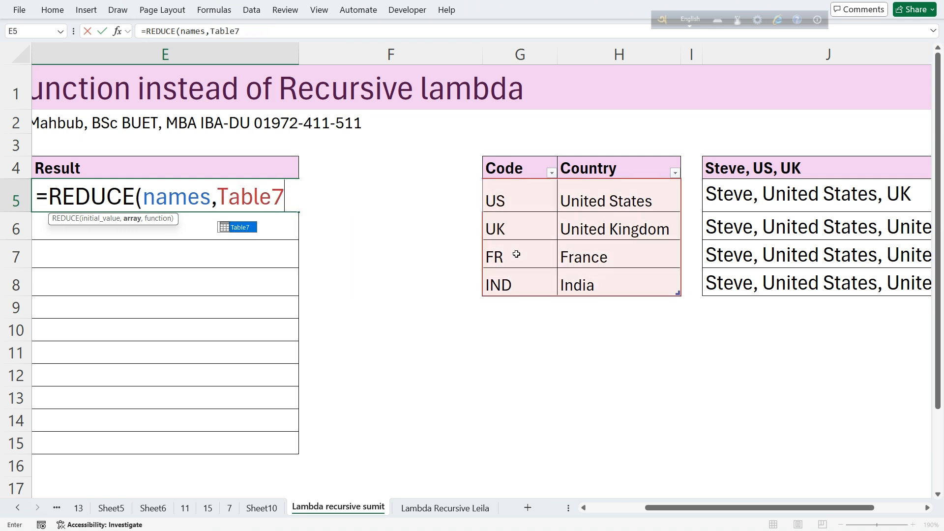
{"action": "key", "text": "BackSpace"}
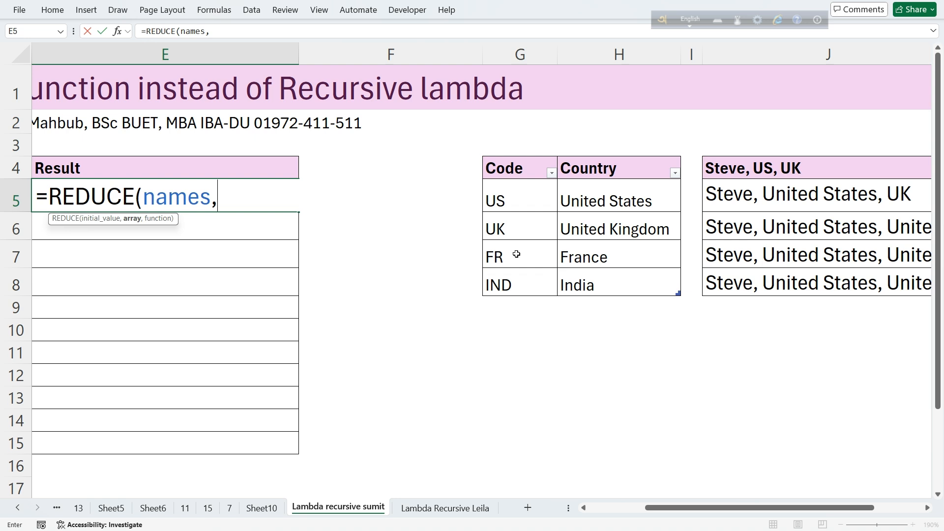
Step: Supply the named range codes as the array argument of REDUCE
{"action": "type", "text": "Codes"}
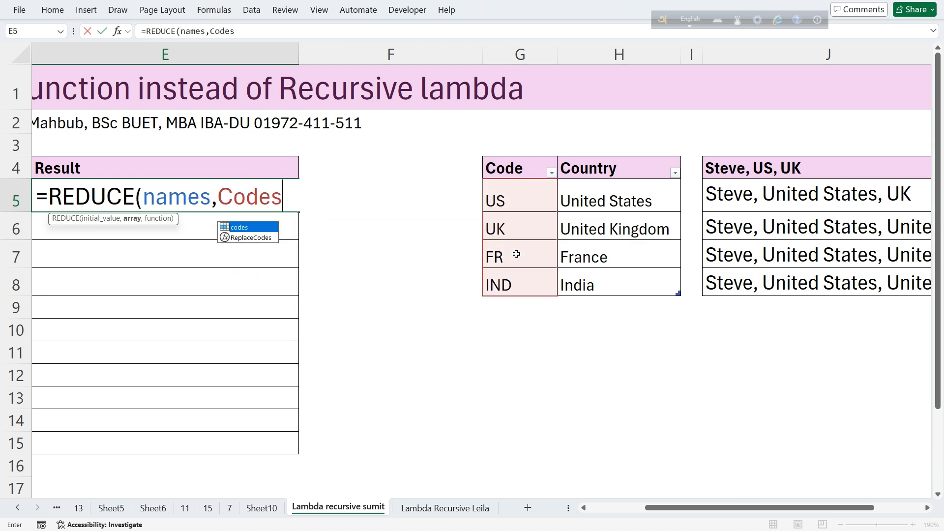
{"action": "key", "text": "Tab"}
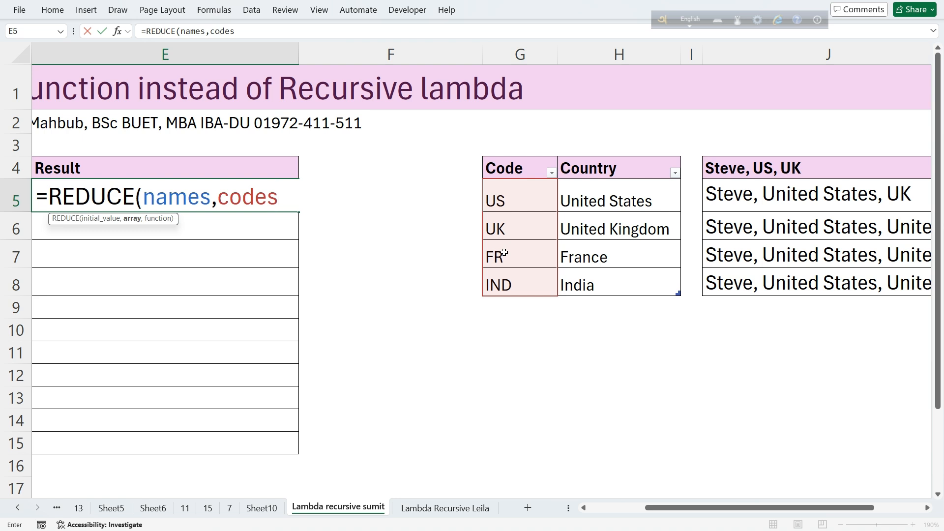
{"action": "type", "text": ","}
Step: Add a LAMBDA as REDUCE's function argument, with the parameters a and code
{"action": "type", "text": "Lambda"}
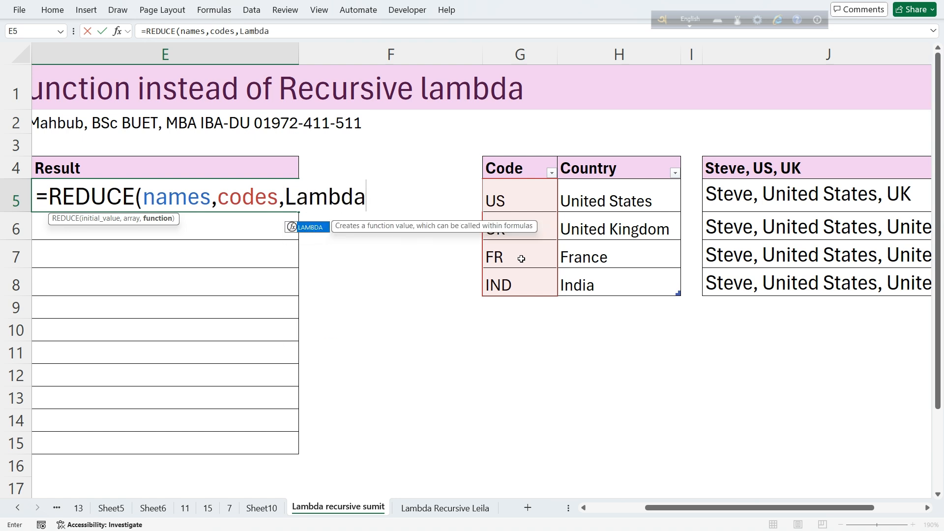
{"action": "key", "text": "Tab"}
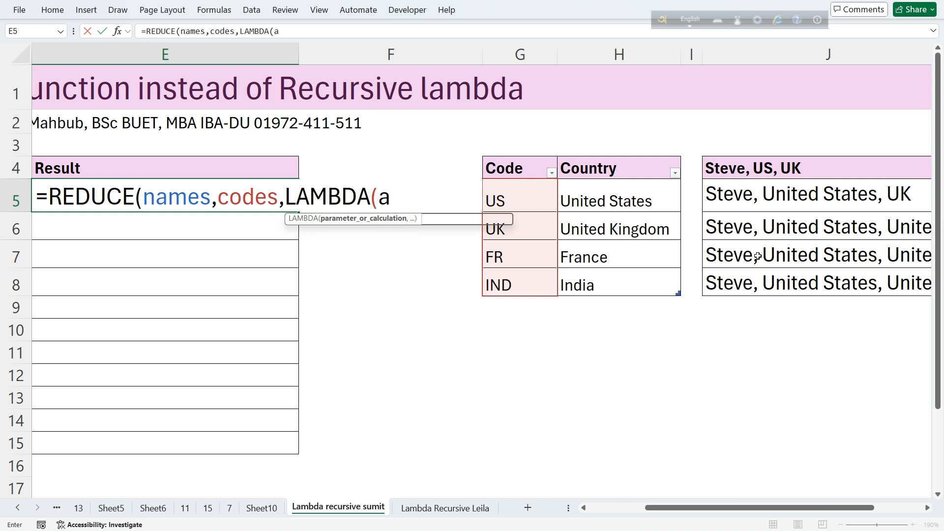
{"action": "type", "text": ","}
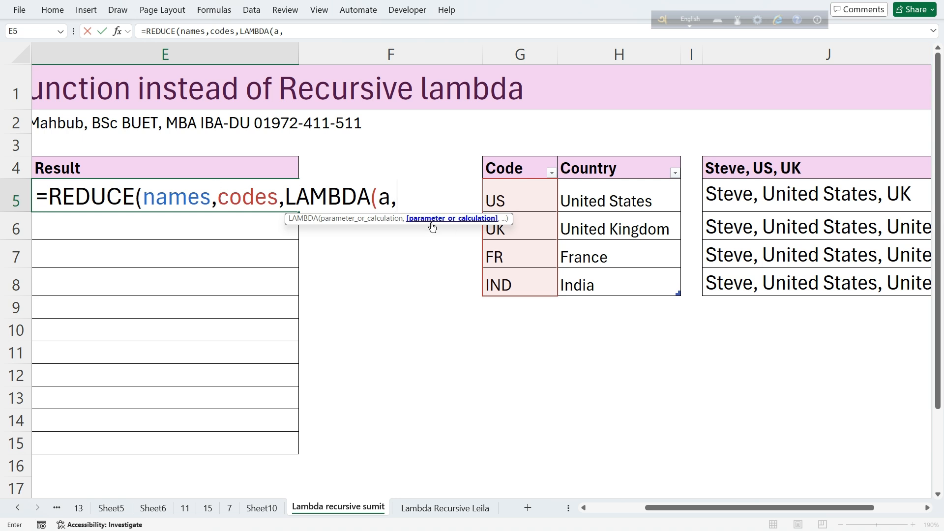
{"action": "type", "text": "code"}
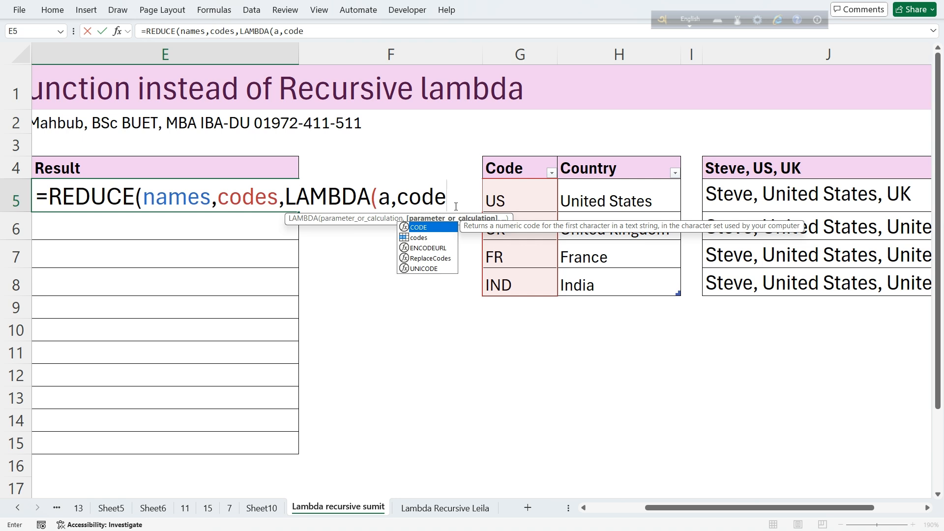
{"action": "type", "text": ","}
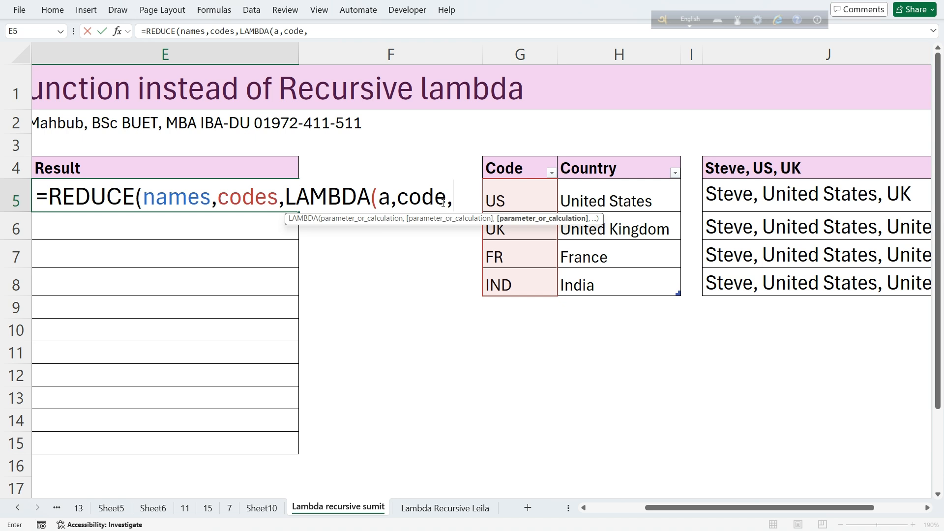
Step: Start SUBSTITUTE as the LAMBDA's calculation in E5, with a as the text and code as the old text
{"action": "type", "text": "Subs"}
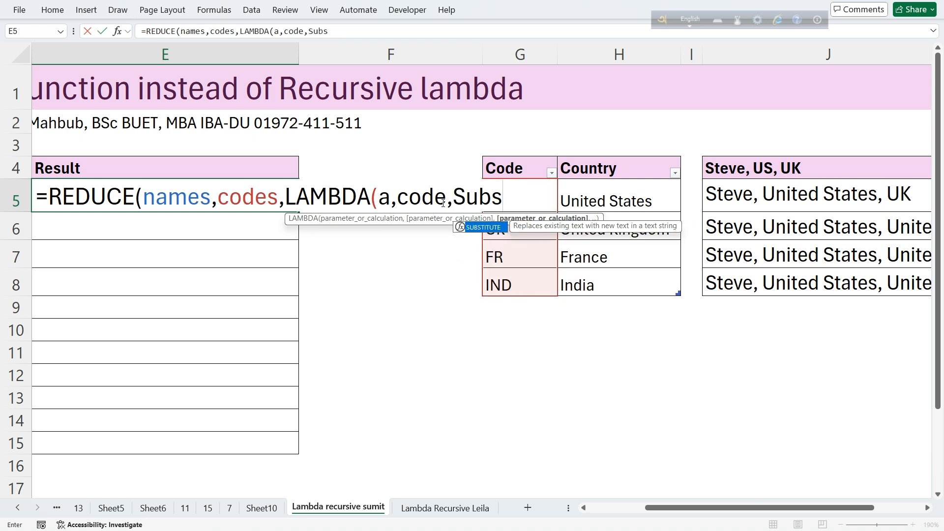
{"action": "key", "text": "Tab"}
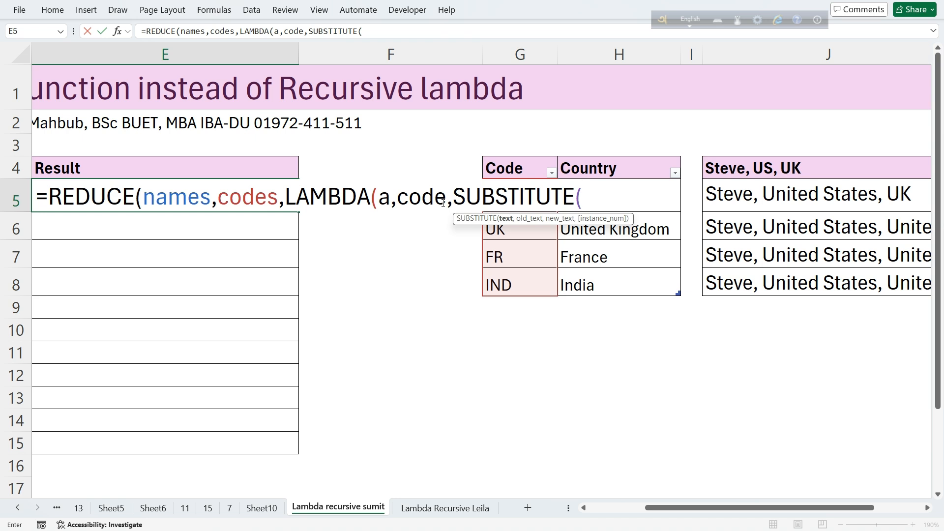
{"action": "type", "text": "a"}
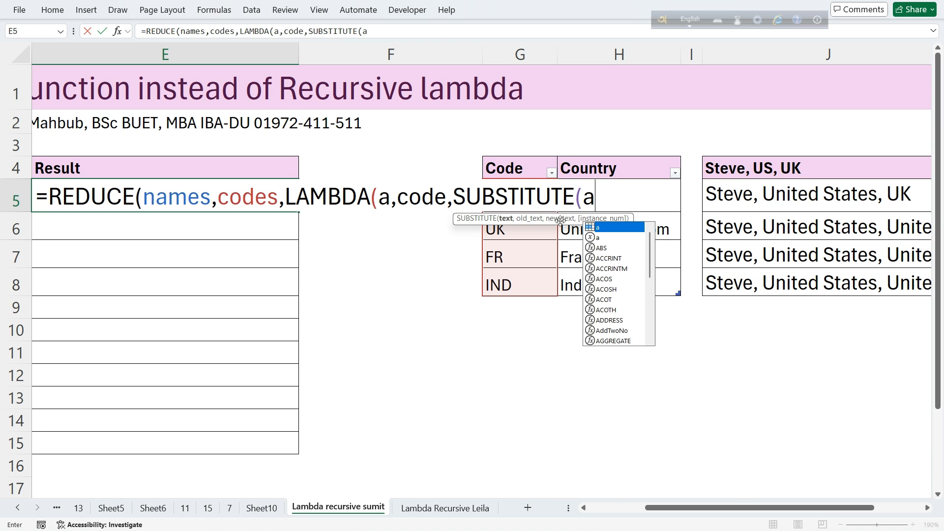
{"action": "type", "text": ","}
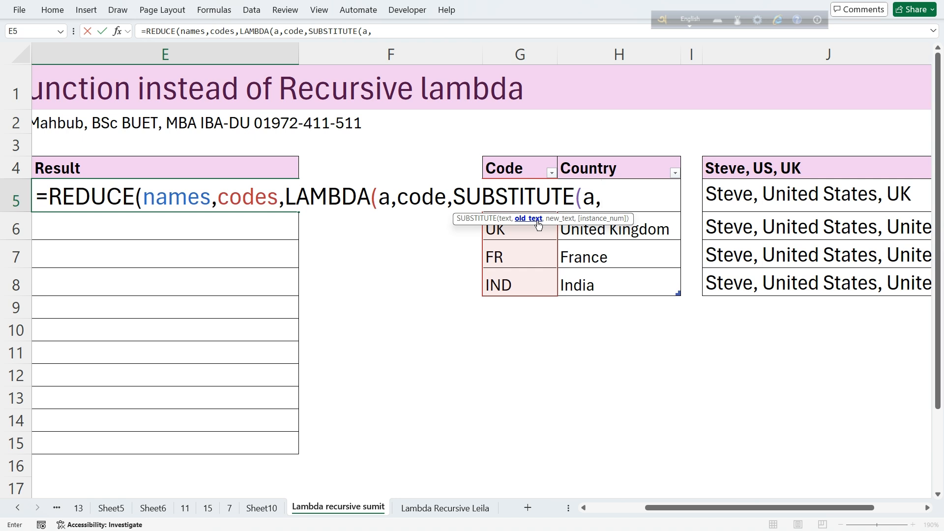
{"action": "type", "text": "code"}
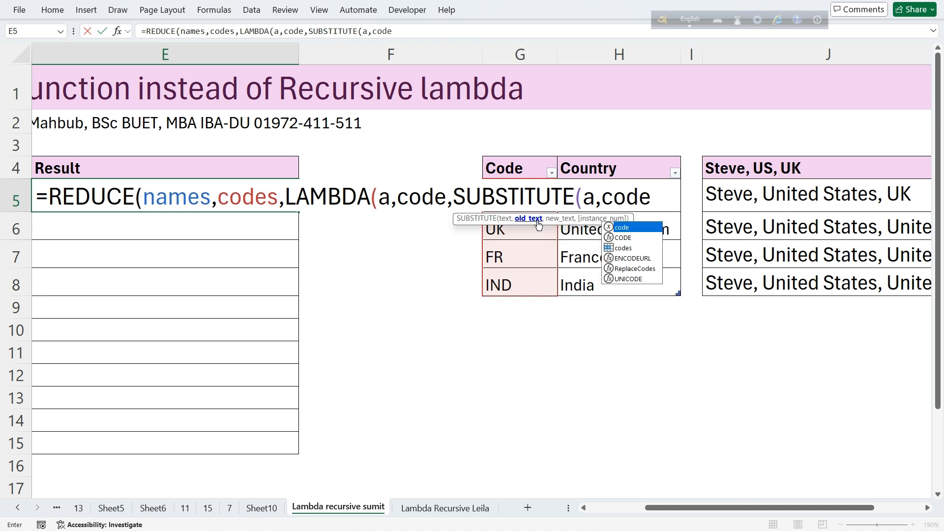
{"action": "key", "text": "Escape"}
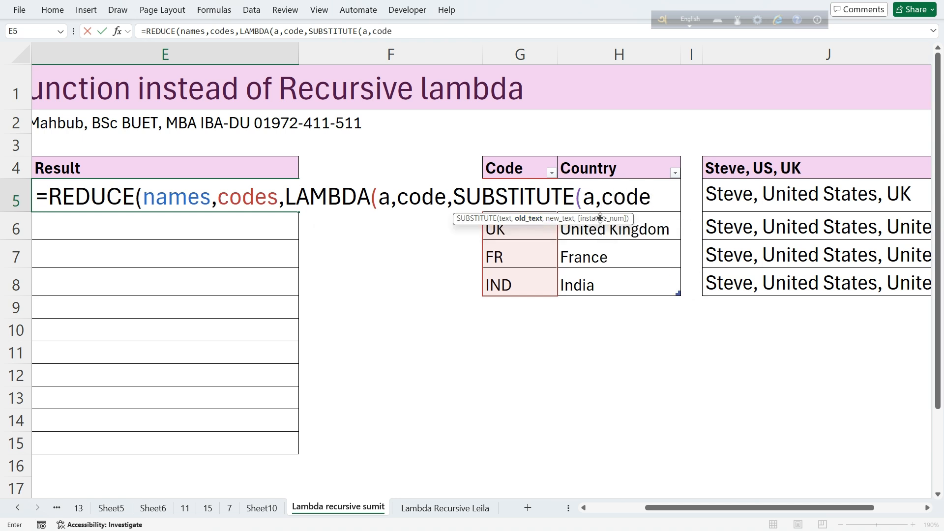
Step: Supply OFFSET(code,0,1) as SUBSTITUTE's new text, then close all the functions and commit the REDUCE formula in E5
{"action": "type", "text": ","}
{"action": "type", "text": "offse"}
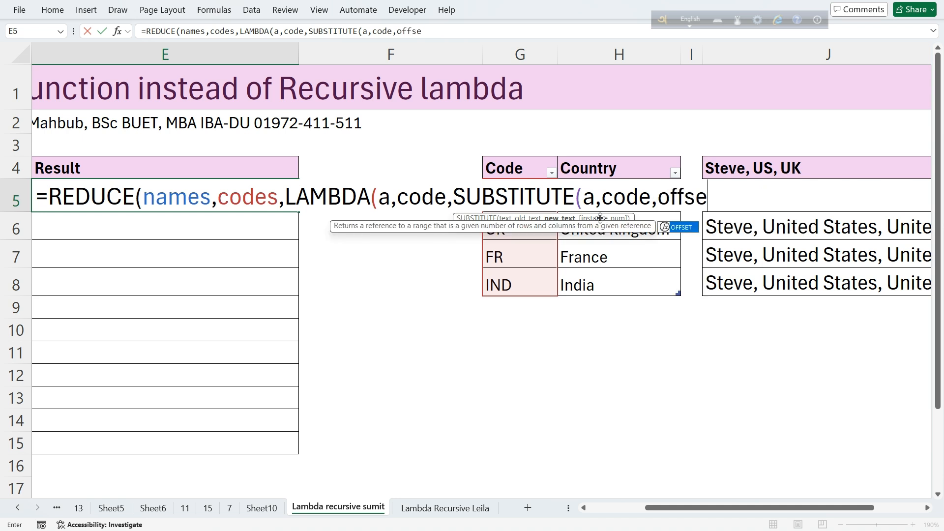
{"action": "key", "text": "Tab"}
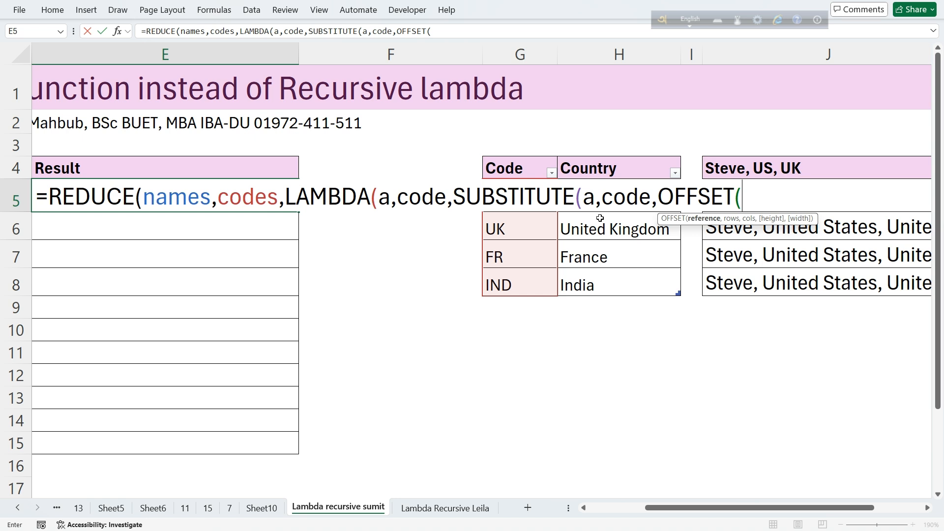
{"action": "type", "text": "code"}
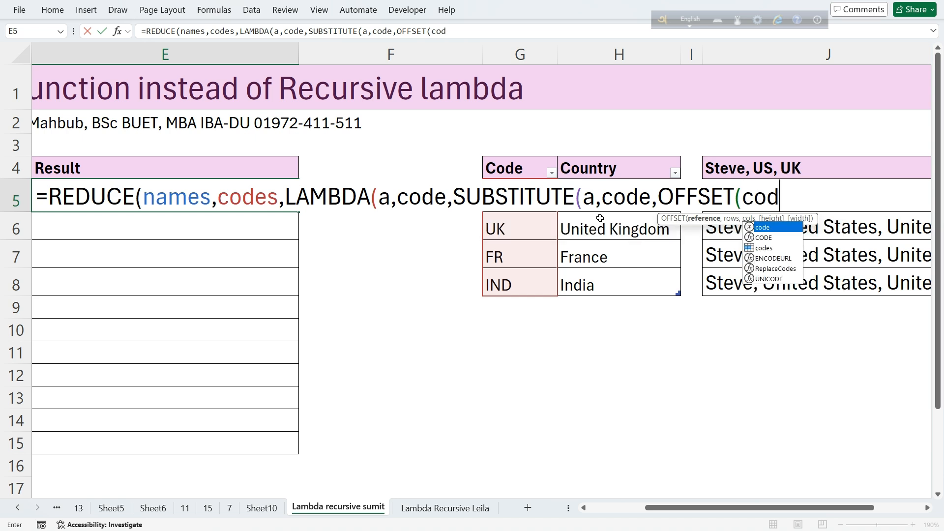
{"action": "type", "text": ","}
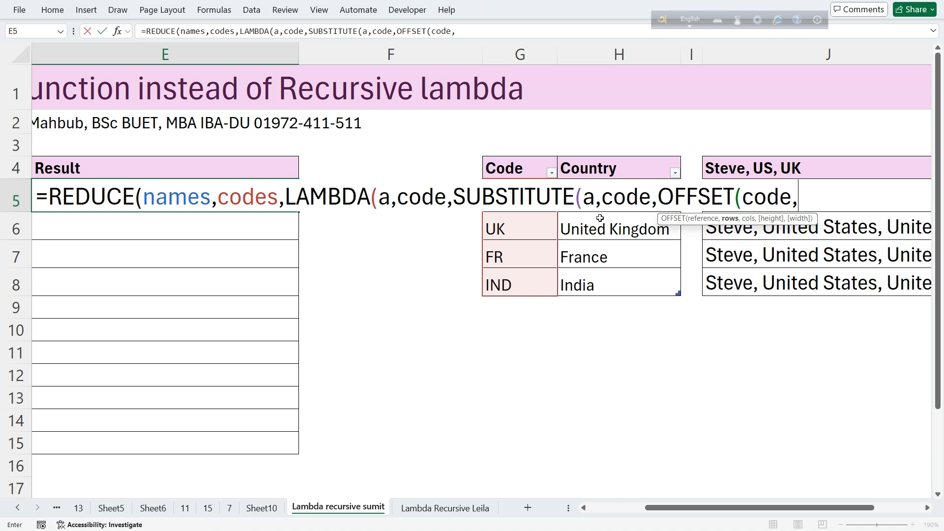
{"action": "type", "text": "0,"}
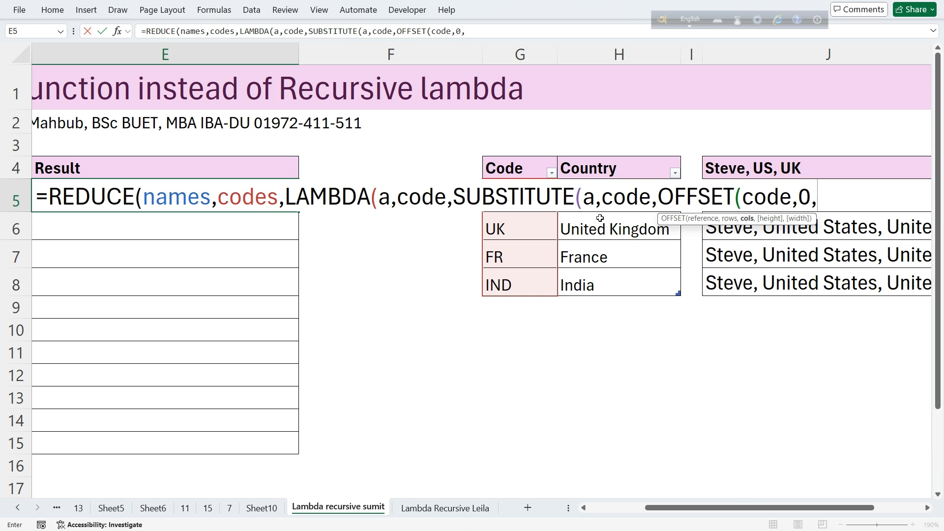
{"action": "type", "text": "1))"}
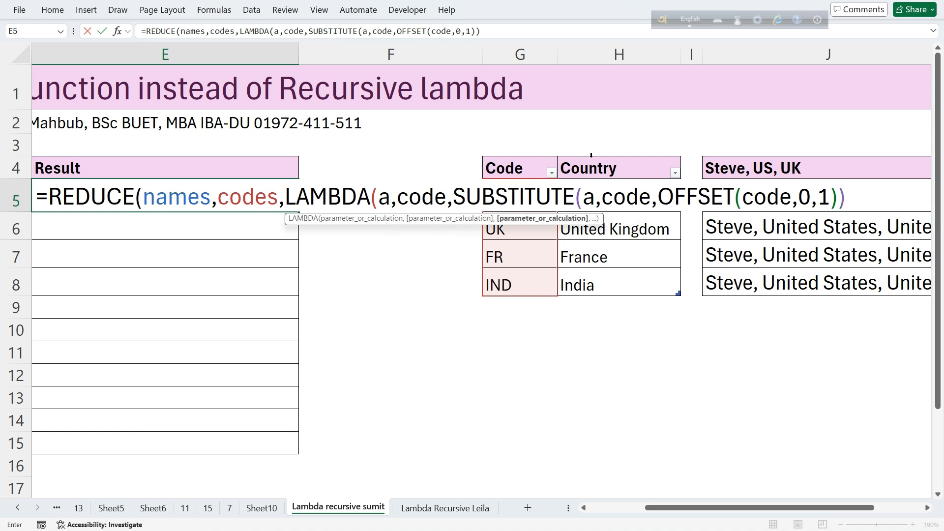
{"action": "type", "text": ")"}
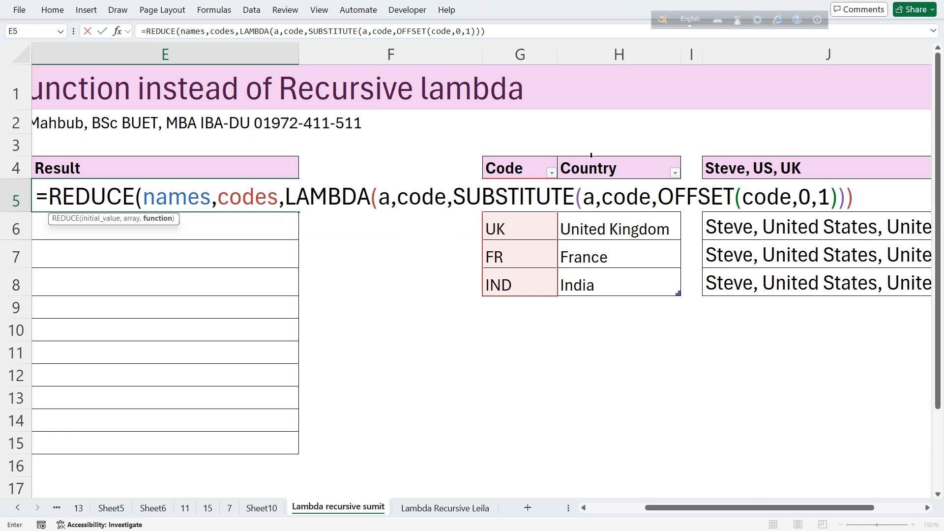
{"action": "type", "text": ")"}
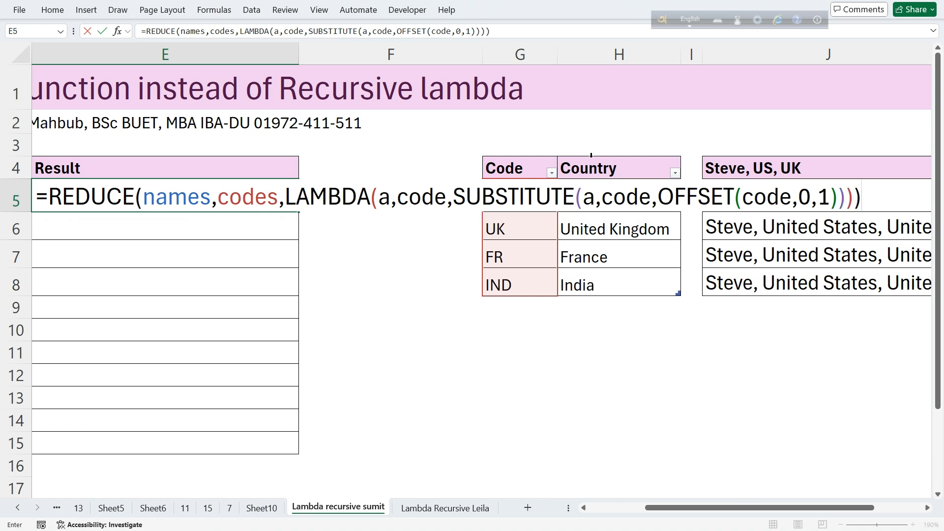
{"action": "key", "text": "Return"}
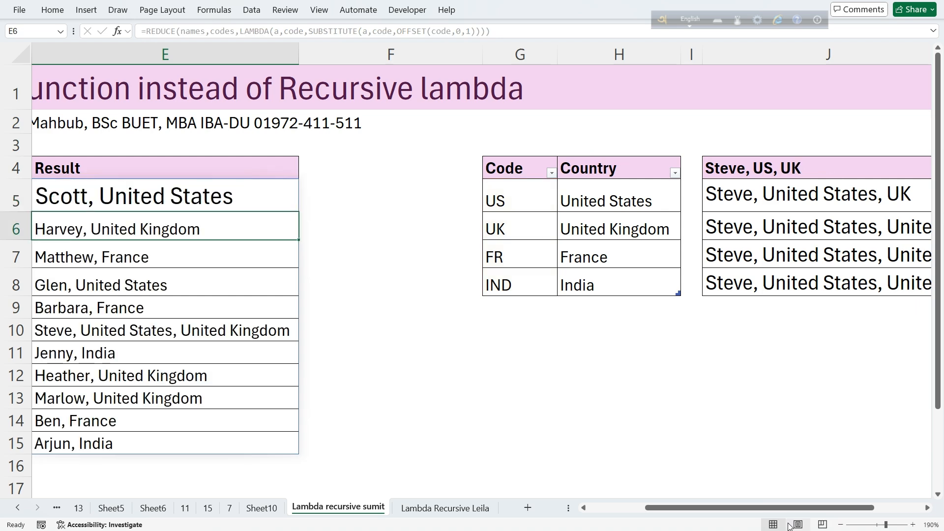
Step: Review the REDUCE formula in E5 and its spilled results alongside the source Name column
{"action": "left_click_drag", "start_coordinate": [781, 508], "coordinate": [726, 507]}
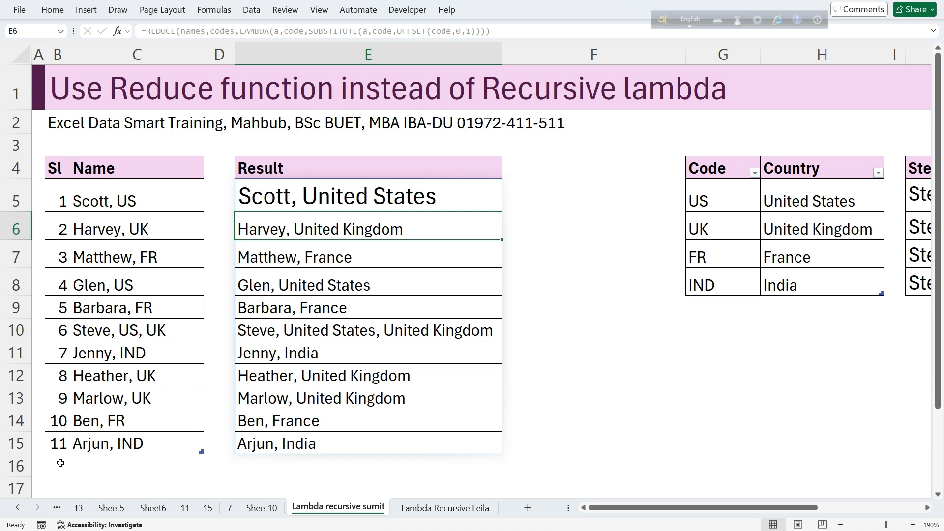
{"action": "double_click", "coordinate": [347, 199]}
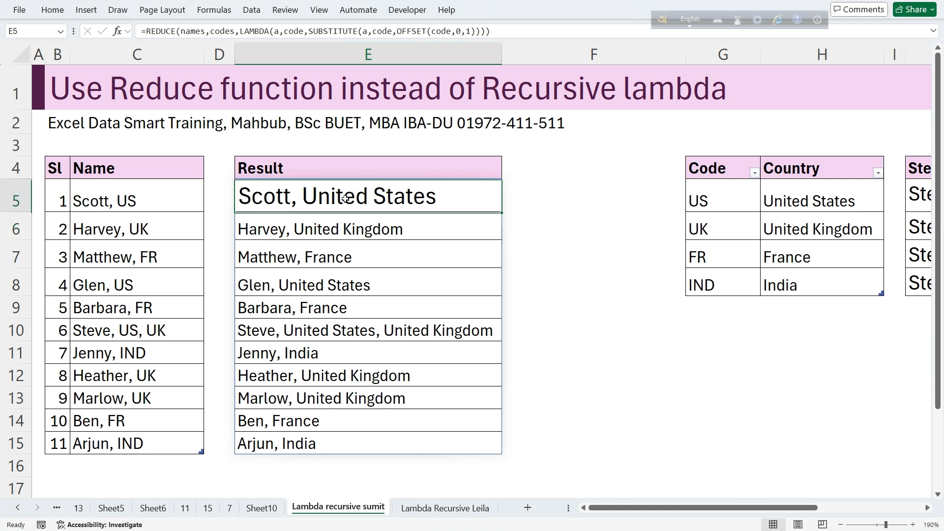
{"action": "key", "text": "Return"}
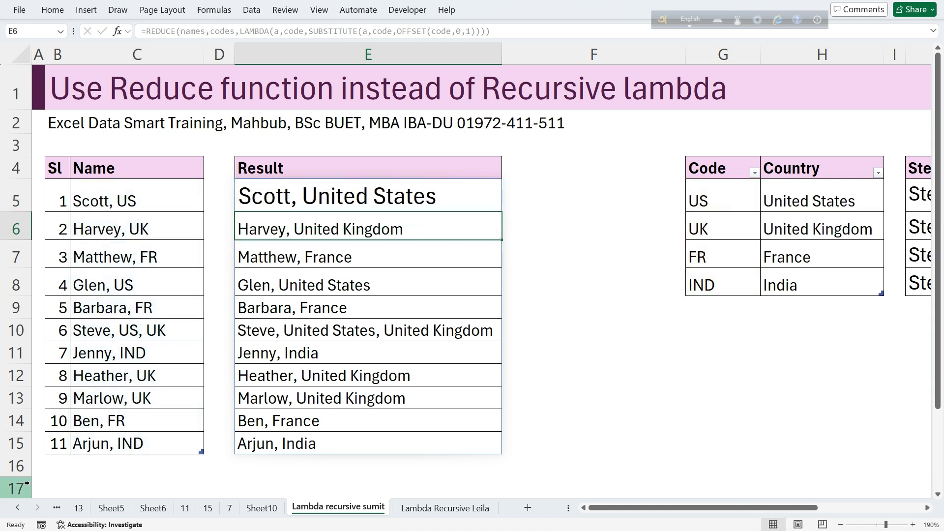
Step: Add entry 12, "Trump, US", in row 16 of the name table and undo the extra blank table row
{"action": "left_click", "coordinate": [50, 464]}
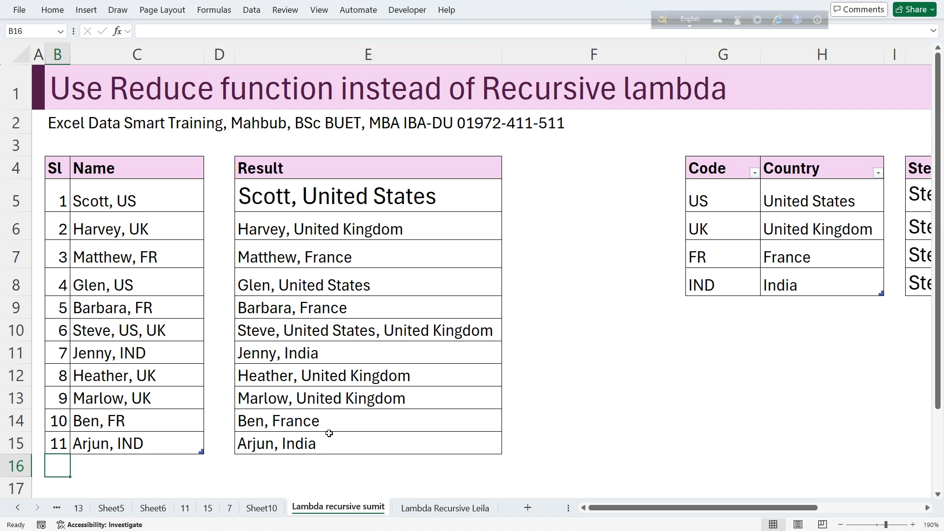
{"action": "type", "text": "12"}
{"action": "key", "text": "Tab"}
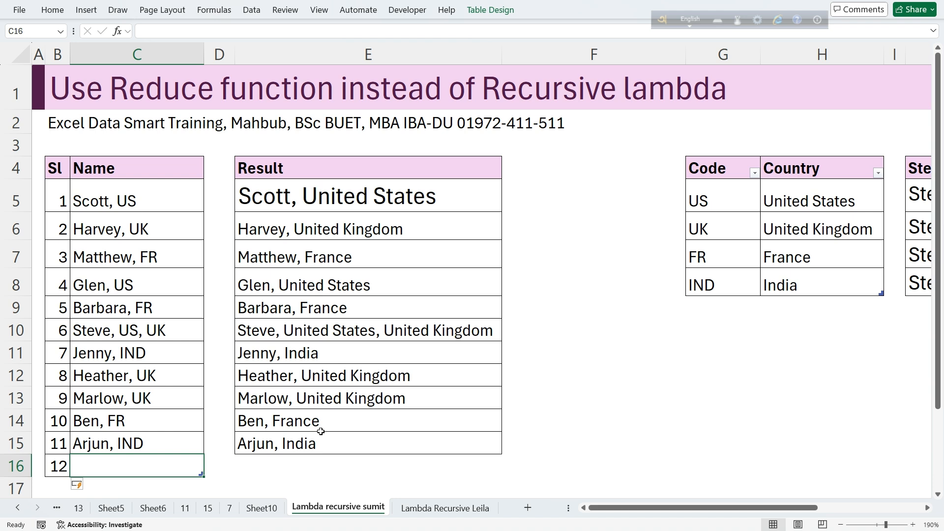
{"action": "type", "text": "Trumo,"}
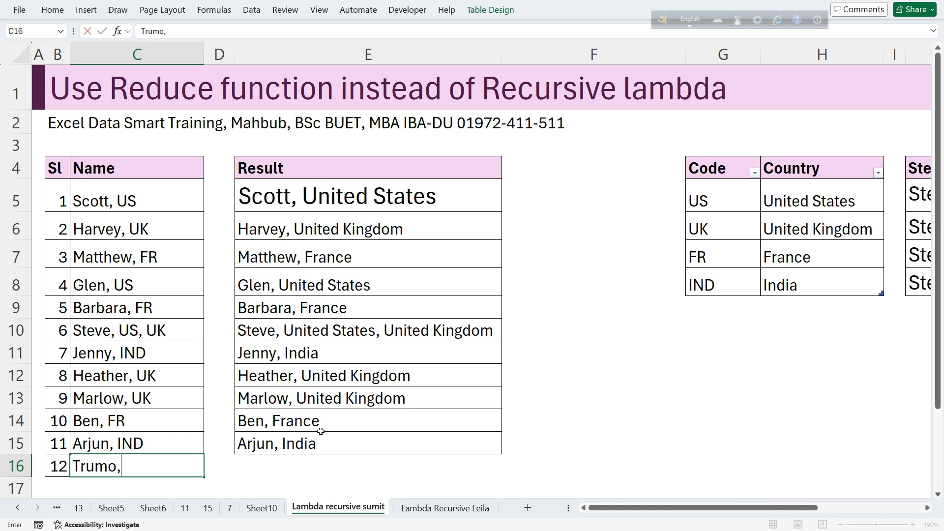
{"action": "key", "text": "BackSpace"}
{"action": "key", "text": "BackSpace"}
{"action": "type", "text": "p, US"}
{"action": "key", "text": "Tab"}
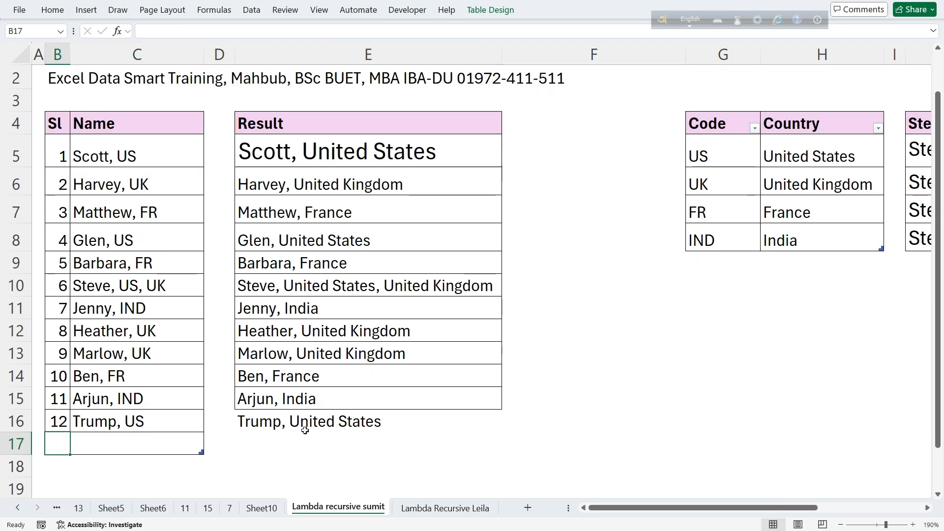
{"action": "left_click", "coordinate": [308, 423]}
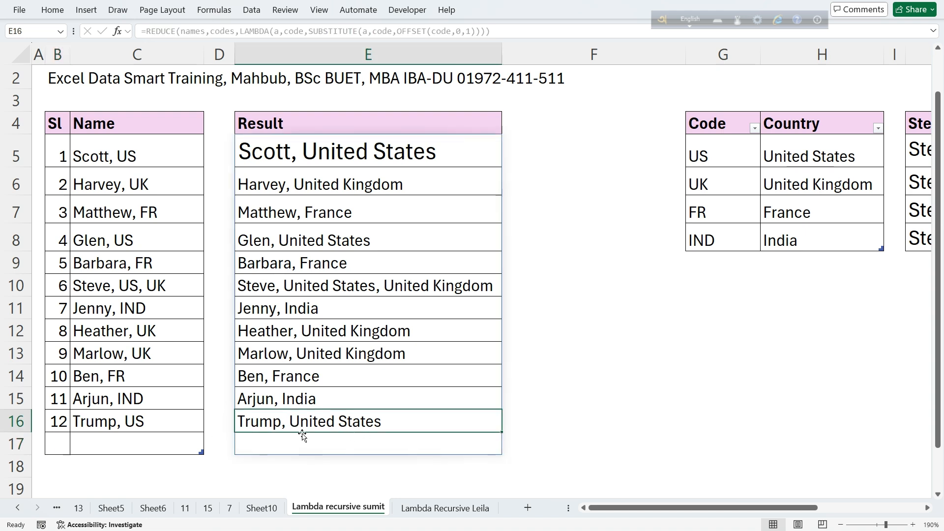
{"action": "key", "text": "ctrl+z"}
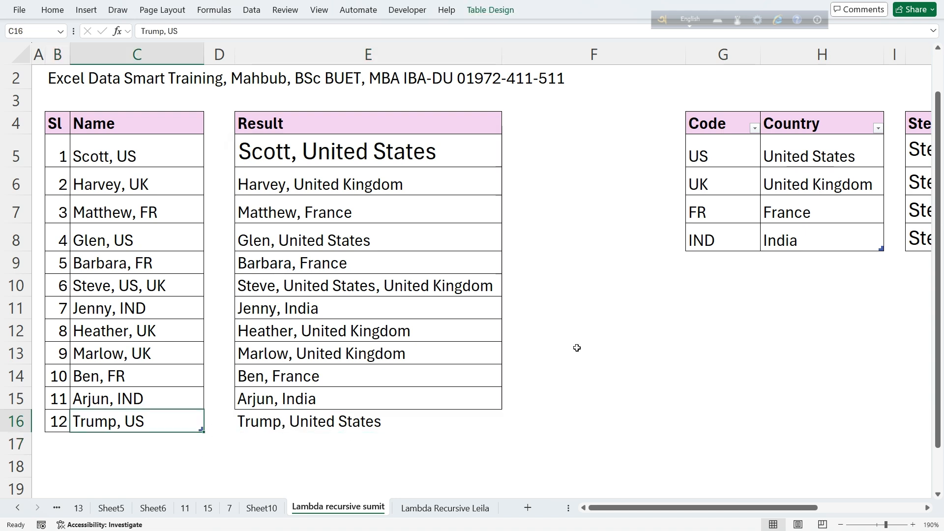
Step: Add the code BD with the country Bangladesh as a new row 9 in the Code and Country table
{"action": "left_click", "coordinate": [706, 264]}
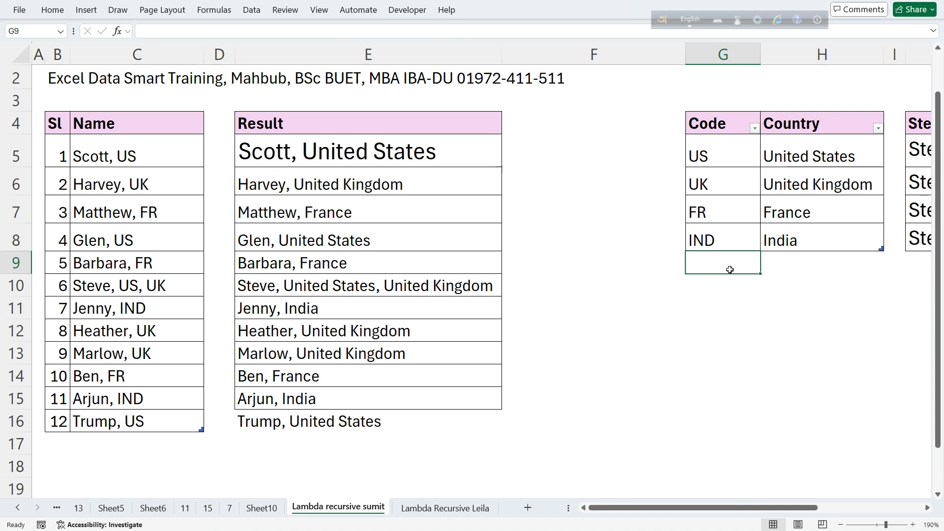
{"action": "type", "text": "BD"}
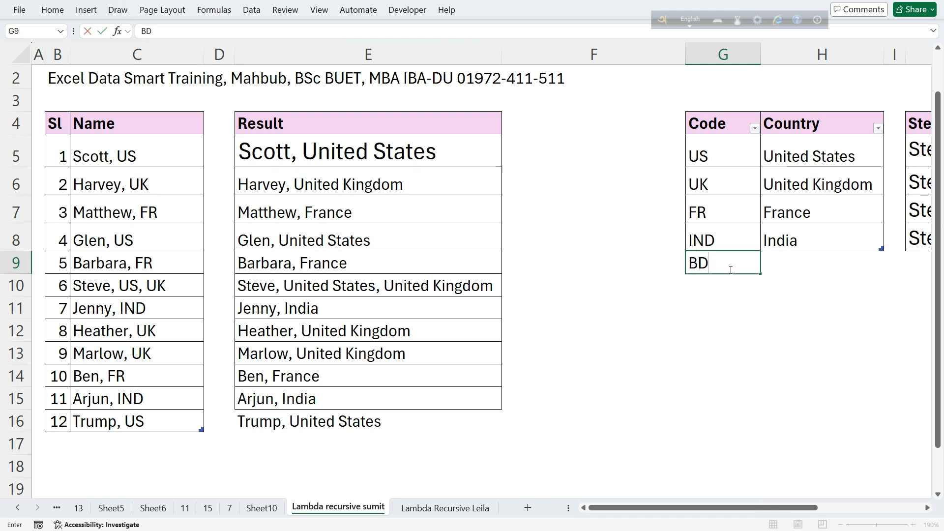
{"action": "key", "text": "Tab"}
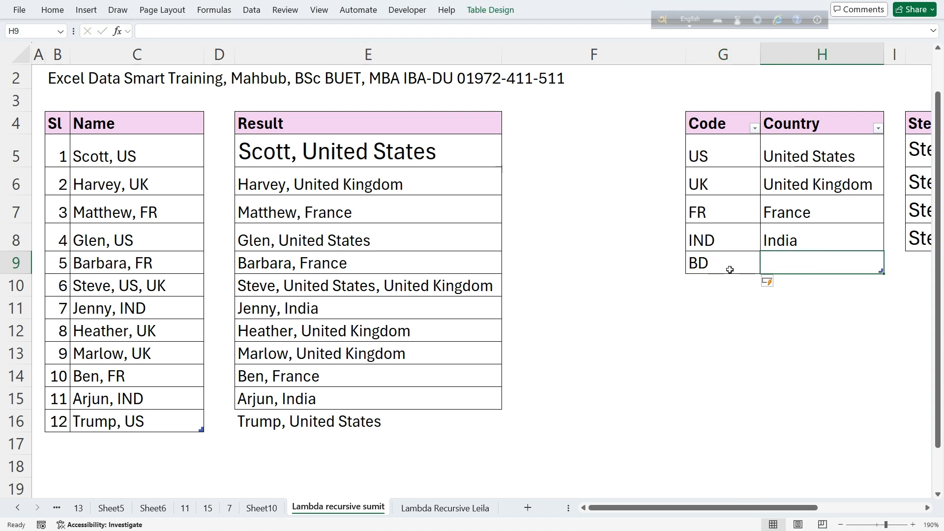
{"action": "type", "text": "Banglade"}
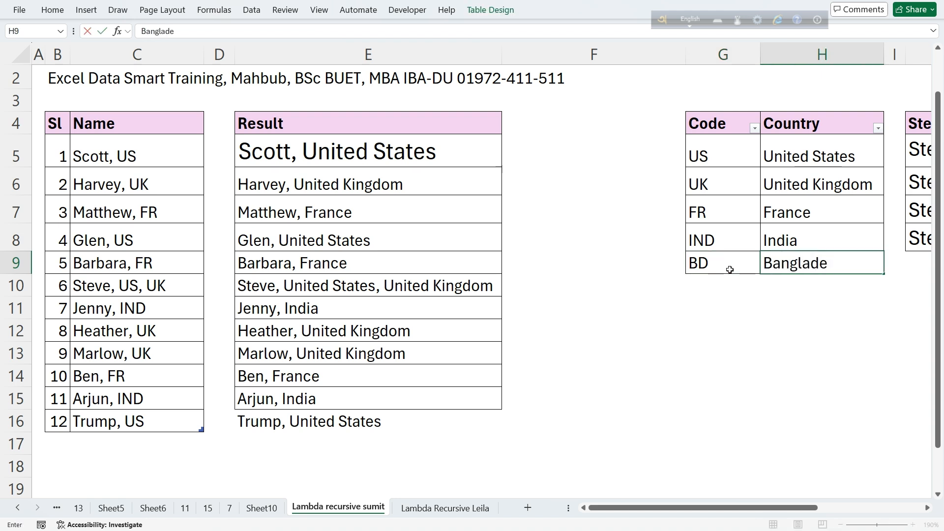
{"action": "type", "text": "sh"}
{"action": "key", "text": "Up"}
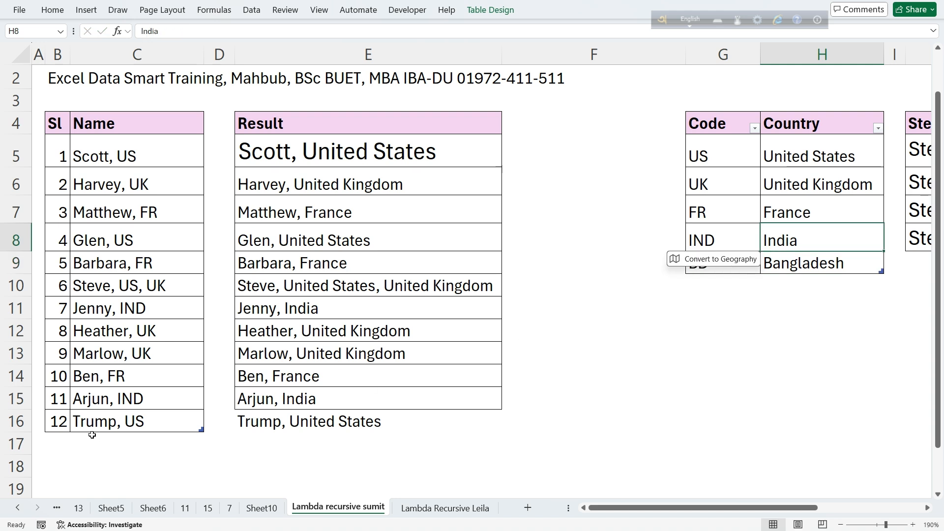
Step: Add entry 13 in row 17 of the name table, entering a person's first name followed by ", BD"
{"action": "left_click", "coordinate": [69, 440]}
{"action": "double_click", "coordinate": [62, 440]}
{"action": "type", "text": "13"}
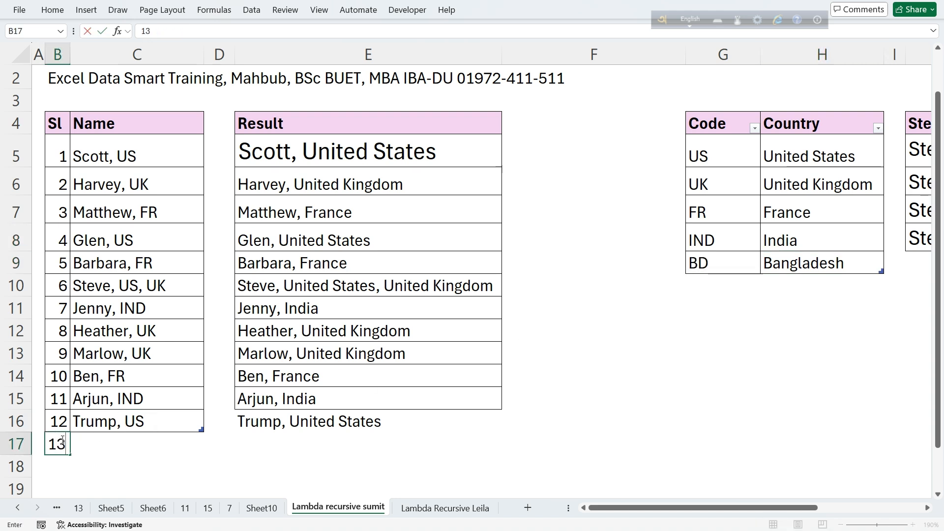
{"action": "key", "text": "Tab"}
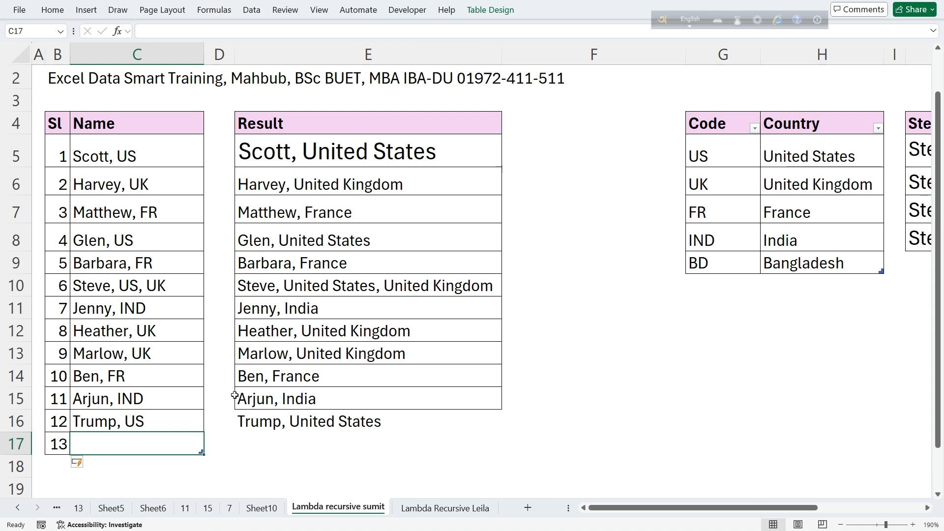
{"action": "type", "text": "Ju"}
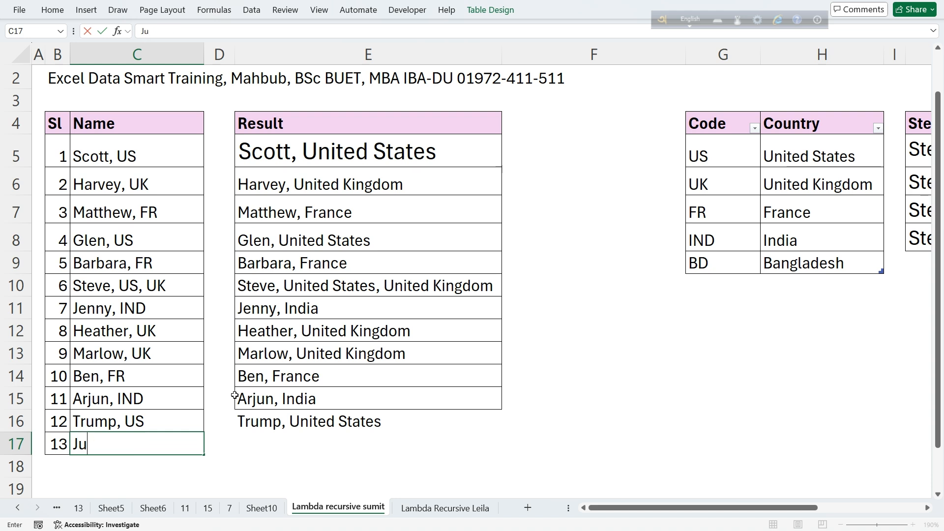
{"action": "type", "text": "i, BD"}
{"action": "key", "text": "Return"}
{"action": "key", "text": "Up"}
{"action": "key", "text": "Right"}
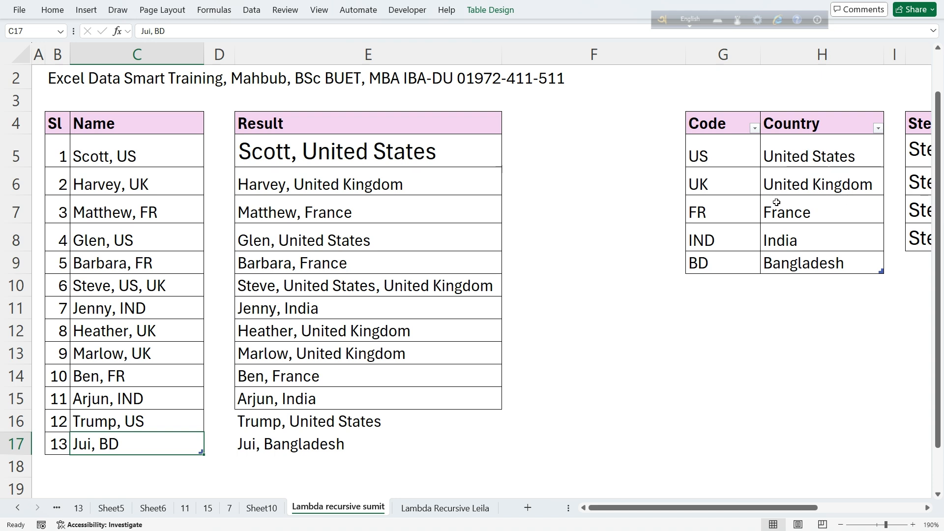
Step: Highlight the name table B4:C17 and the code lookup table G4:H9 to compare the formula's two sources
{"action": "left_click_drag", "start_coordinate": [53, 126], "coordinate": [118, 440]}
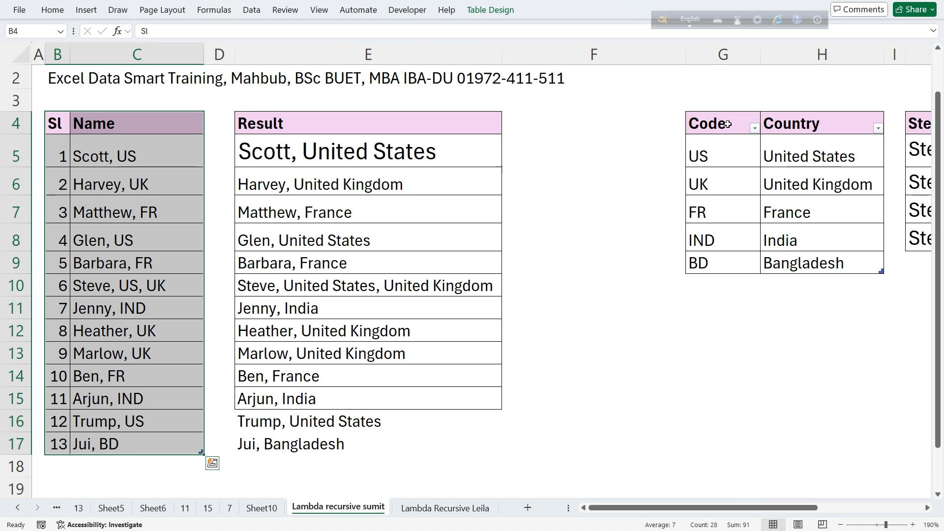
{"action": "left_click_drag", "start_coordinate": [728, 124], "coordinate": [777, 265]}
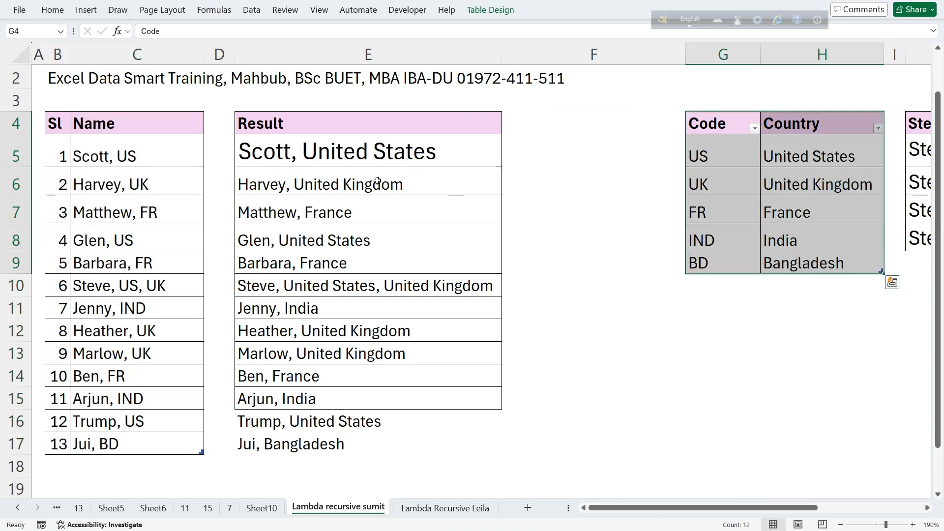
Step: Review the REDUCE formula in E5, its spilled Result range, and the blank rows directly below the name and code tables
{"action": "double_click", "coordinate": [299, 149]}
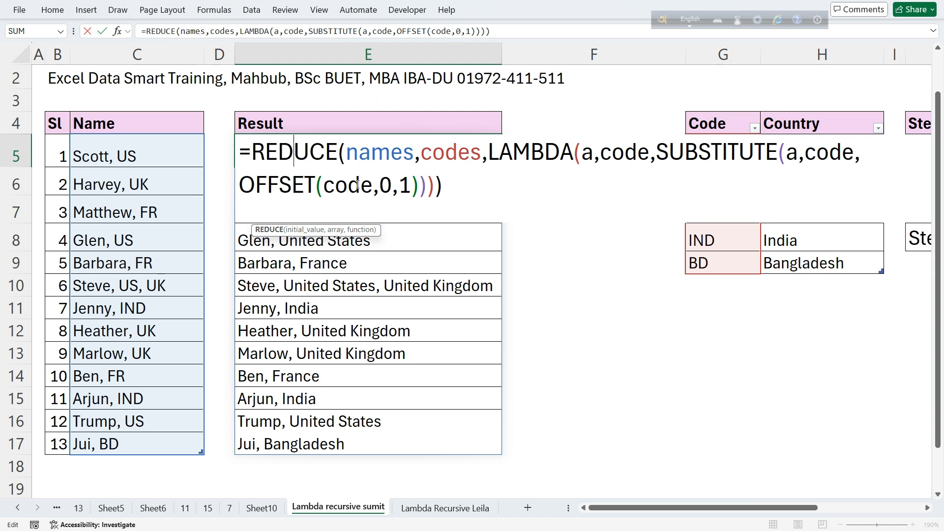
{"action": "key", "text": "Return"}
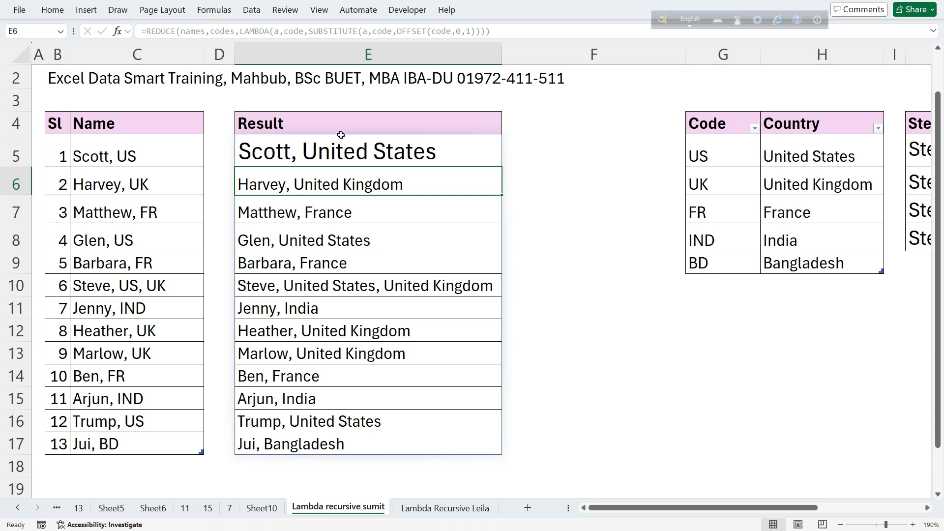
{"action": "left_click_drag", "start_coordinate": [342, 152], "coordinate": [337, 434]}
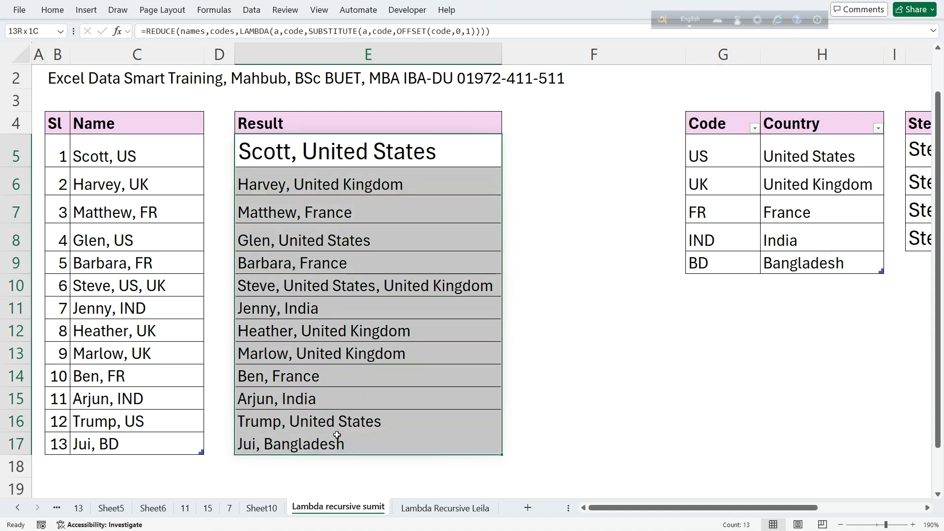
{"action": "left_click_drag", "start_coordinate": [49, 467], "coordinate": [159, 463]}
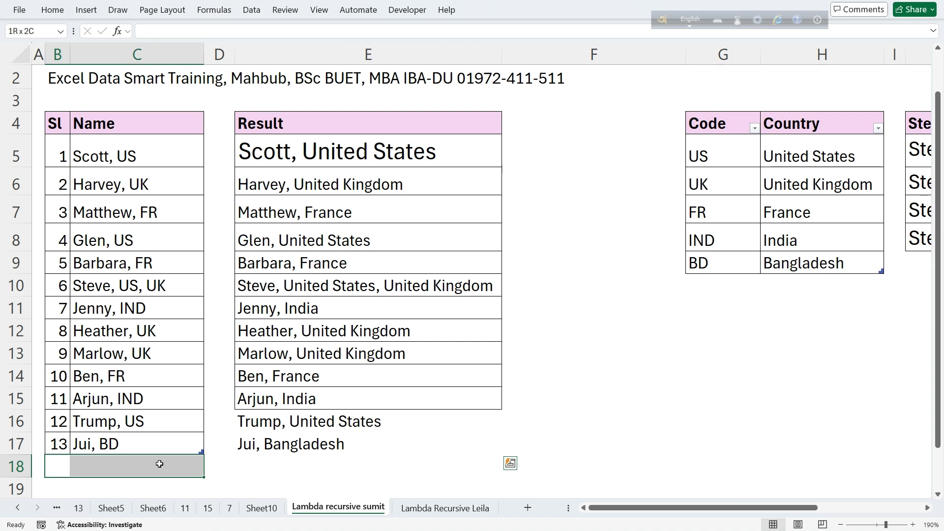
{"action": "left_click_drag", "start_coordinate": [701, 285], "coordinate": [790, 284]}
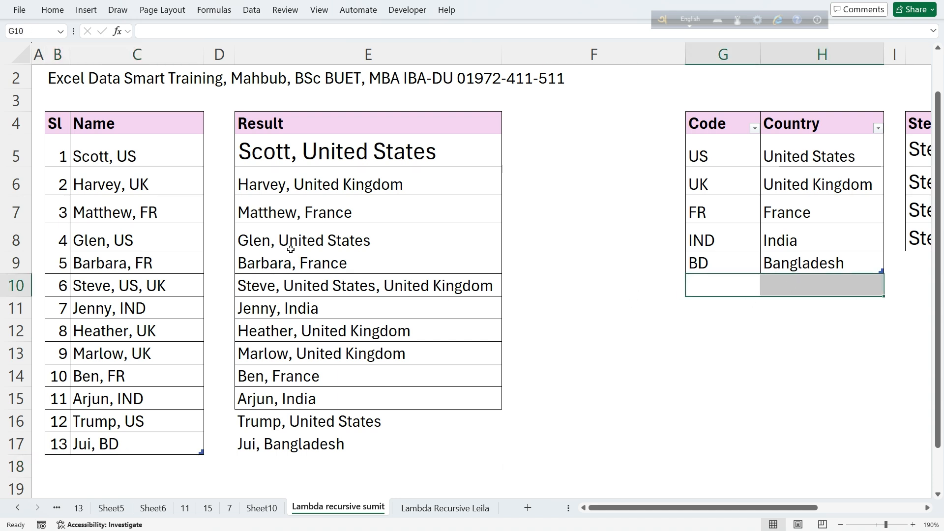
{"action": "scroll", "coordinate": [305, 243], "scroll_direction": "up", "scroll_amount": 1}
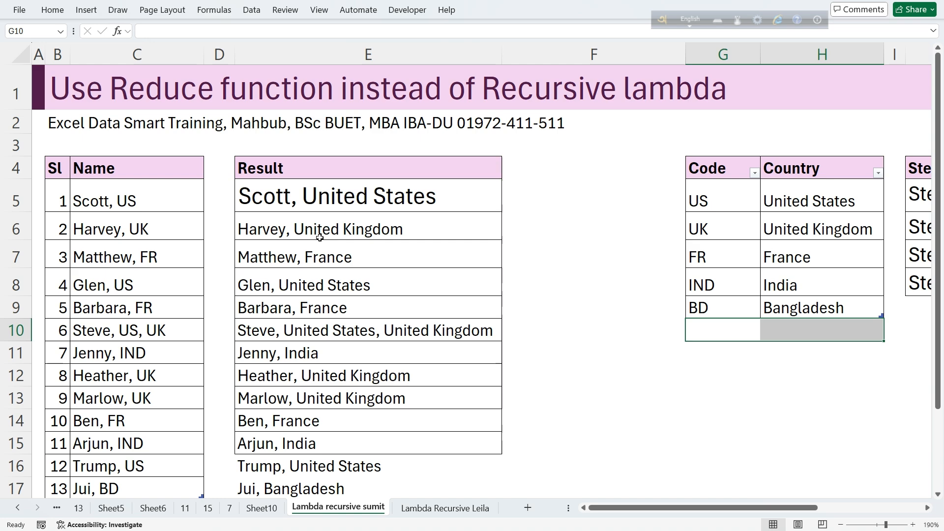
Step: On the Lambda Recursive Leila sheet, highlight the Before terms in G5:G12 and clear the Corrected Skills formula from E5
{"action": "key", "text": "ctrl+Page_Down"}
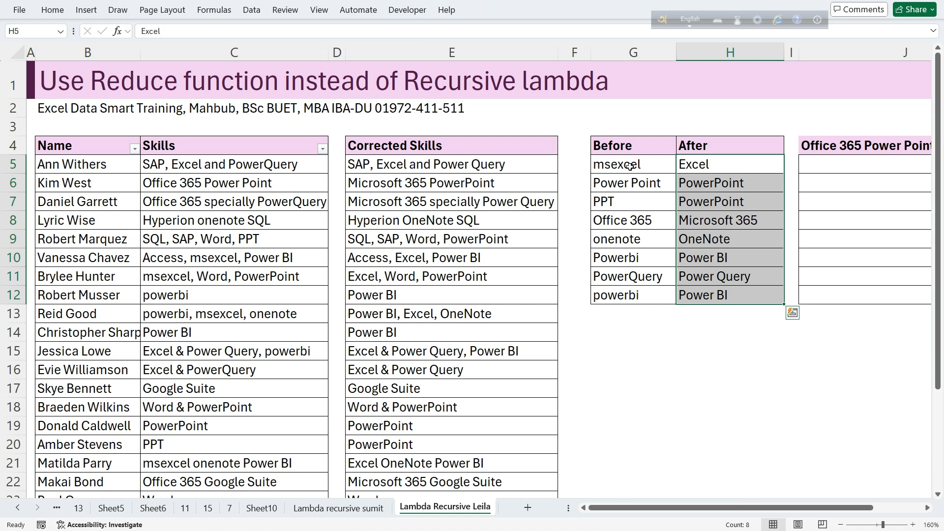
{"action": "left_click_drag", "start_coordinate": [630, 165], "coordinate": [630, 295]}
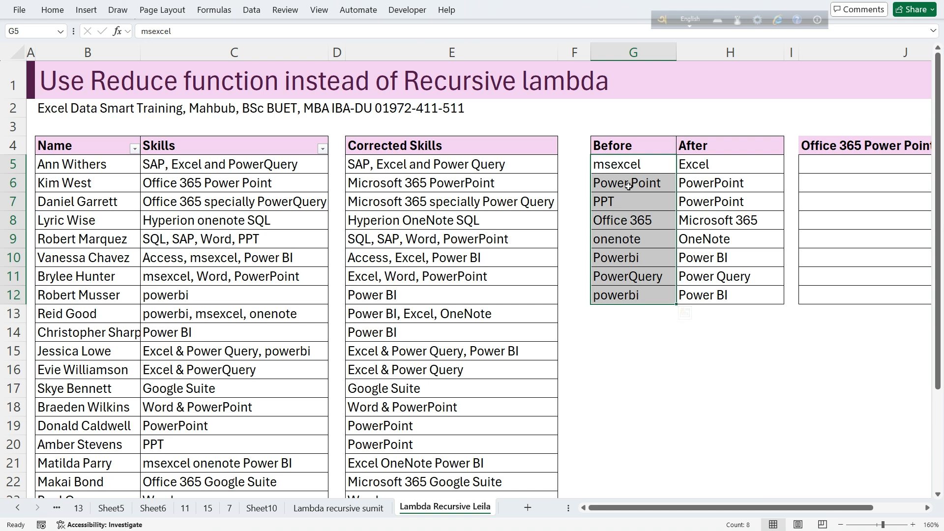
{"action": "left_click", "coordinate": [423, 169]}
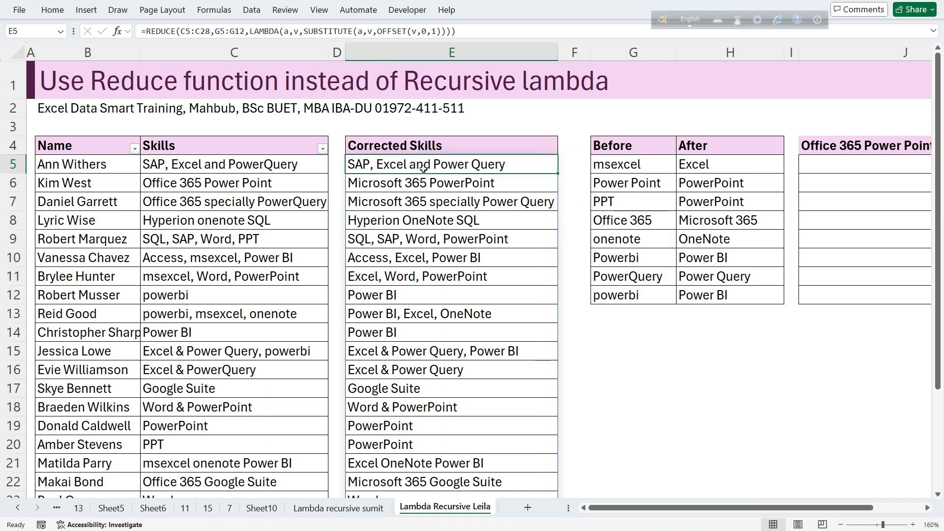
{"action": "key", "text": "Delete"}
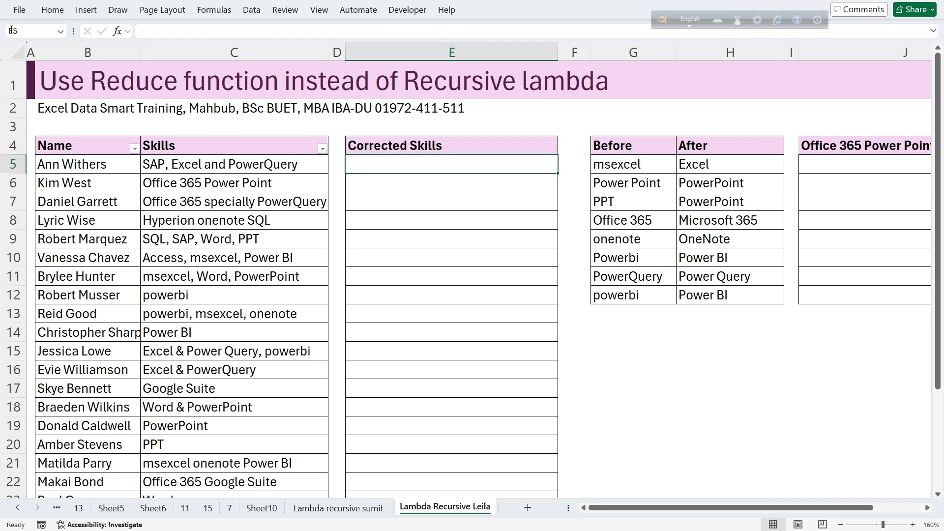
Step: Check which cells the named range skills covers and look through the workbook's other defined names
{"action": "left_click", "coordinate": [60, 31]}
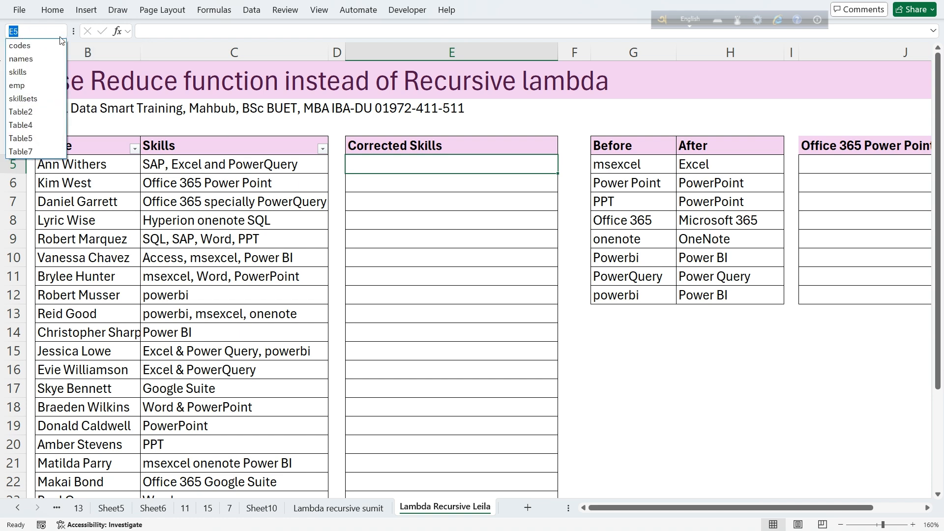
{"action": "left_click", "coordinate": [45, 74]}
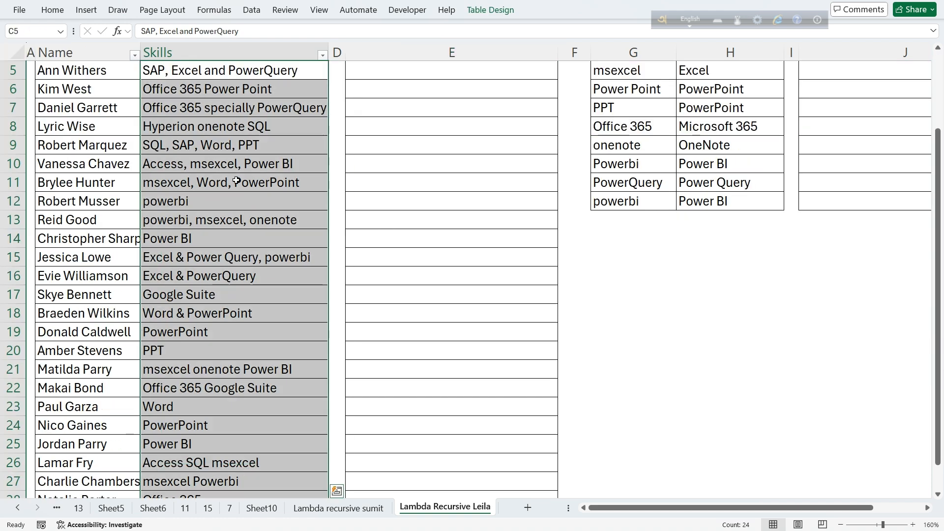
{"action": "scroll", "coordinate": [364, 209], "scroll_direction": "up", "scroll_amount": 2}
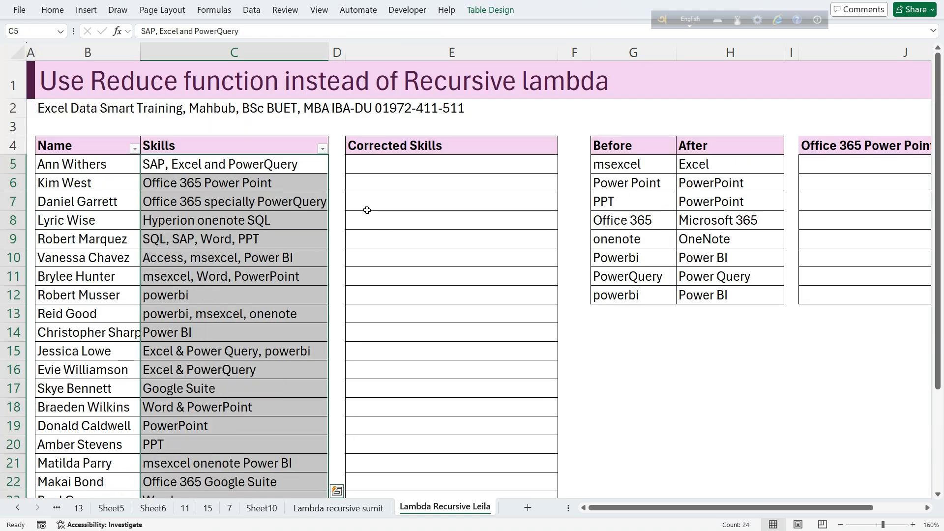
{"action": "left_click", "coordinate": [60, 31]}
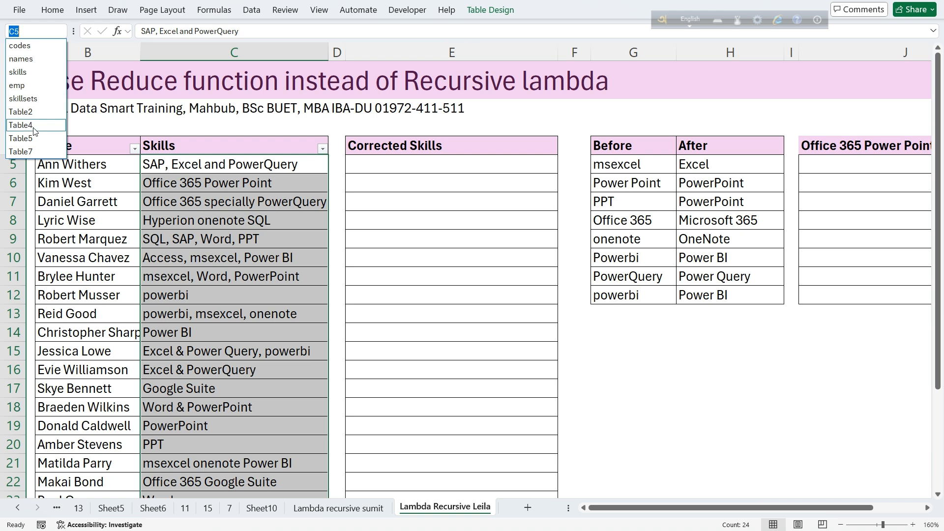
{"action": "key", "text": "Escape"}
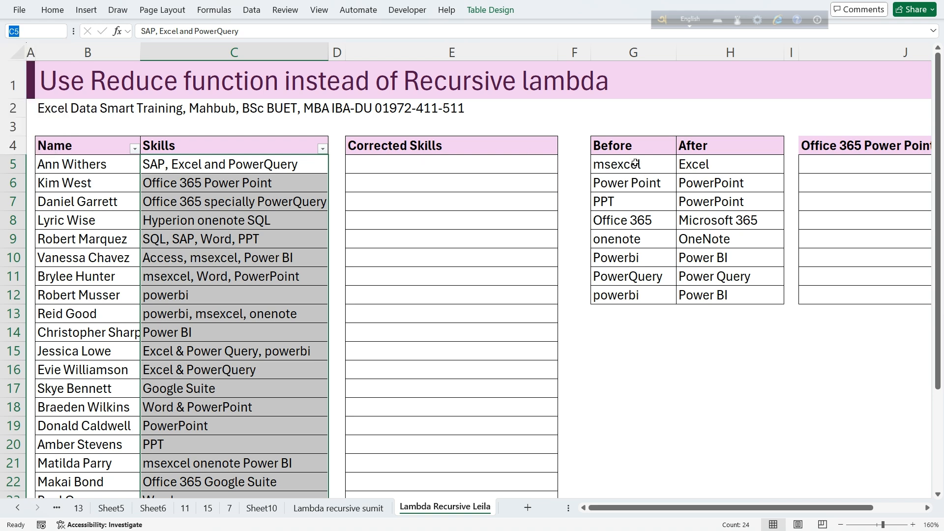
Step: Define the name before for the Before terms in G5:G12
{"action": "left_click_drag", "start_coordinate": [635, 164], "coordinate": [632, 294]}
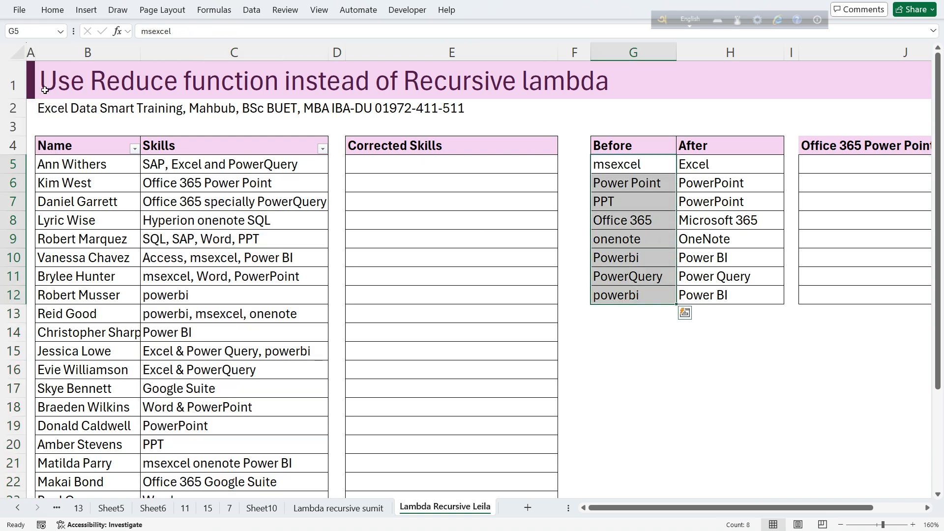
{"action": "left_click", "coordinate": [31, 31]}
{"action": "type", "text": "before"}
{"action": "key", "text": "Return"}
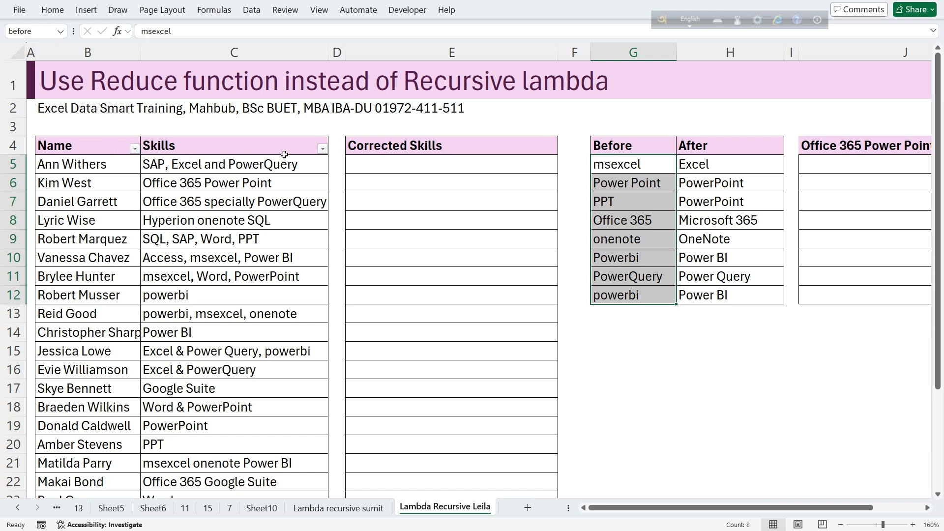
Step: Increase the font size of the empty Corrected Skills cell E5 to 20
{"action": "left_click", "coordinate": [370, 165]}
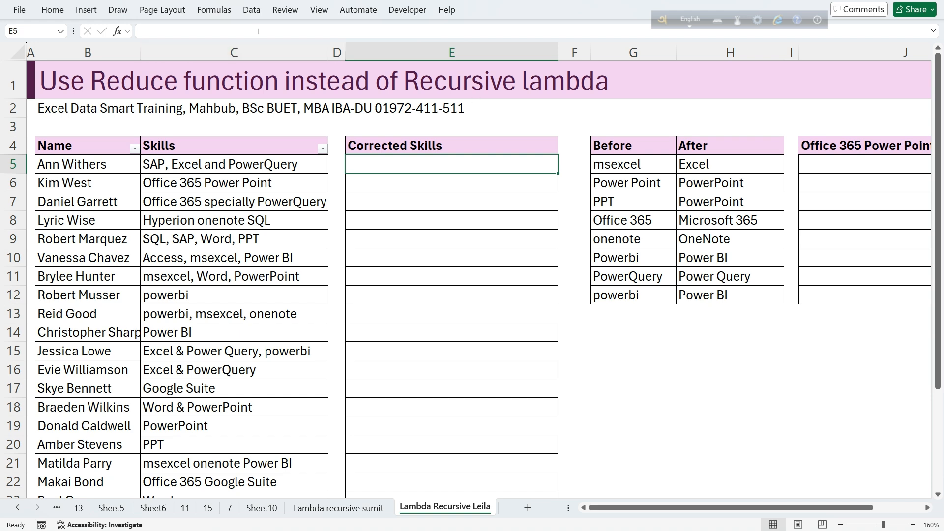
{"action": "left_click", "coordinate": [52, 9]}
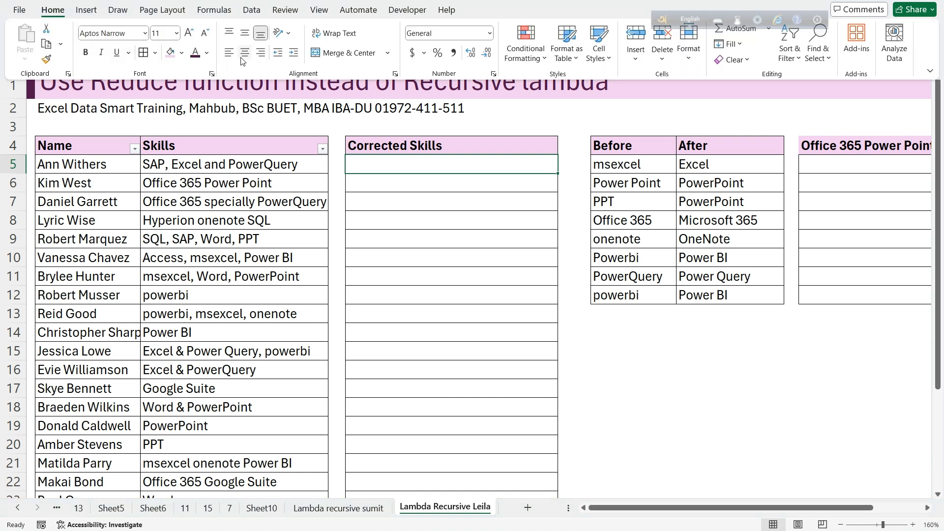
{"action": "left_click", "coordinate": [190, 33]}
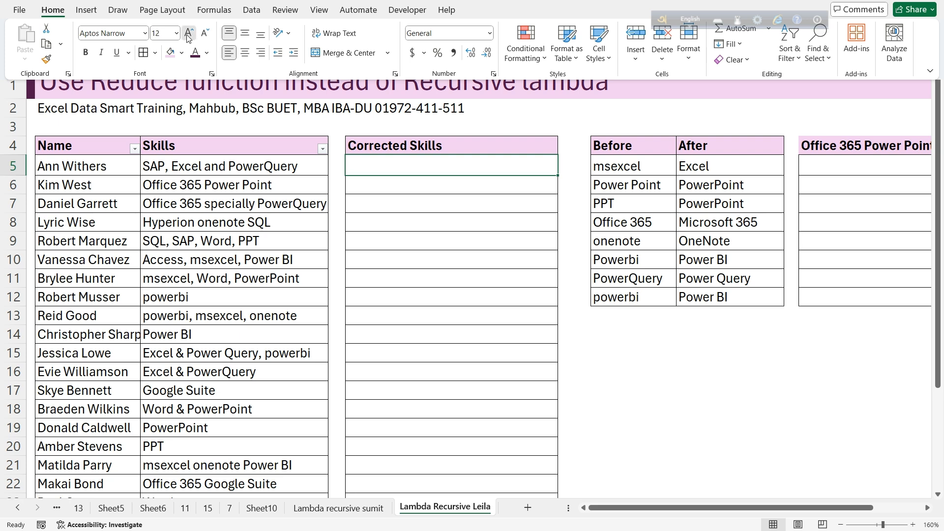
{"action": "left_click", "coordinate": [190, 33]}
{"action": "left_click", "coordinate": [190, 33]}
{"action": "left_click", "coordinate": [189, 33]}
{"action": "left_click", "coordinate": [190, 33]}
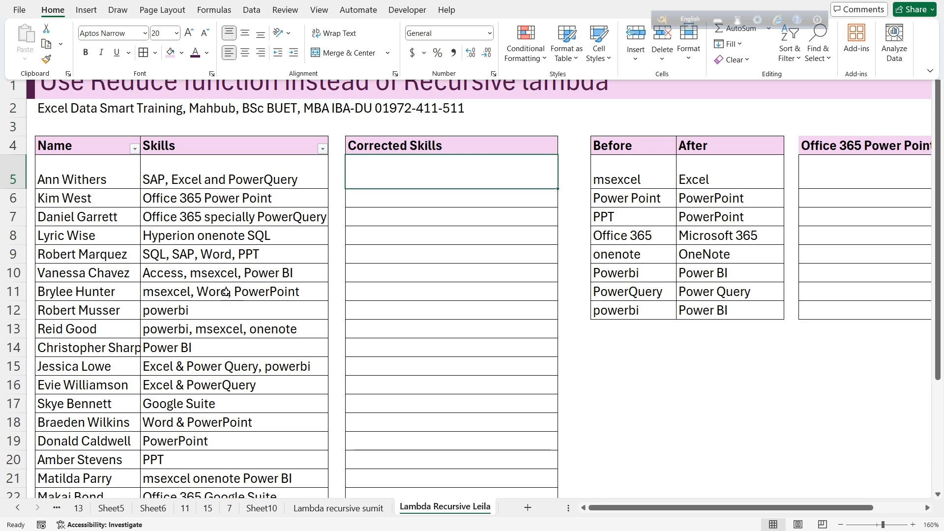
Step: Change PowerPoint to PPT in the Skills entry in C11 so it reads "msexcel, Word, PPT"
{"action": "left_click", "coordinate": [244, 273]}
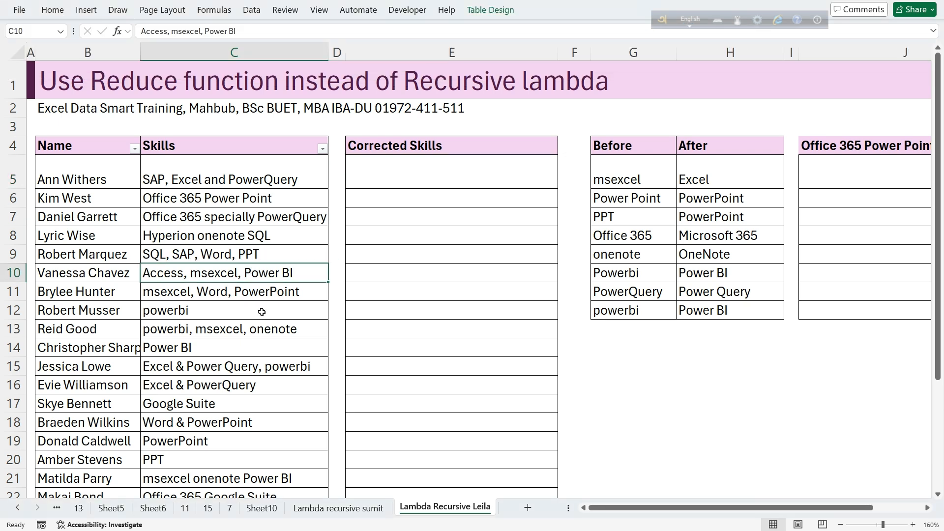
{"action": "left_click", "coordinate": [236, 294]}
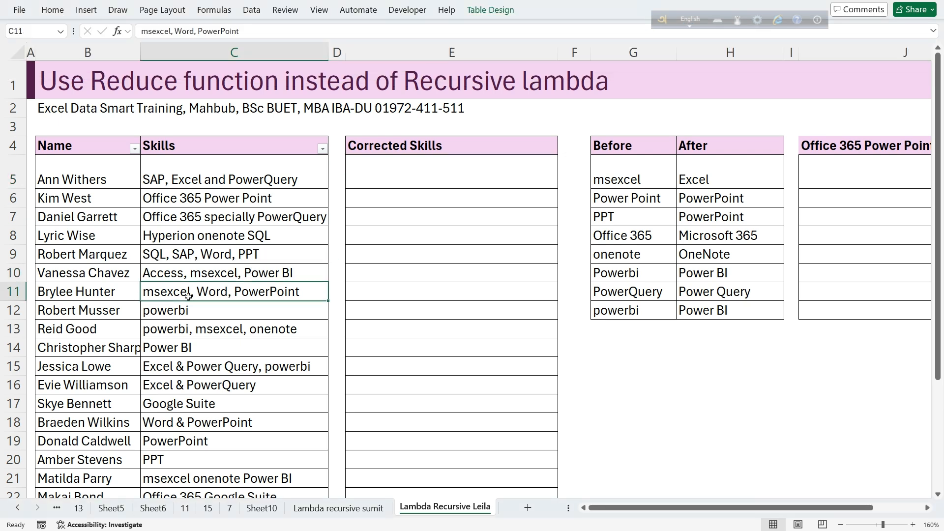
{"action": "double_click", "coordinate": [291, 292]}
{"action": "left_click_drag", "start_coordinate": [299, 291], "coordinate": [240, 291]}
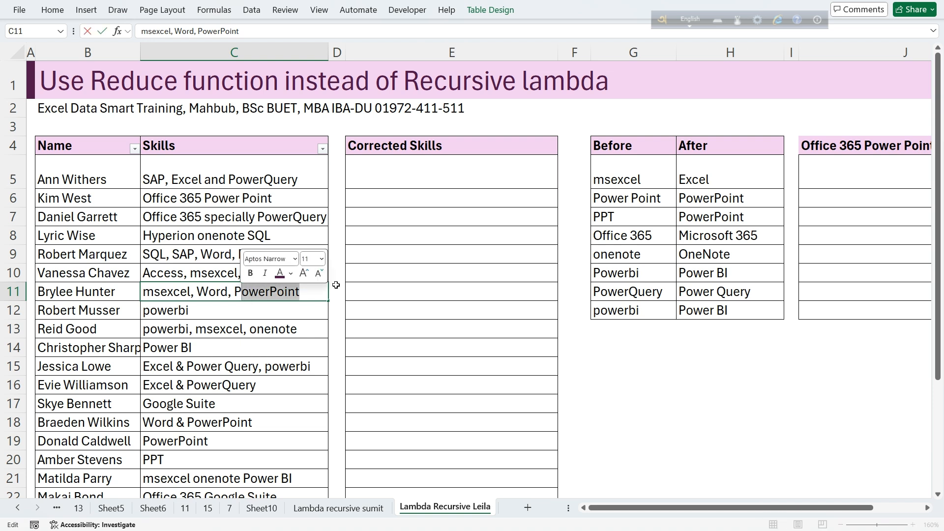
{"action": "type", "text": "PT"}
{"action": "key", "text": "Return"}
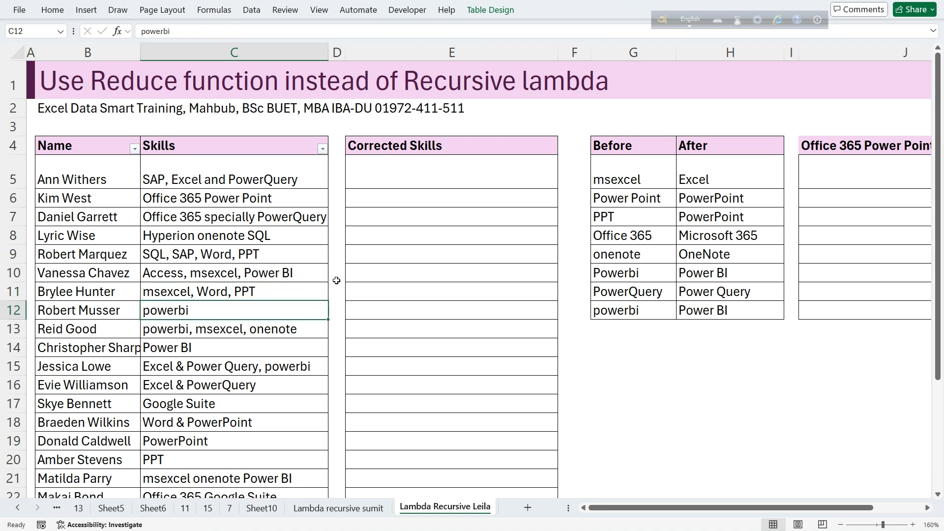
Step: Compare the skills text in C11 with the msexcel and PPT rows of the Before and After table
{"action": "left_click", "coordinate": [180, 294]}
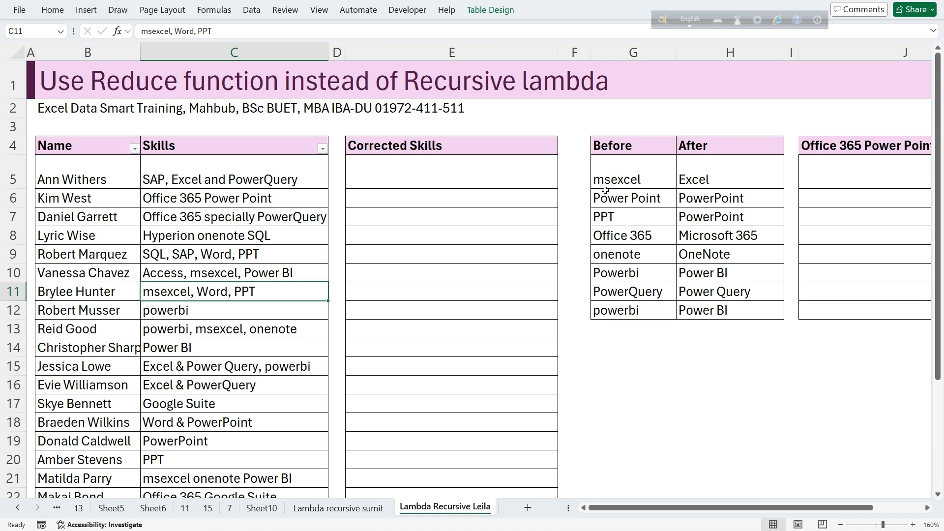
{"action": "left_click", "coordinate": [621, 181]}
{"action": "left_click", "coordinate": [690, 174]}
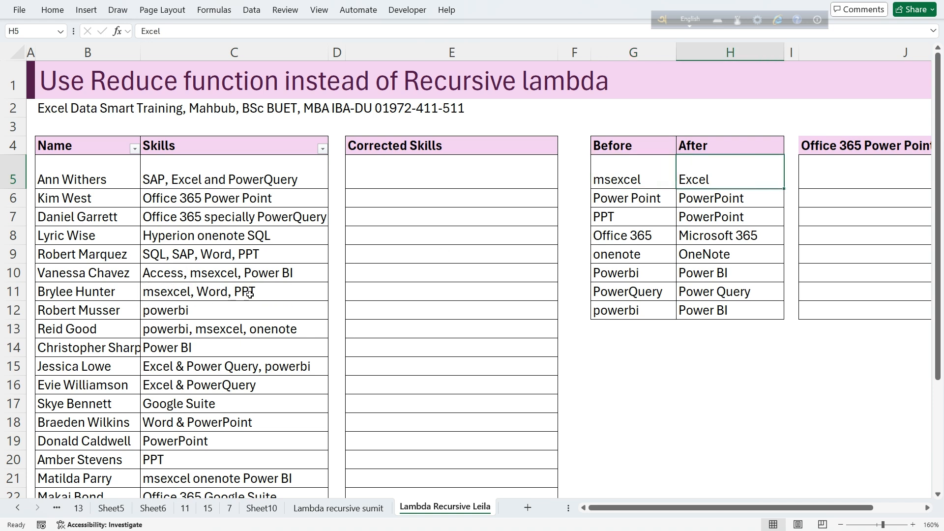
{"action": "left_click", "coordinate": [616, 219]}
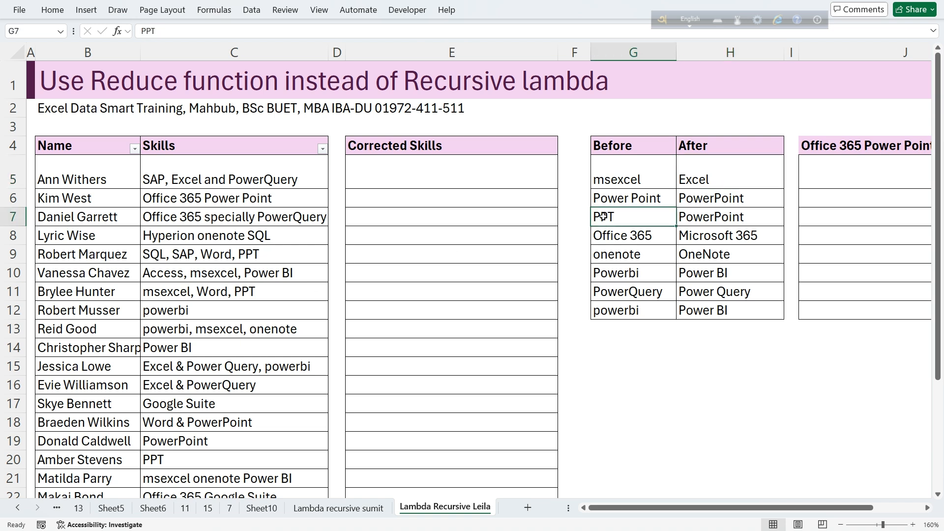
{"action": "left_click", "coordinate": [699, 217]}
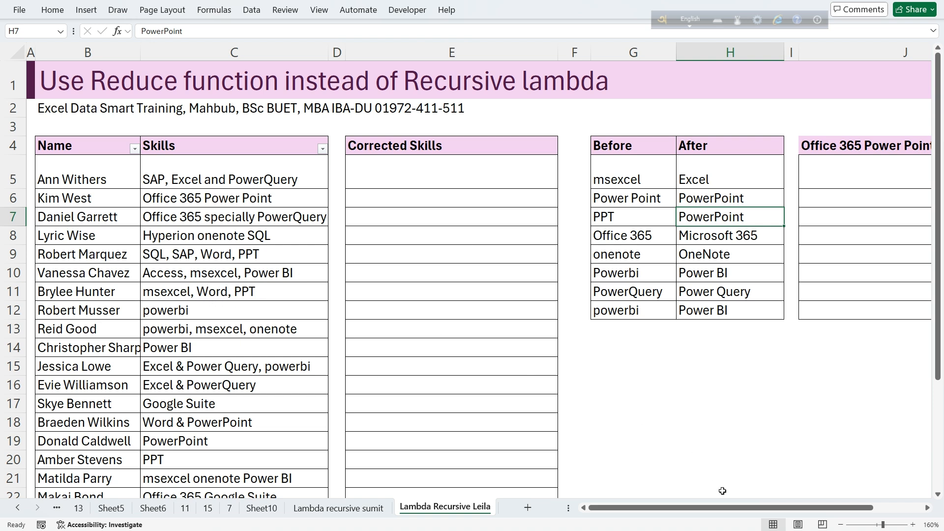
Step: Choose "msexcel, Word, PPT" as the sample skills text in J4 and select the empty cell J5 beneath it
{"action": "left_click_drag", "start_coordinate": [706, 507], "coordinate": [756, 508]}
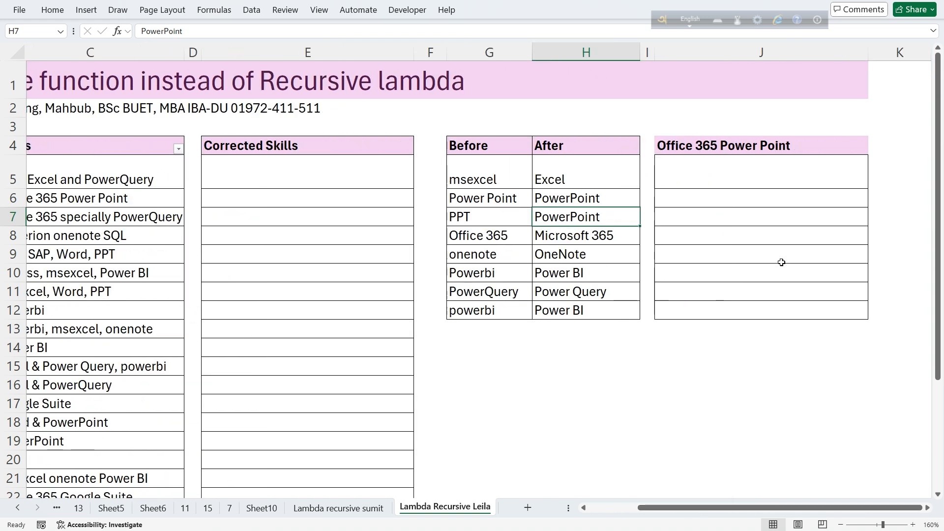
{"action": "left_click", "coordinate": [807, 150]}
{"action": "left_click", "coordinate": [875, 150]}
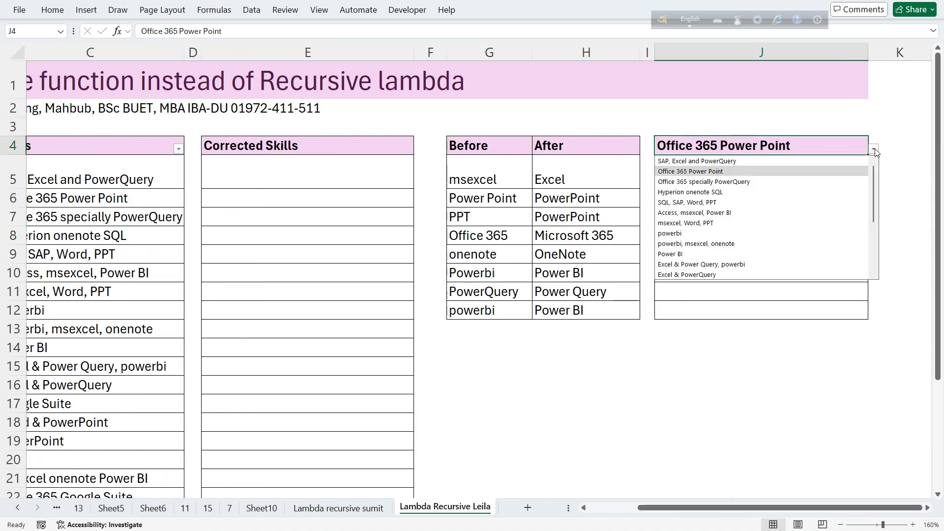
{"action": "left_click", "coordinate": [727, 223]}
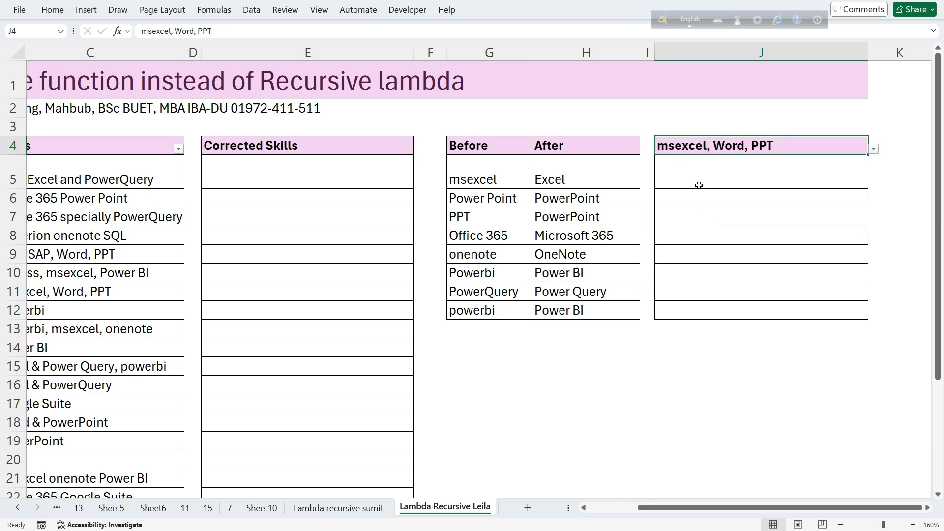
{"action": "left_click", "coordinate": [687, 173]}
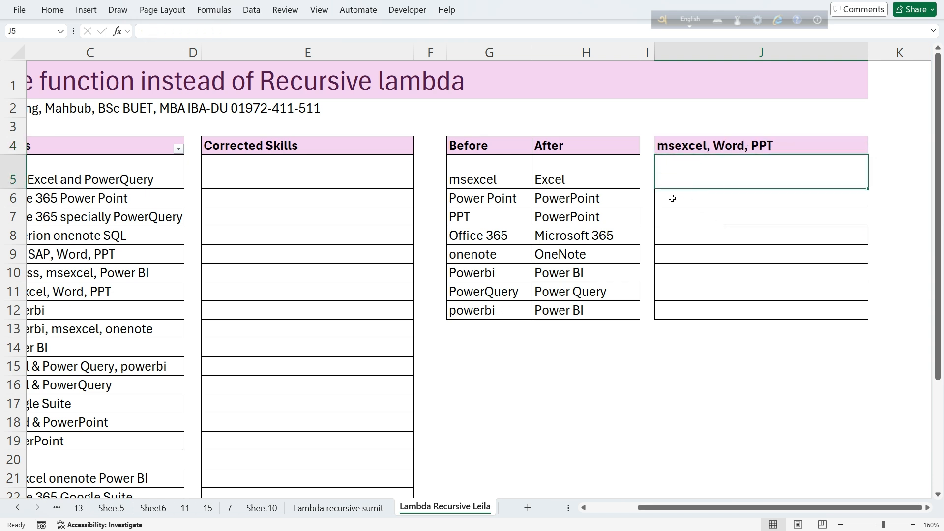
{"action": "left_click", "coordinate": [699, 144]}
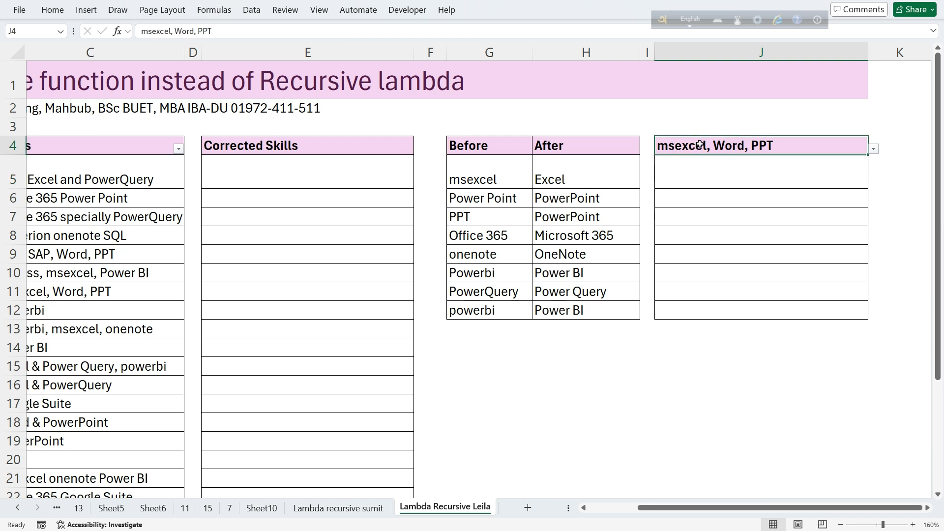
{"action": "left_click", "coordinate": [710, 170]}
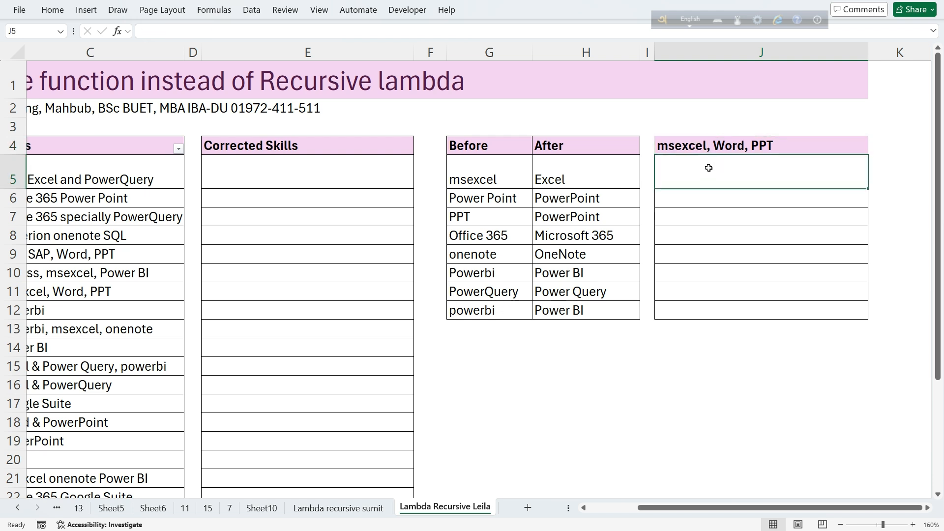
Step: Align the empty cell J5 to the top left and increase its font size to 18
{"action": "type", "text": "="}
{"action": "key", "text": "Escape"}
{"action": "left_click", "coordinate": [52, 10]}
{"action": "left_click", "coordinate": [230, 52]}
{"action": "left_click", "coordinate": [230, 33]}
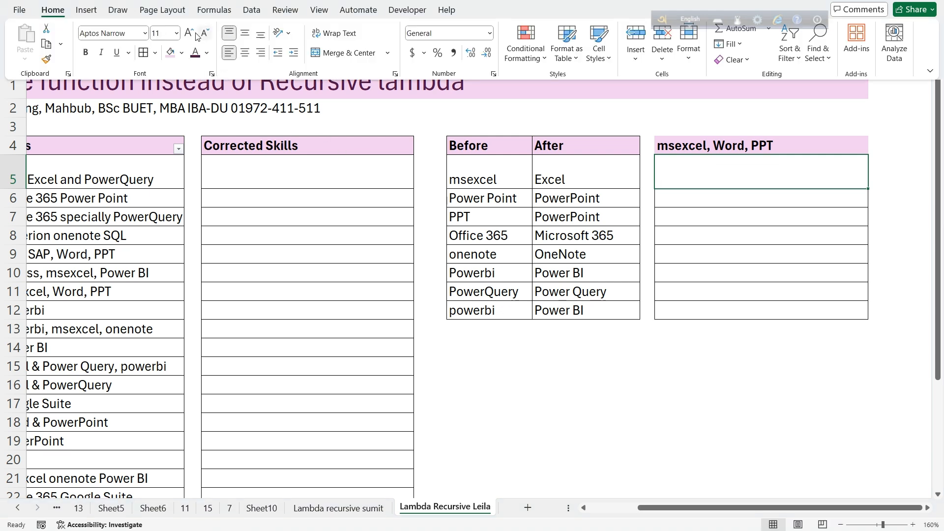
{"action": "left_click", "coordinate": [190, 33]}
{"action": "left_click", "coordinate": [190, 33]}
{"action": "left_click", "coordinate": [189, 33]}
{"action": "left_click", "coordinate": [190, 33]}
{"action": "scroll", "coordinate": [402, 205], "scroll_direction": "up", "scroll_amount": 2, "text": "ctrl"}
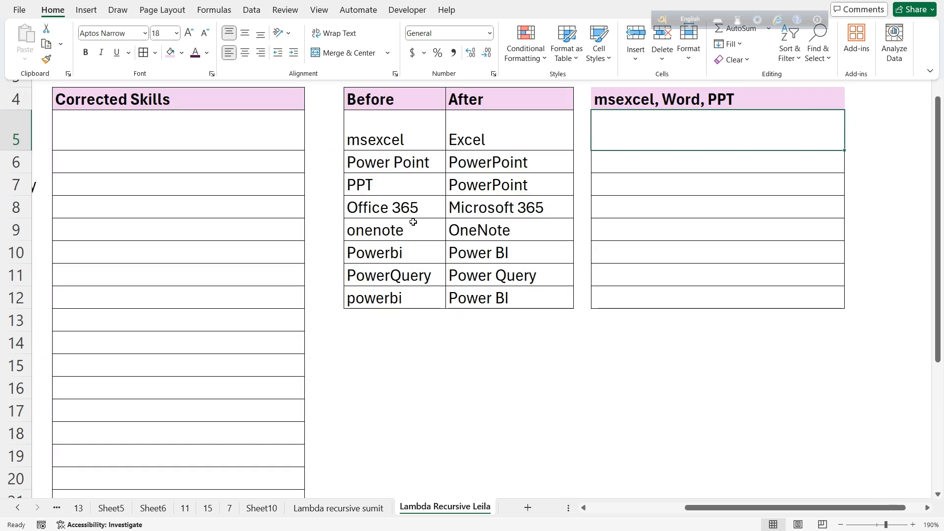
Step: Enter the formula =SUBSTITUTE(J4,G5,H5) in J5 to replace msexcel with Excel in the sample skills text
{"action": "scroll", "coordinate": [413, 341], "scroll_direction": "up", "scroll_amount": 1}
{"action": "left_click", "coordinate": [927, 507]}
{"action": "left_click", "coordinate": [927, 507]}
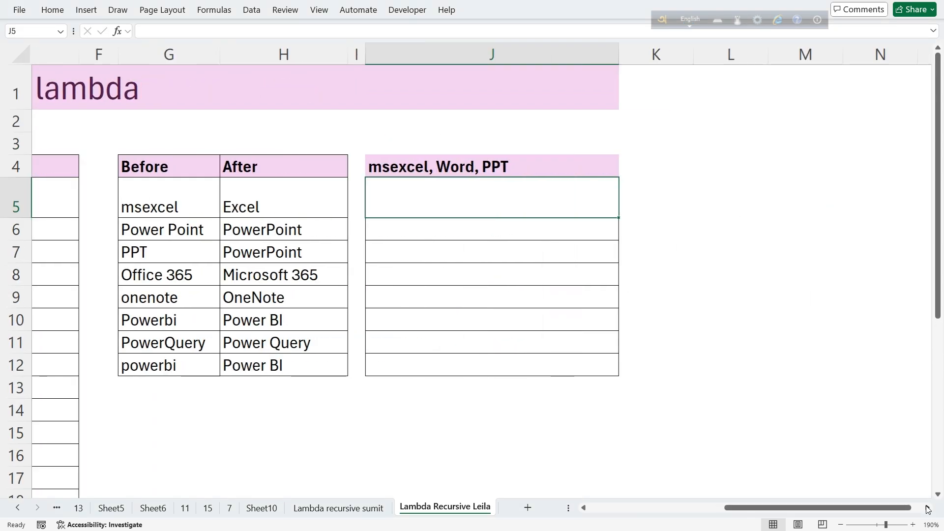
{"action": "left_click", "coordinate": [927, 507]}
{"action": "type", "text": "=Subs"}
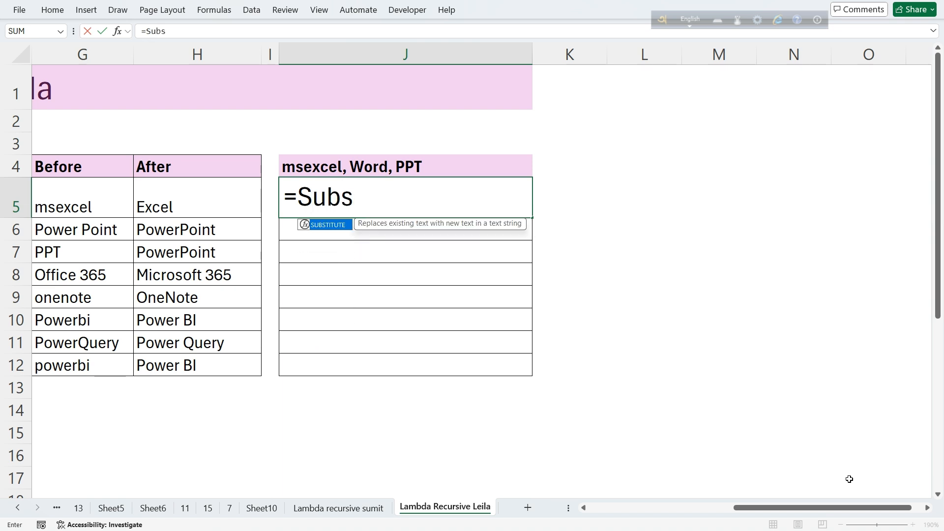
{"action": "key", "text": "Tab"}
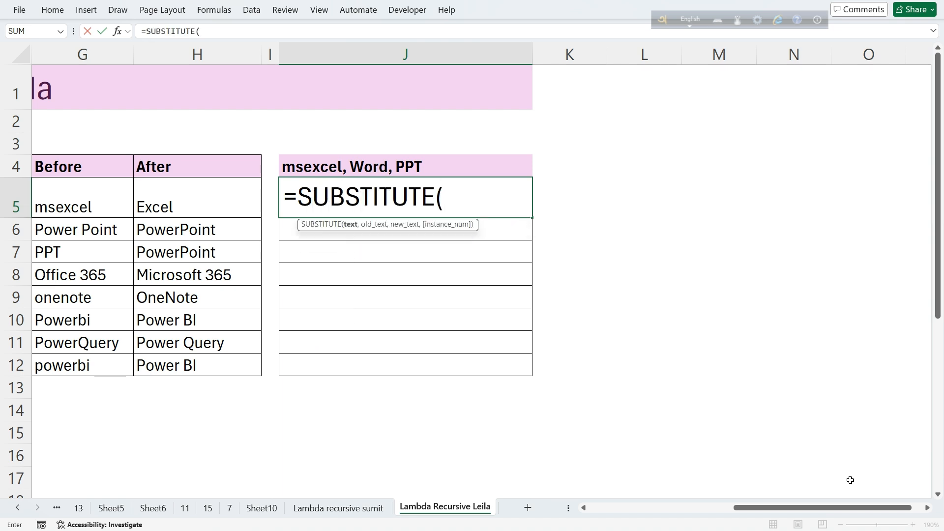
{"action": "left_click", "coordinate": [422, 167]}
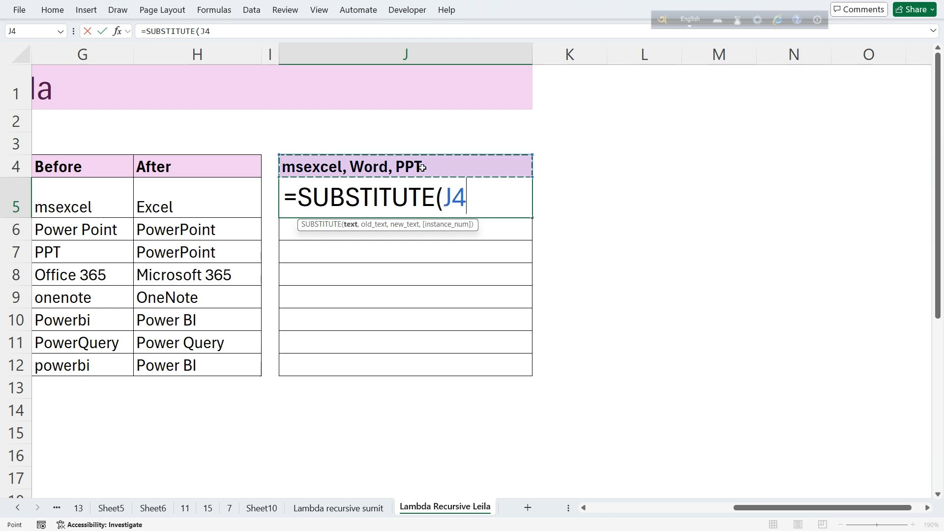
{"action": "type", "text": ","}
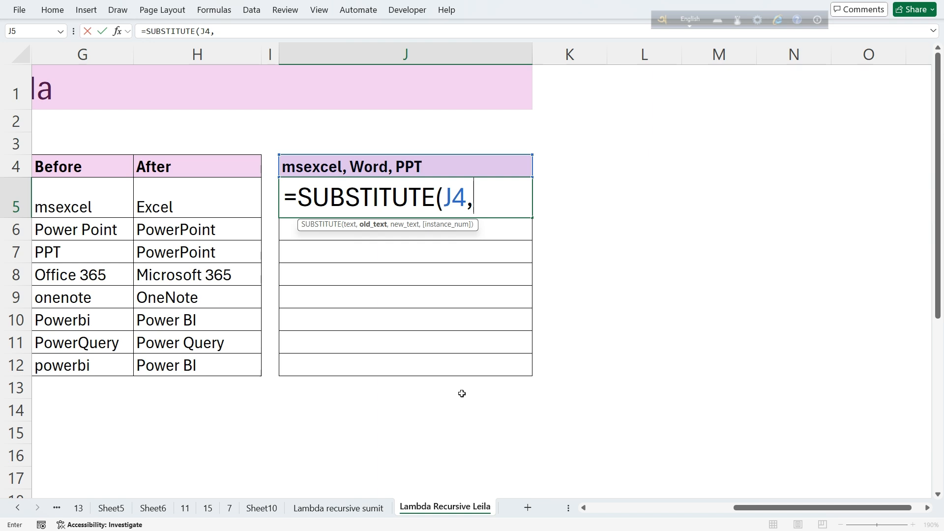
{"action": "left_click", "coordinate": [89, 207]}
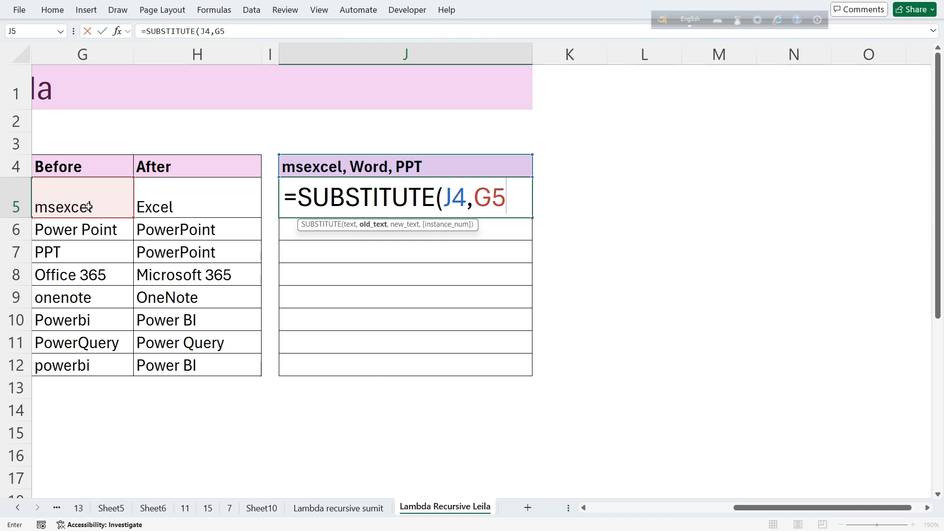
{"action": "type", "text": ","}
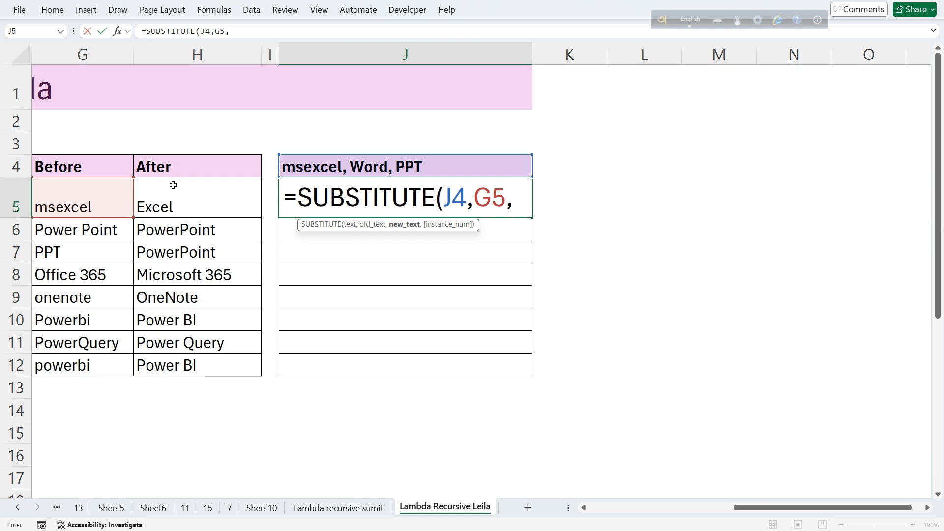
{"action": "type", "text": "H5)"}
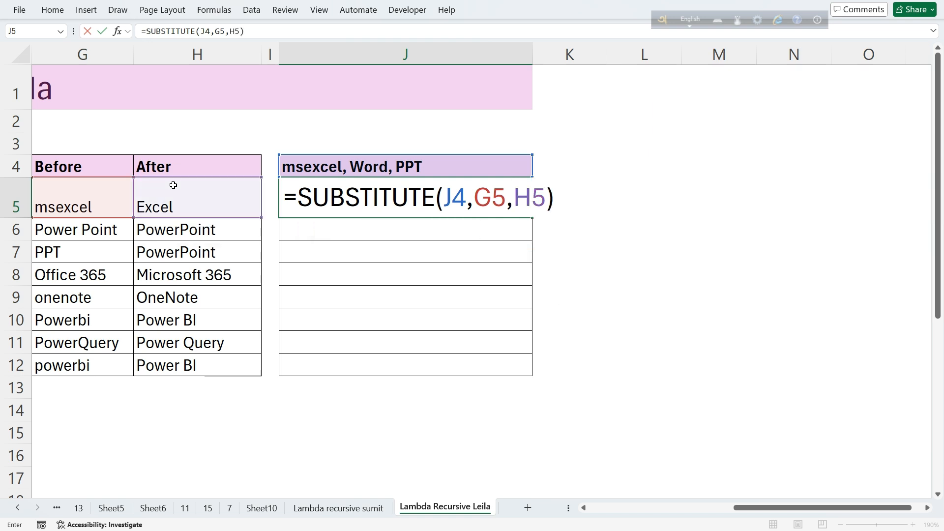
{"action": "key", "text": "Return"}
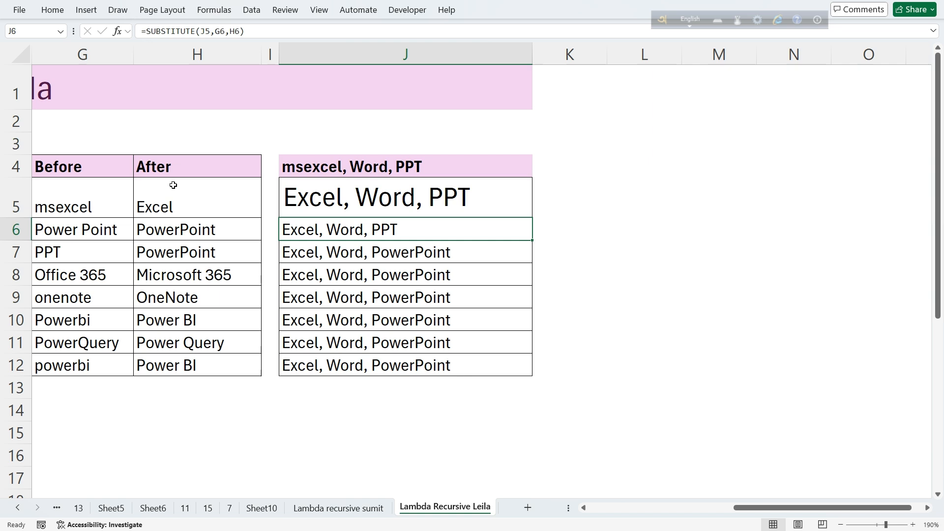
Step: Clear the formulas in J6:J12 and review cells G5, J4 and H5 that the formula in J5 refers to
{"action": "left_click_drag", "start_coordinate": [339, 231], "coordinate": [361, 365]}
{"action": "key", "text": "Delete"}
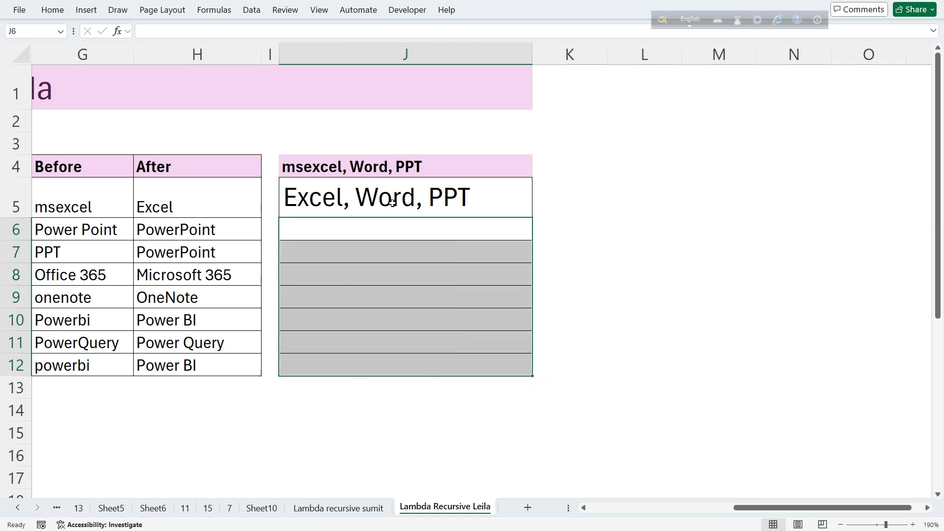
{"action": "left_click", "coordinate": [87, 206]}
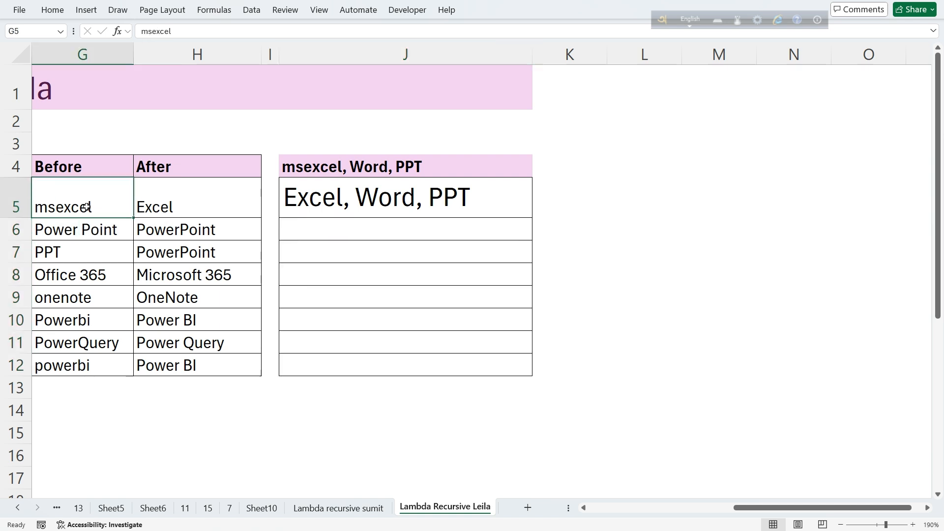
{"action": "left_click", "coordinate": [316, 169]}
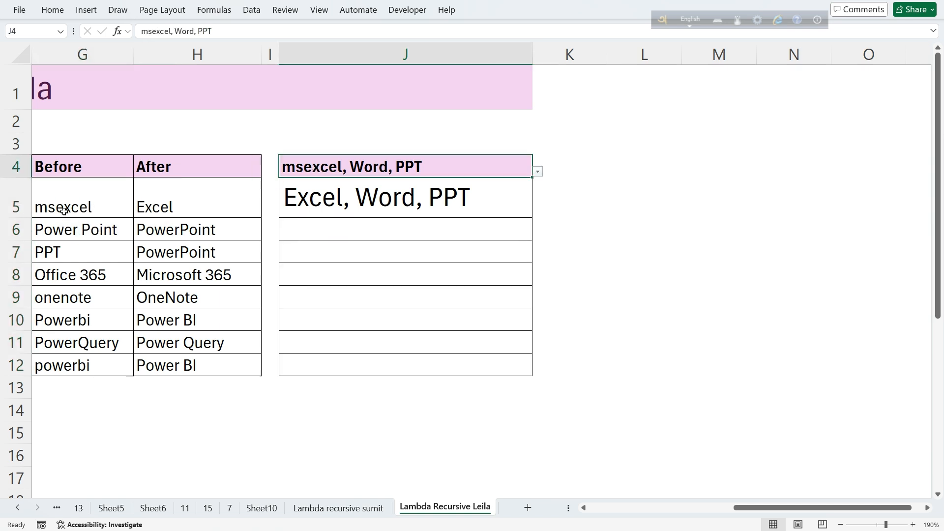
{"action": "left_click", "coordinate": [179, 213]}
Step: Reduce the font size of the result in J5 by three steps
{"action": "left_click", "coordinate": [351, 199]}
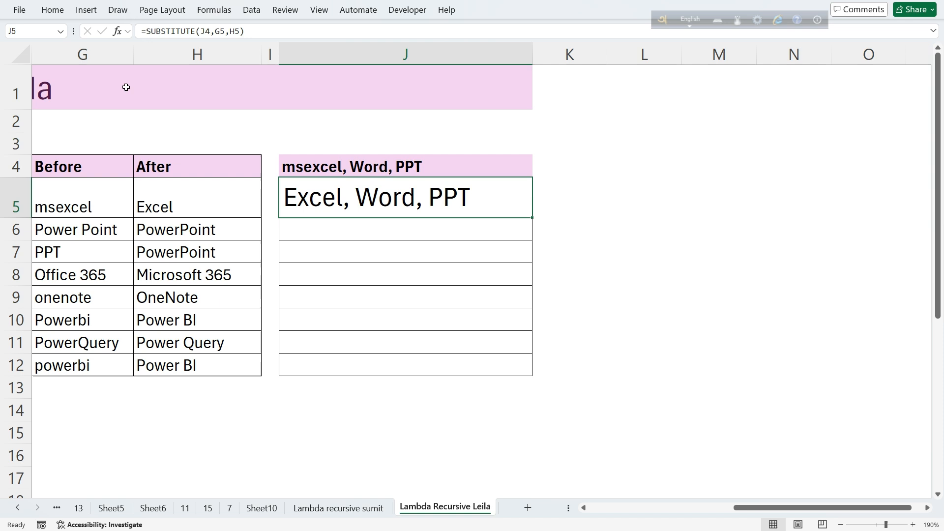
{"action": "left_click", "coordinate": [52, 9]}
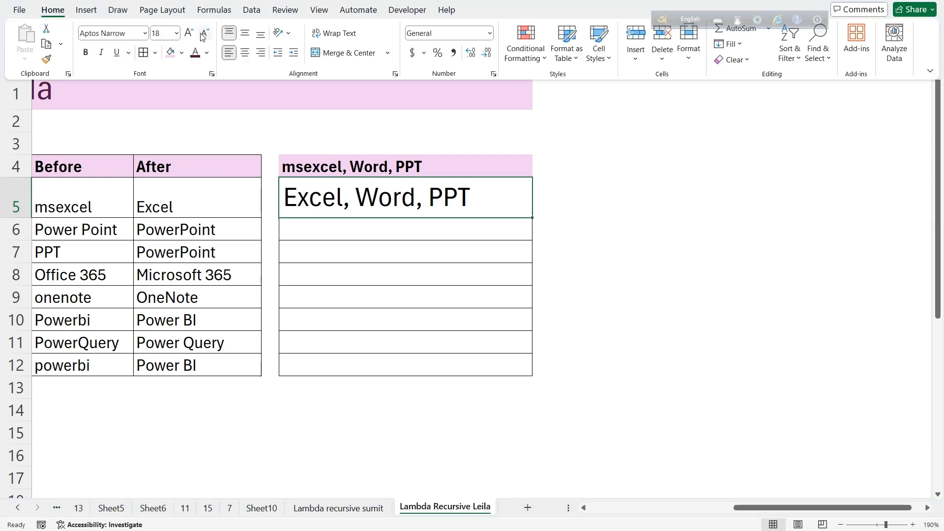
{"action": "left_click", "coordinate": [204, 33]}
{"action": "left_click", "coordinate": [204, 33]}
{"action": "left_click", "coordinate": [203, 33]}
{"action": "left_click", "coordinate": [524, 213]}
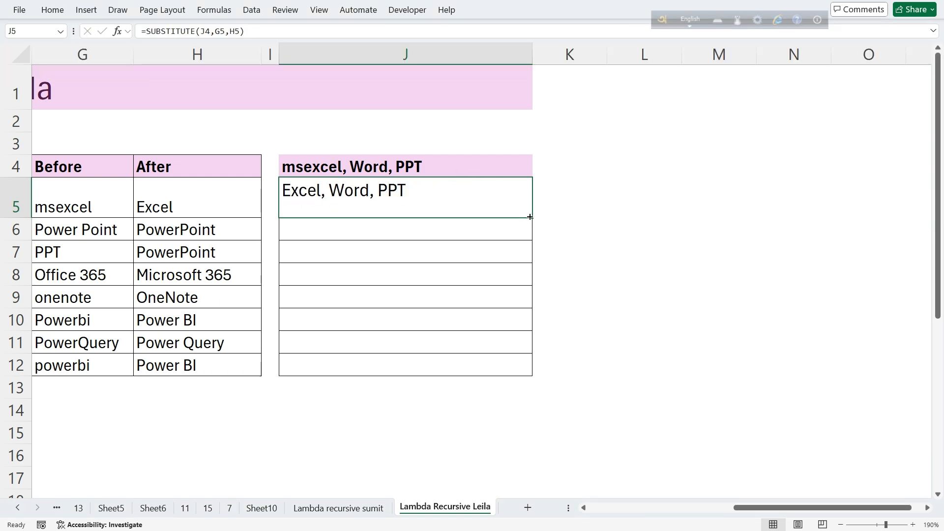
Step: Copy the SUBSTITUTE formula from J5 down to J6 and inspect its references J5, G6 and H6
{"action": "left_click_drag", "start_coordinate": [530, 217], "coordinate": [531, 240]}
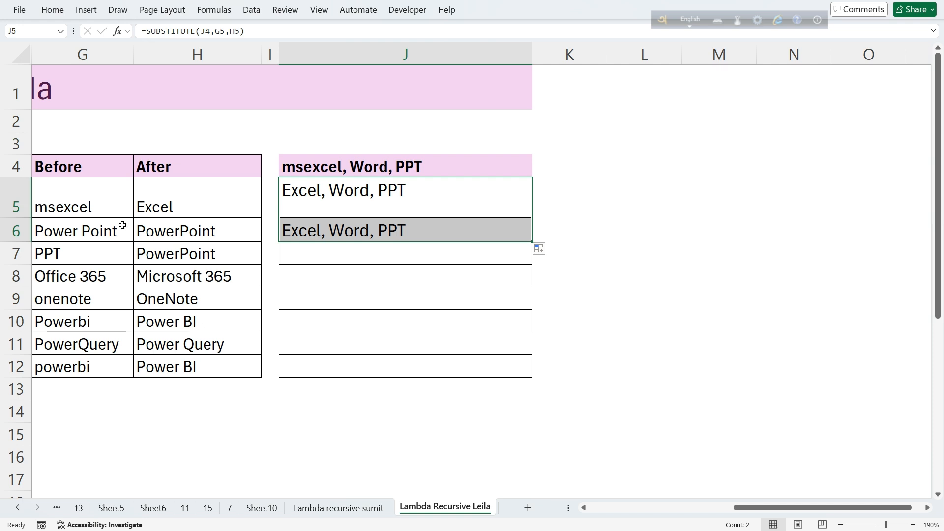
{"action": "left_click", "coordinate": [317, 197]}
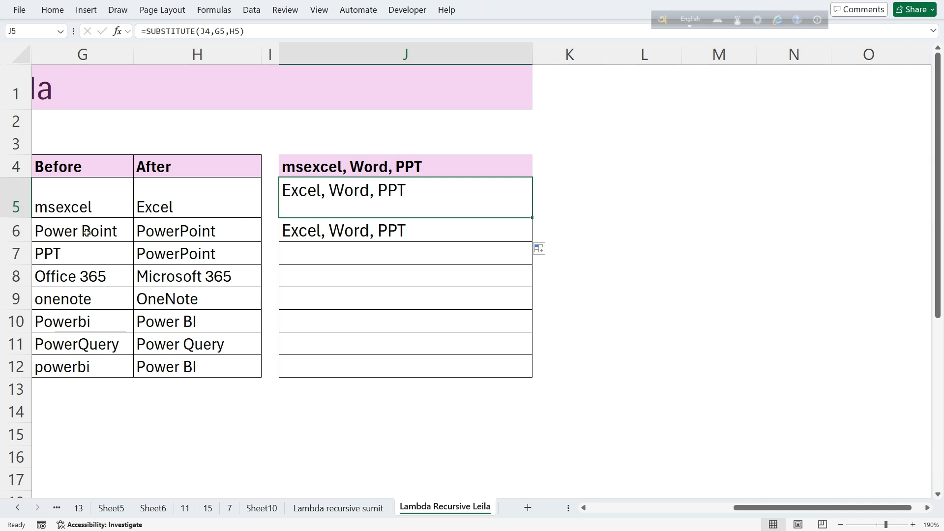
{"action": "double_click", "coordinate": [341, 230]}
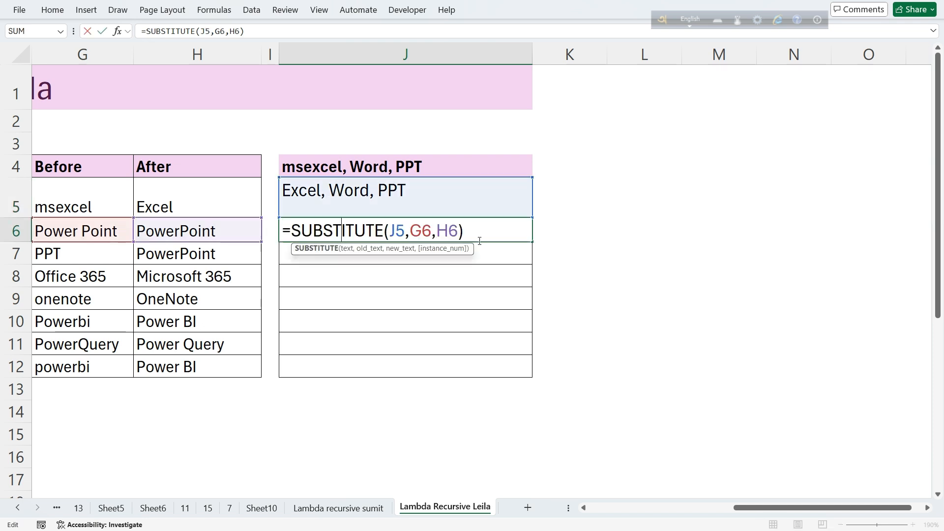
{"action": "key", "text": "Return"}
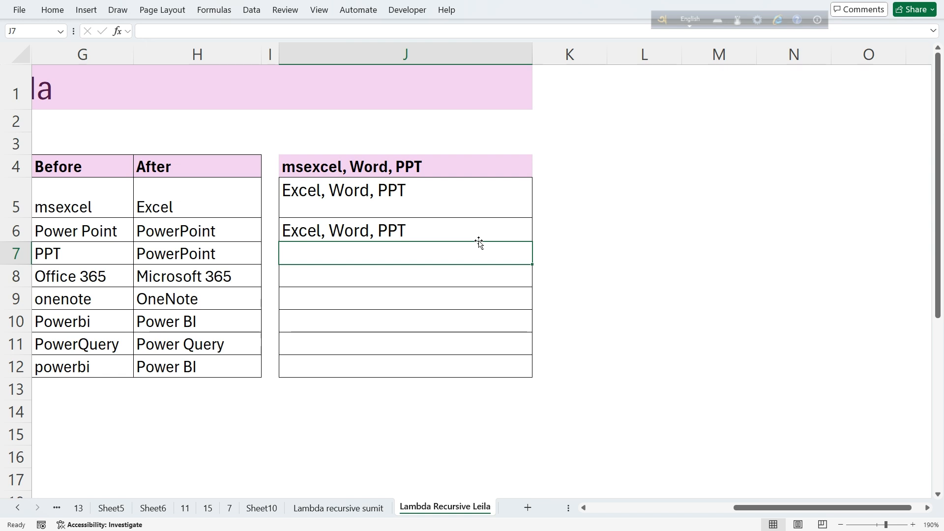
Step: Fill the formula from J6 down into J7 and inspect its references J6, G7 and H7
{"action": "key", "text": "ctrl+d"}
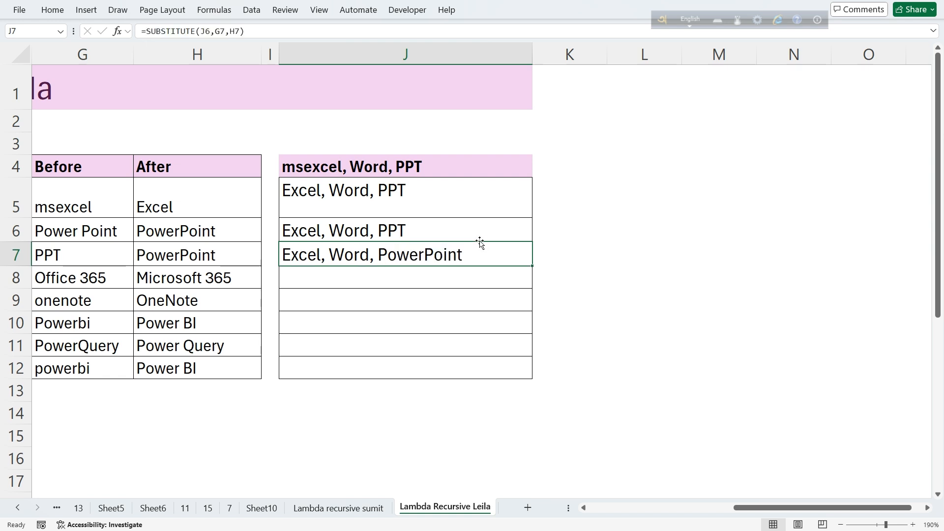
{"action": "double_click", "coordinate": [426, 258]}
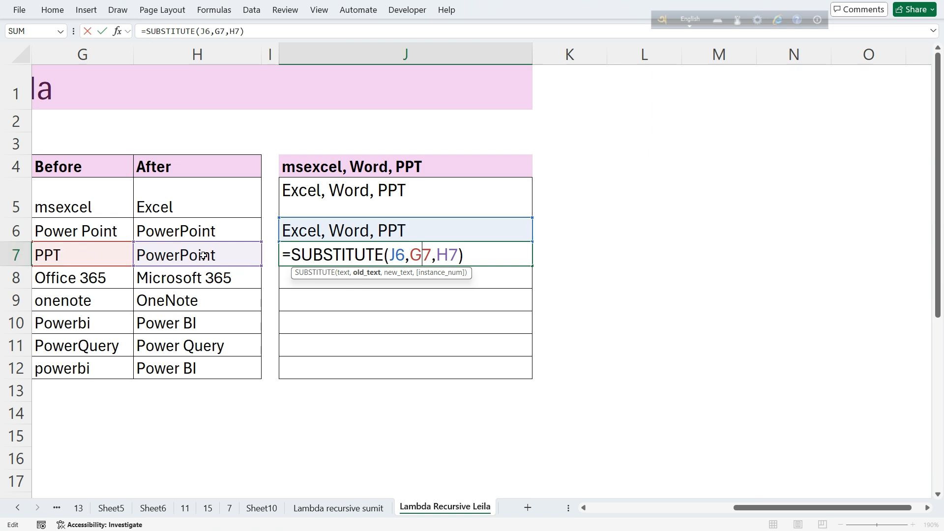
{"action": "key", "text": "Return"}
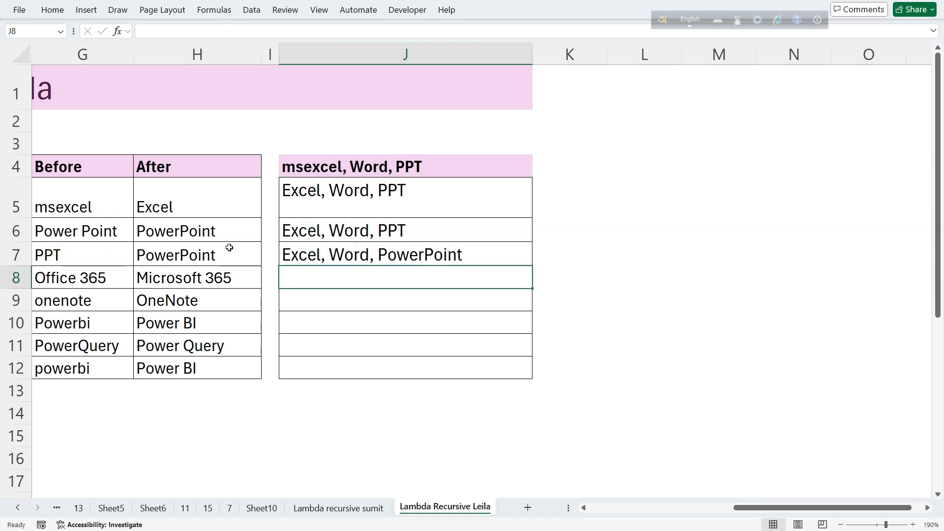
Step: Extend the SUBSTITUTE formula from J7 down through J12 to cover the rest of the Before and After table
{"action": "left_click", "coordinate": [375, 195]}
{"action": "left_click", "coordinate": [339, 255]}
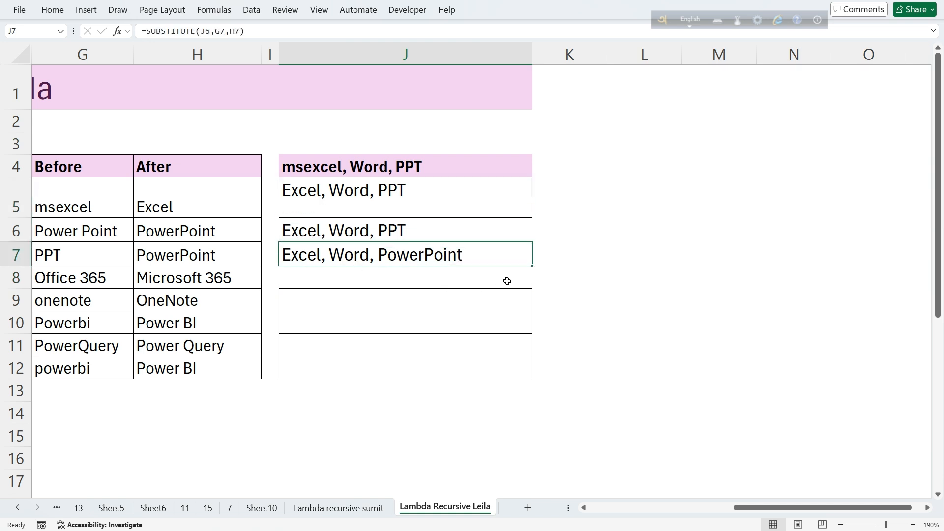
{"action": "left_click_drag", "start_coordinate": [532, 265], "coordinate": [527, 369]}
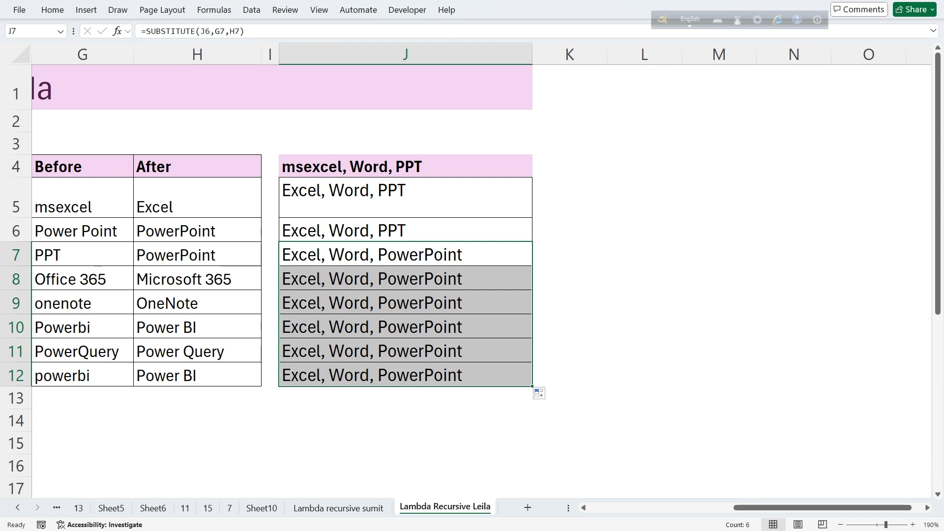
Step: Examine the skills entry in row 11 alongside its empty Corrected Skills cell E11
{"action": "left_click_drag", "start_coordinate": [811, 512], "coordinate": [665, 513]}
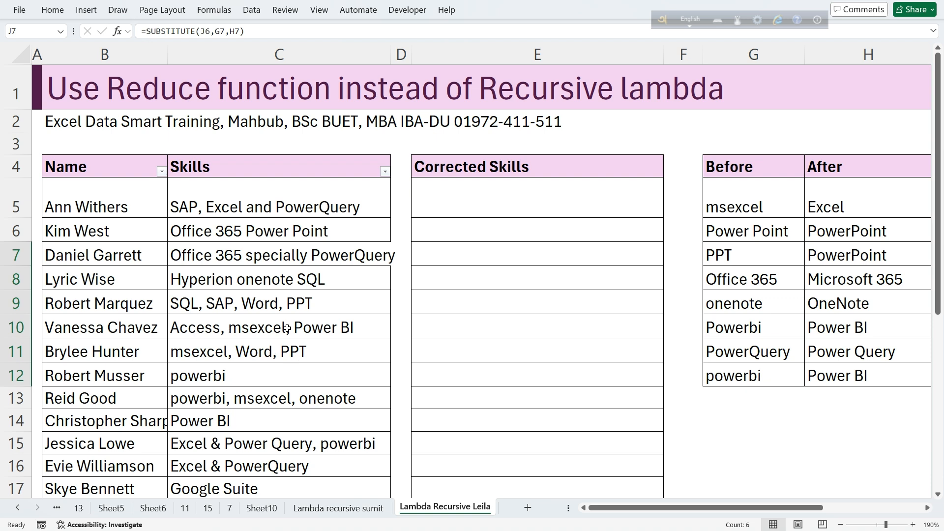
{"action": "scroll", "coordinate": [288, 327], "scroll_direction": "down", "scroll_amount": 1}
{"action": "scroll", "coordinate": [280, 333], "scroll_direction": "up", "scroll_amount": 1}
{"action": "left_click_drag", "start_coordinate": [104, 351], "coordinate": [480, 355]}
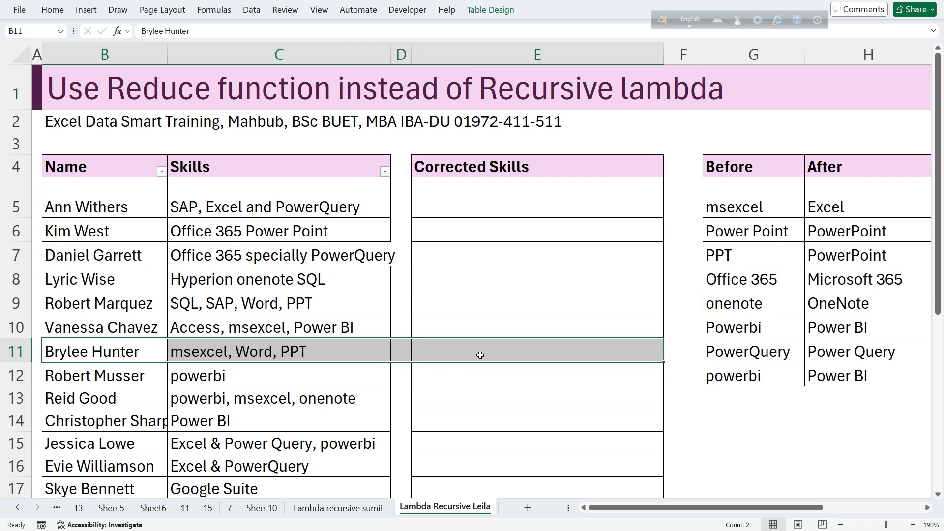
{"action": "left_click", "coordinate": [480, 355]}
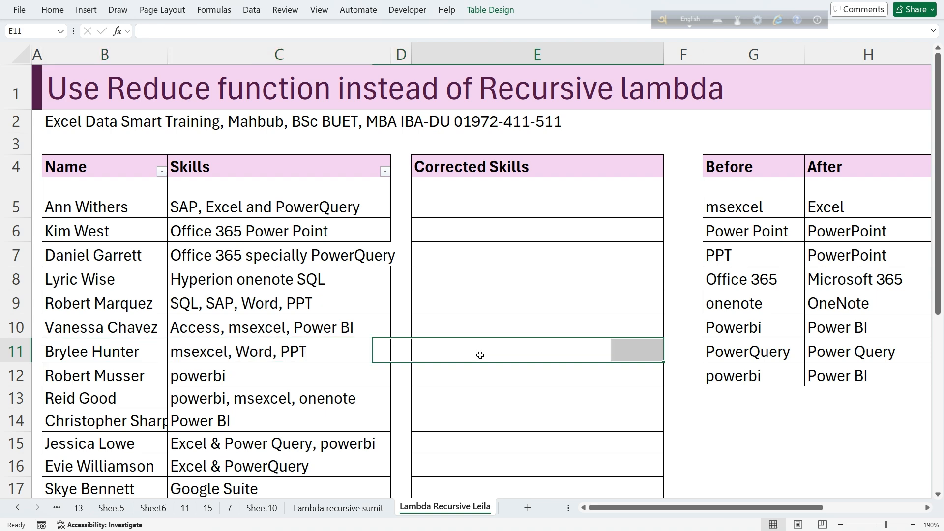
Step: Trace the successive SUBSTITUTE formulas in J5:J8 and compare them with the Before values in G5:G12
{"action": "left_click_drag", "start_coordinate": [627, 511], "coordinate": [726, 511]}
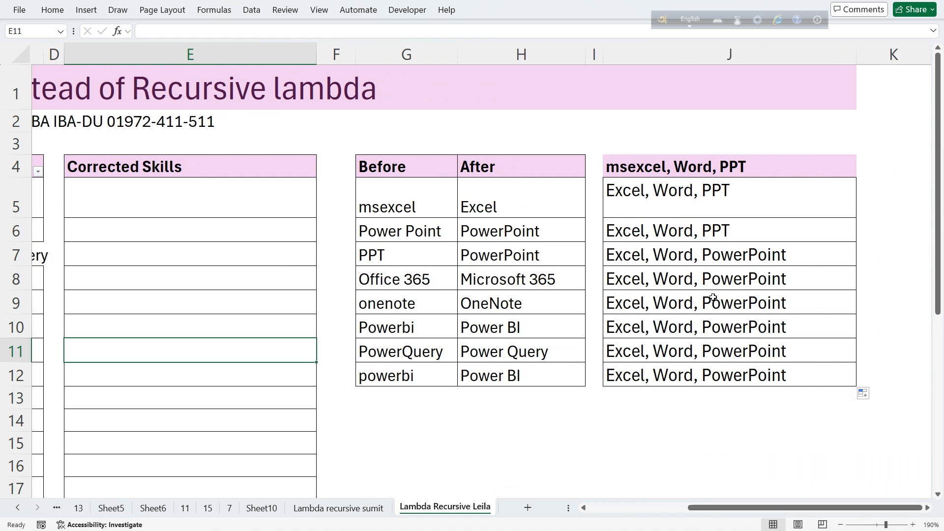
{"action": "left_click", "coordinate": [713, 199]}
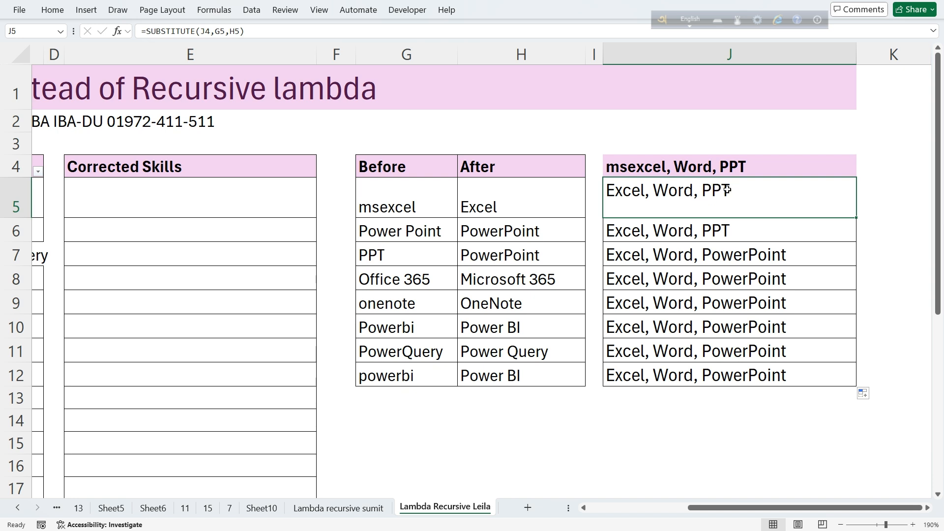
{"action": "left_click", "coordinate": [726, 229]}
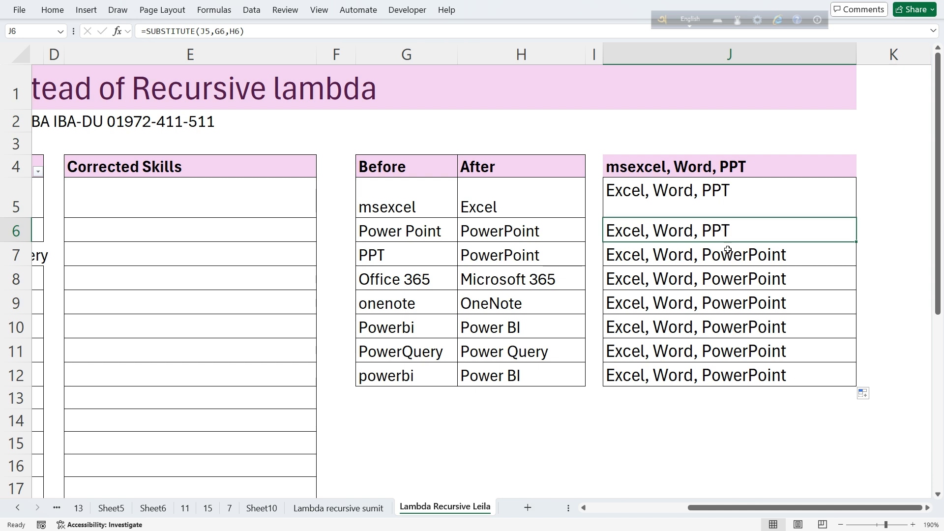
{"action": "left_click", "coordinate": [726, 253]}
{"action": "left_click", "coordinate": [720, 280]}
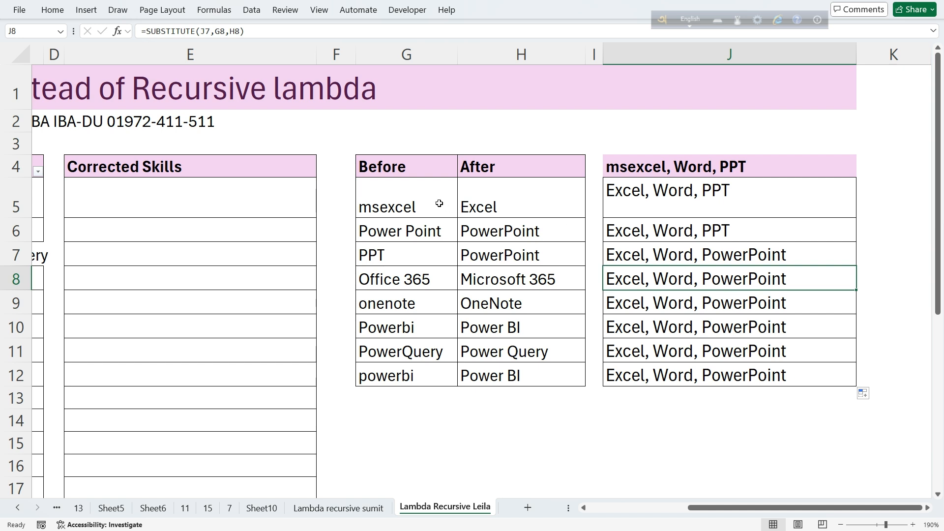
{"action": "left_click_drag", "start_coordinate": [423, 195], "coordinate": [413, 371]}
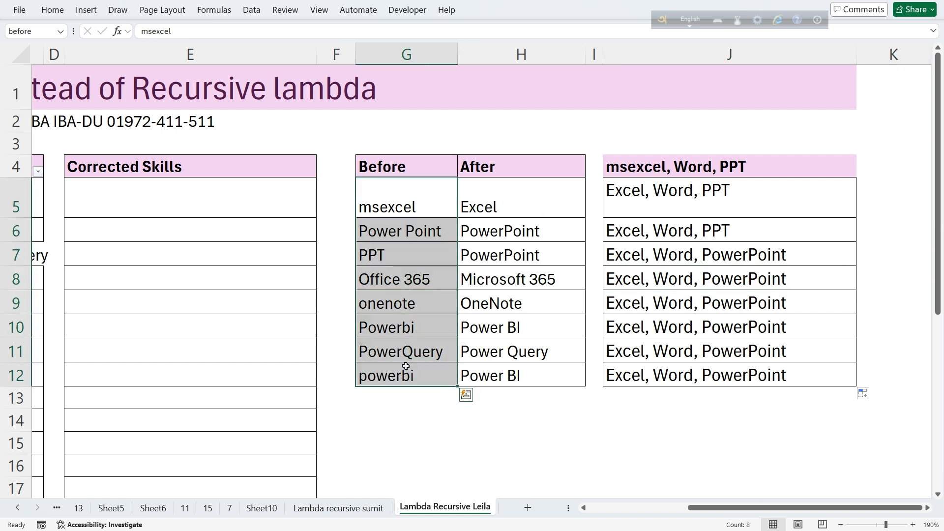
{"action": "left_click", "coordinate": [392, 188]}
{"action": "left_click", "coordinate": [398, 235]}
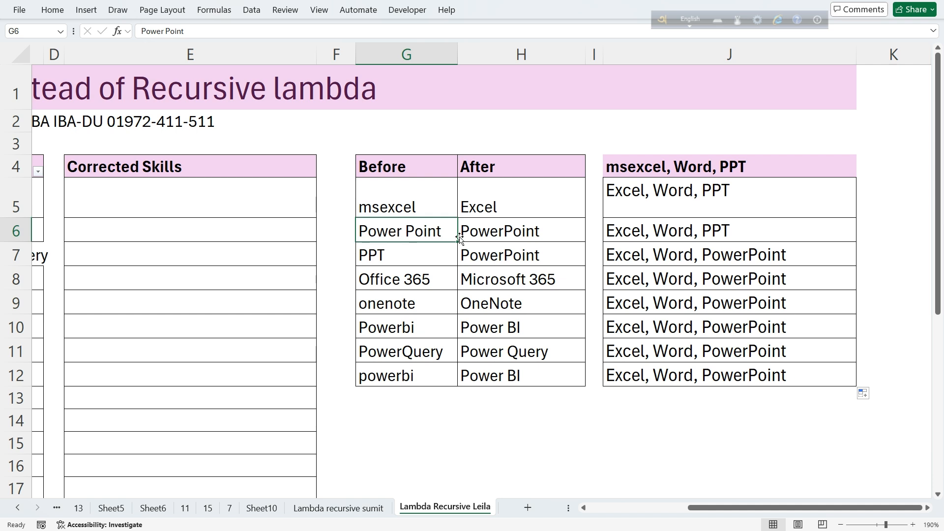
Step: Review the chained SUBSTITUTE formulas in J5:J7 against the PPT to PowerPoint replacement pair in G7:H7
{"action": "left_click", "coordinate": [703, 195]}
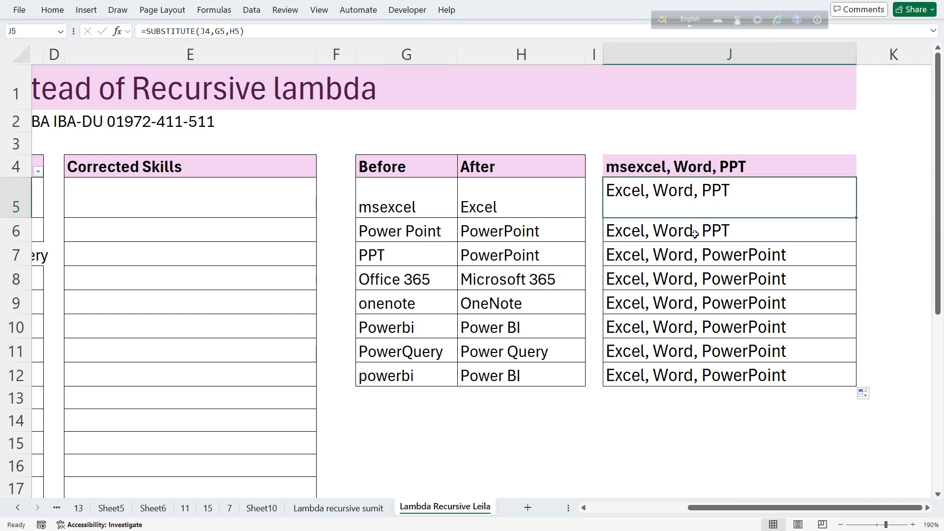
{"action": "left_click", "coordinate": [697, 232]}
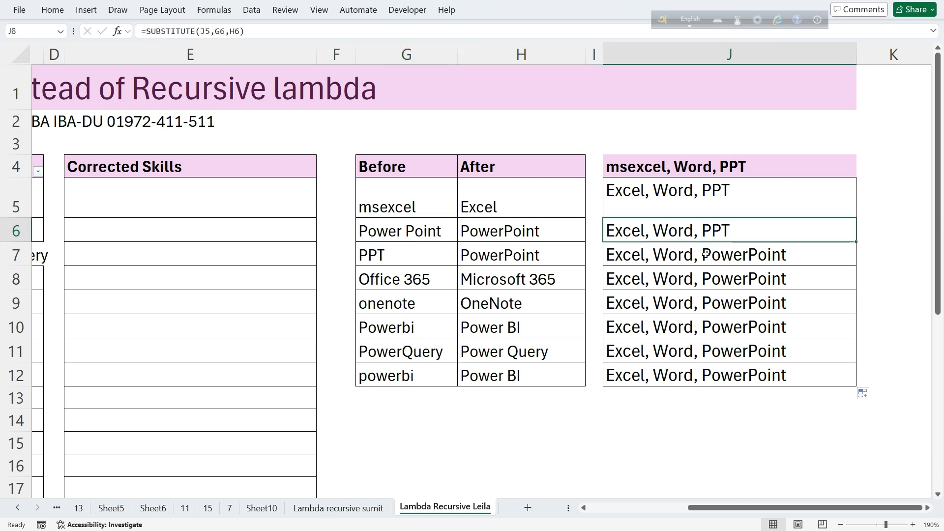
{"action": "left_click", "coordinate": [706, 253]}
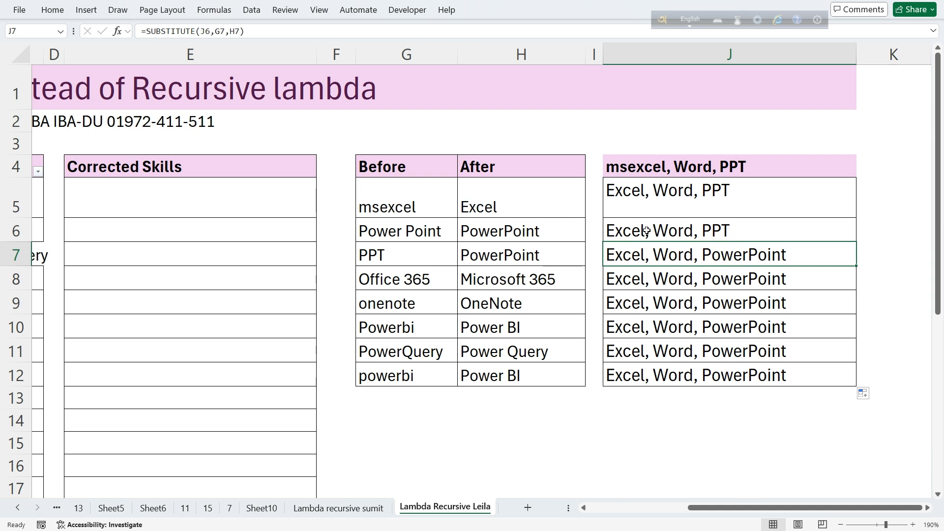
{"action": "left_click", "coordinate": [414, 260]}
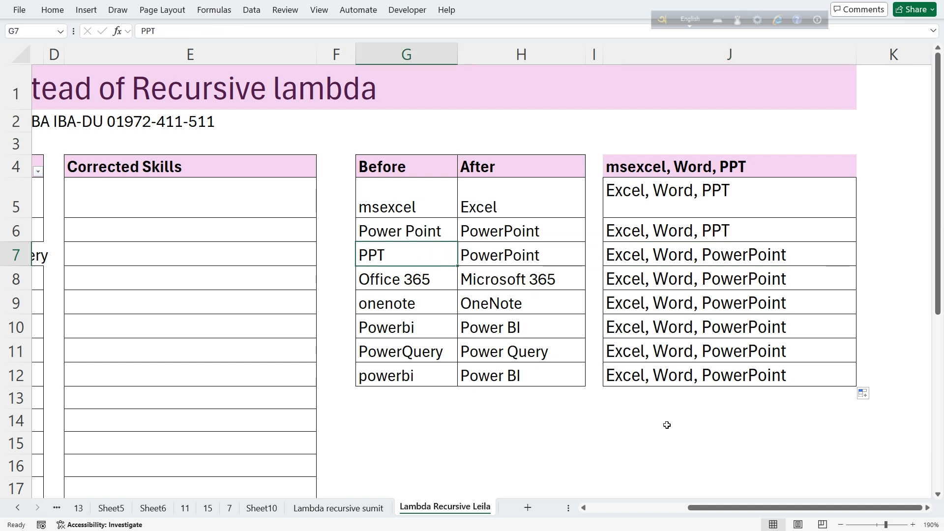
{"action": "left_click", "coordinate": [509, 255]}
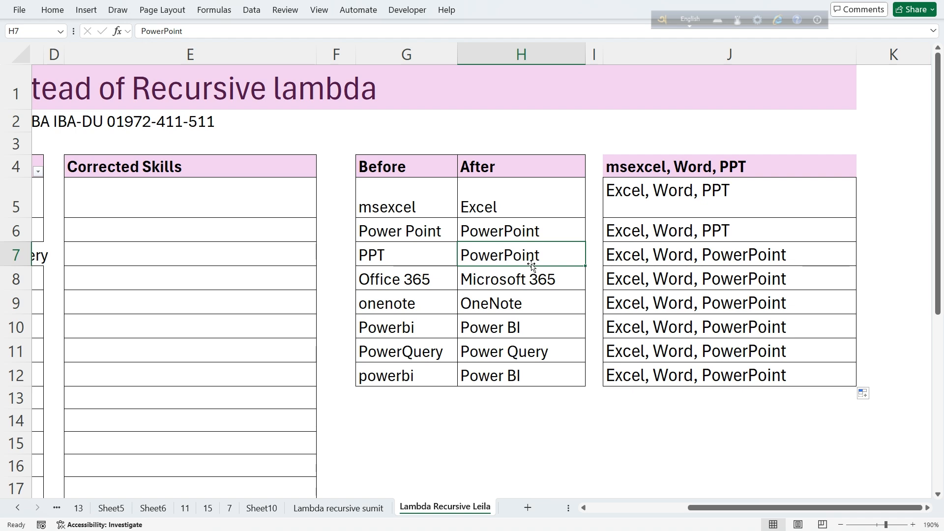
Step: Begin a REDUCE formula in Corrected Skills cell E5 with skills as the initial value and before as the array
{"action": "left_click_drag", "start_coordinate": [787, 508], "coordinate": [687, 507]}
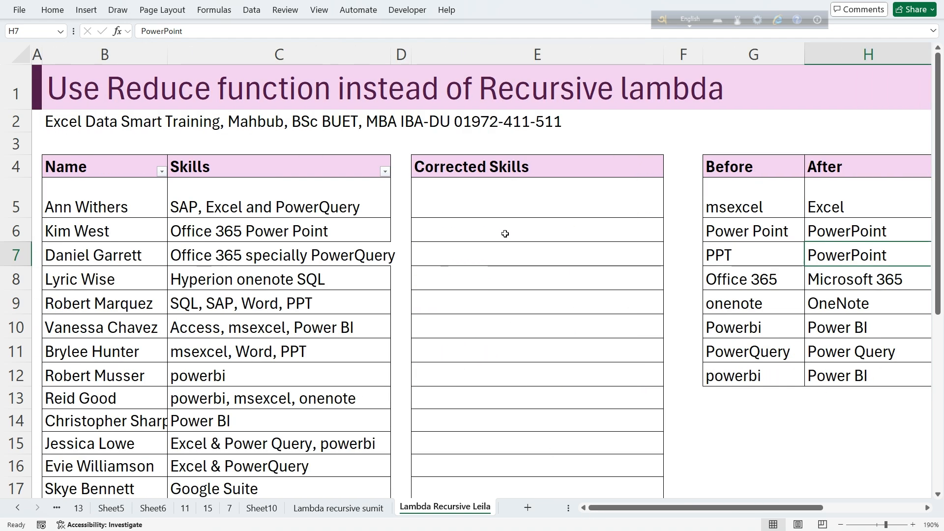
{"action": "left_click", "coordinate": [480, 206]}
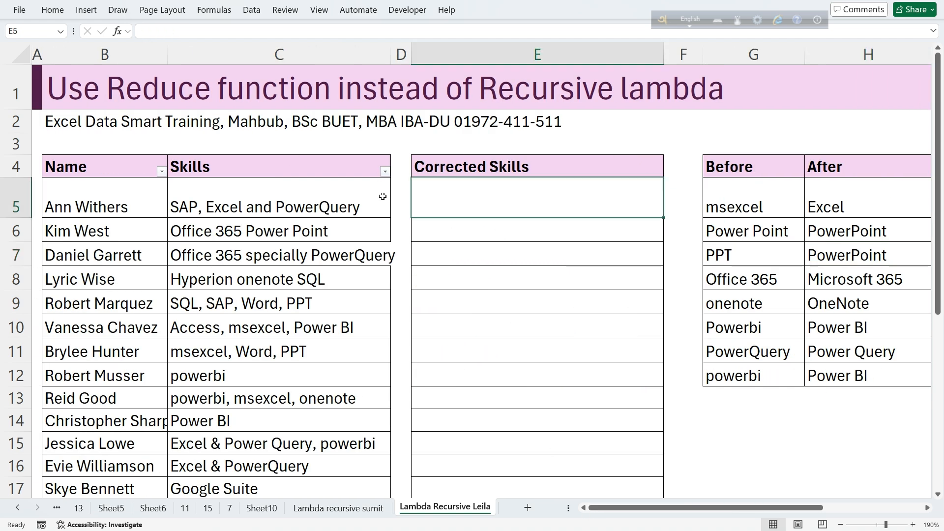
{"action": "type", "text": "="}
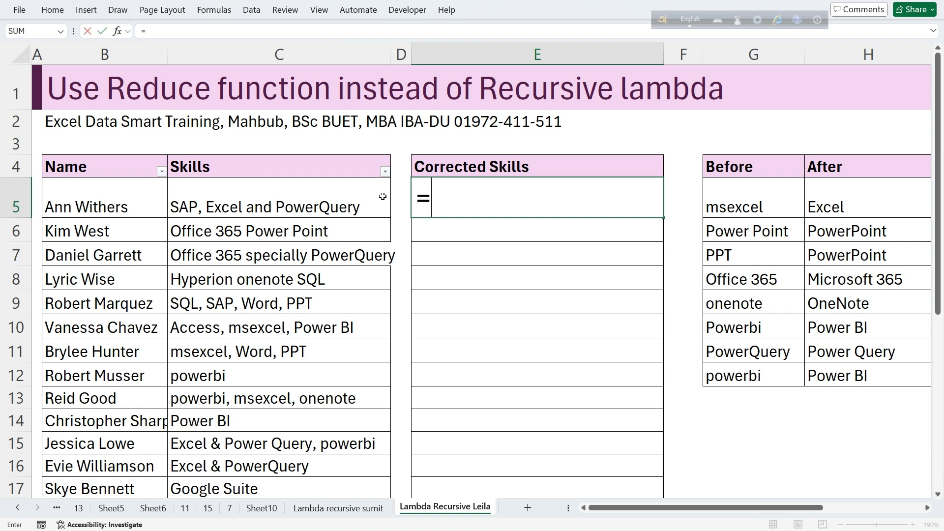
{"action": "type", "text": "Re"}
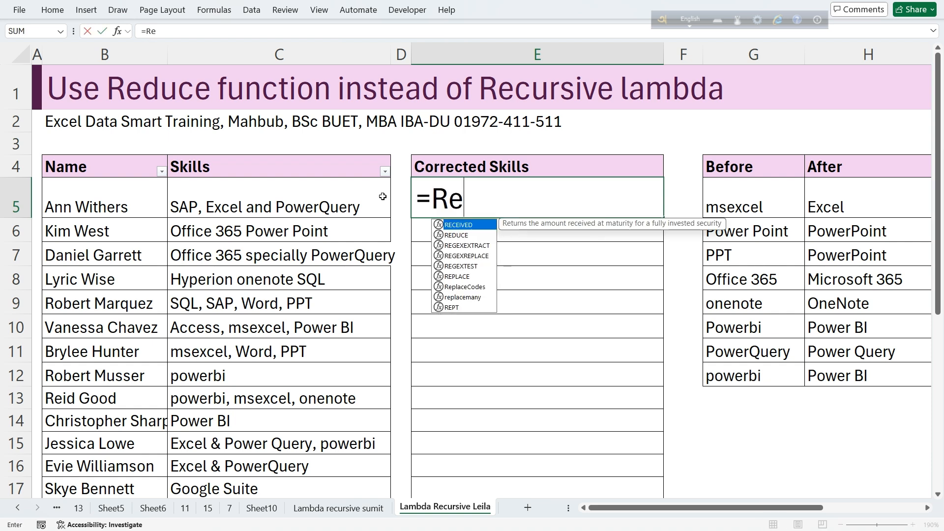
{"action": "type", "text": "d"}
{"action": "key", "text": "Tab"}
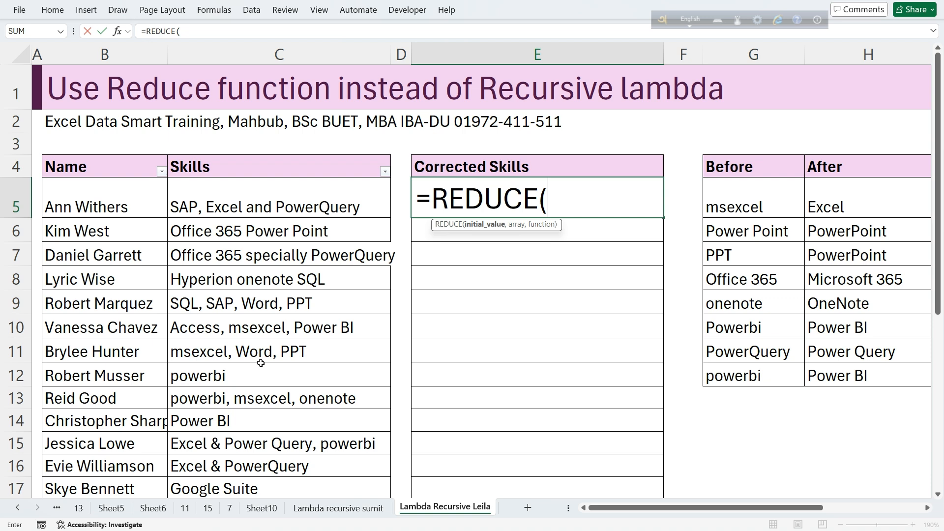
{"action": "type", "text": "skill"}
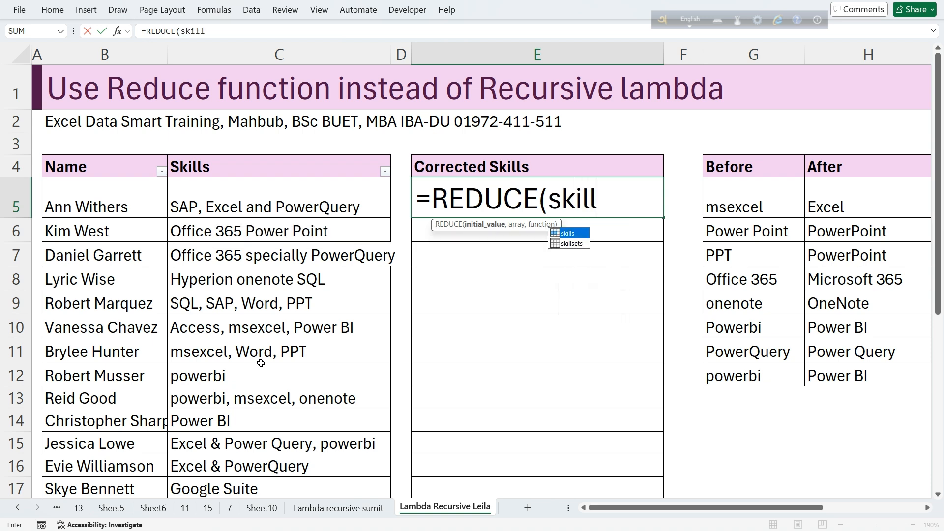
{"action": "key", "text": "Tab"}
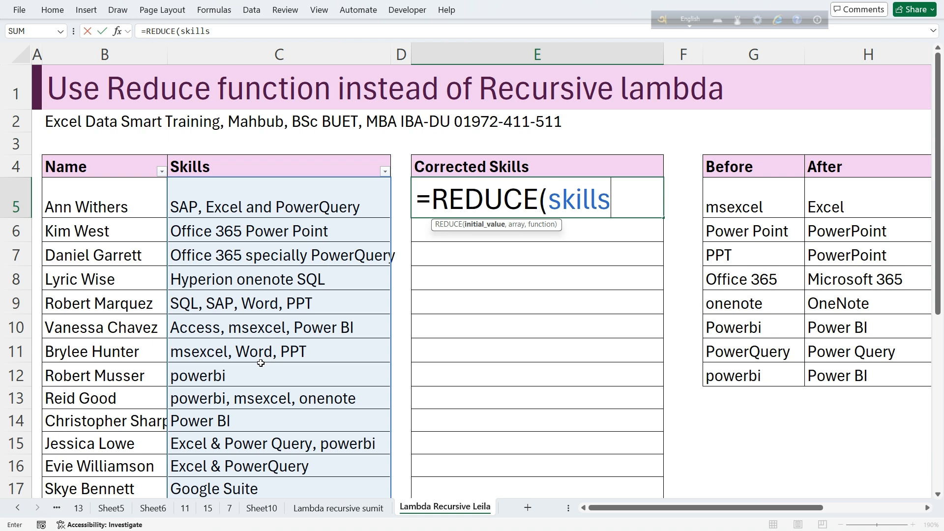
{"action": "type", "text": ","}
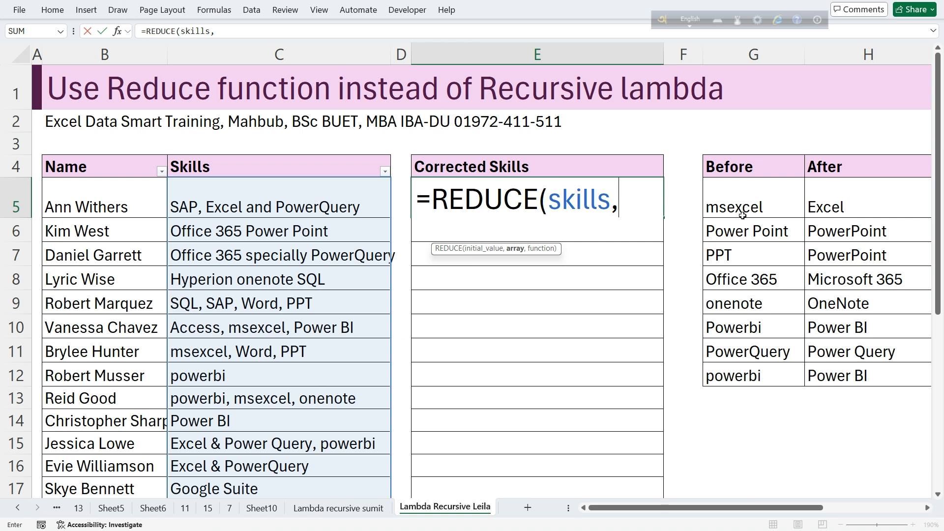
{"action": "type", "text": "before"}
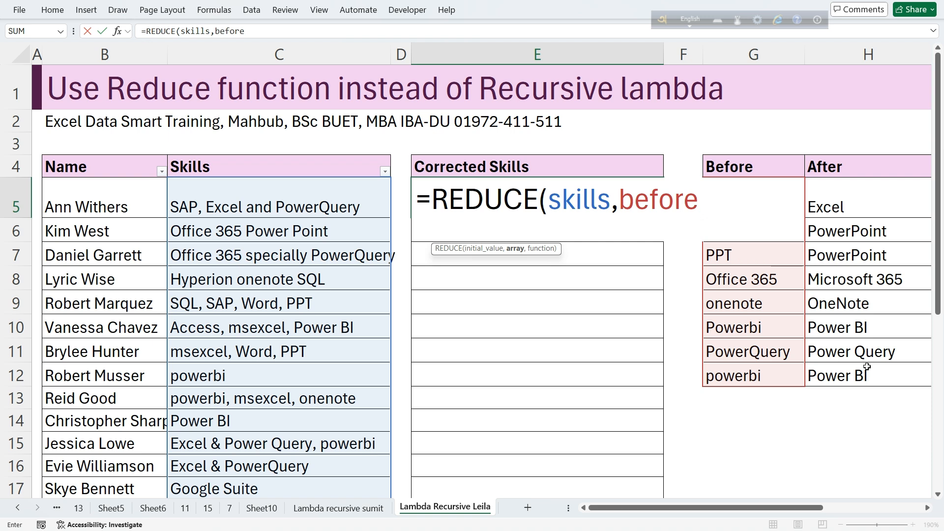
Step: Add a LAMBDA as the REDUCE function argument in E5, with the parameters a and v
{"action": "type", "text": ","}
{"action": "type", "text": "Lambda"}
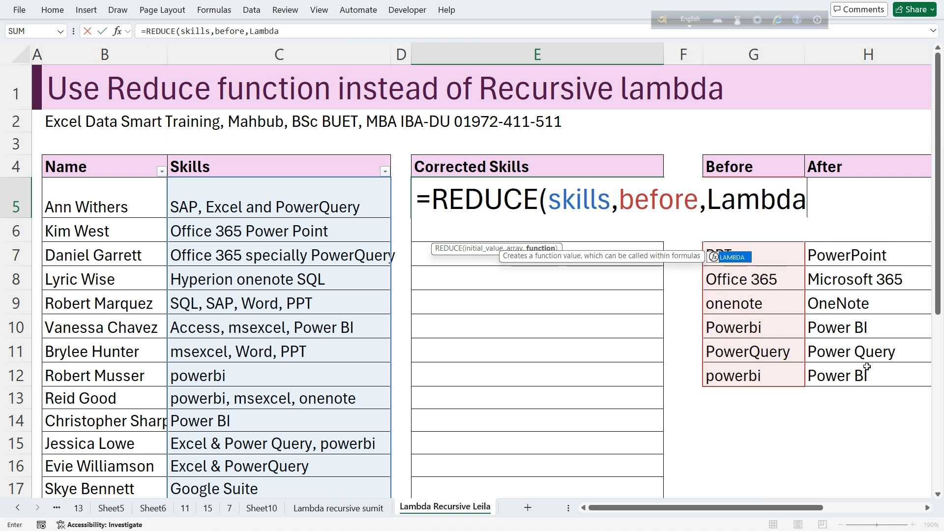
{"action": "key", "text": "Tab"}
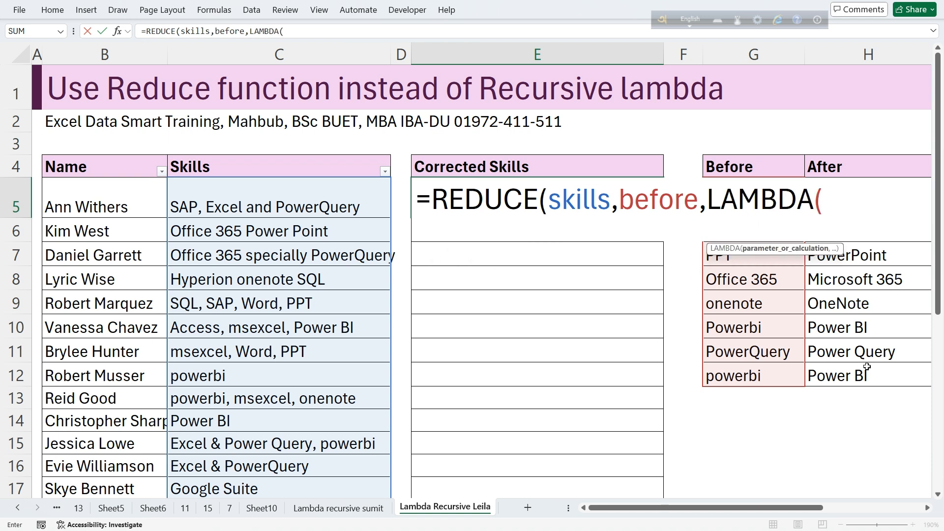
{"action": "type", "text": "a"}
{"action": "left_click_drag", "start_coordinate": [784, 508], "coordinate": [871, 508]}
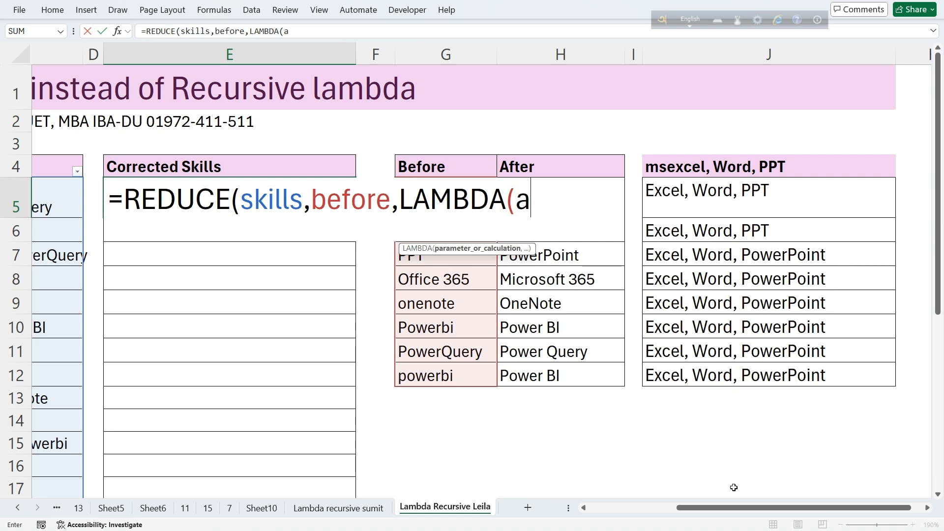
{"action": "left_click_drag", "start_coordinate": [750, 508], "coordinate": [645, 511]}
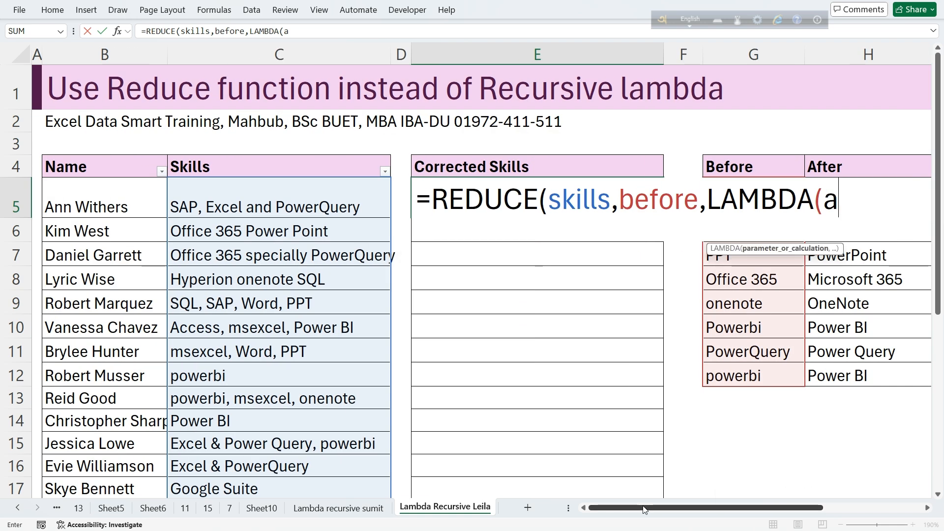
{"action": "type", "text": ","}
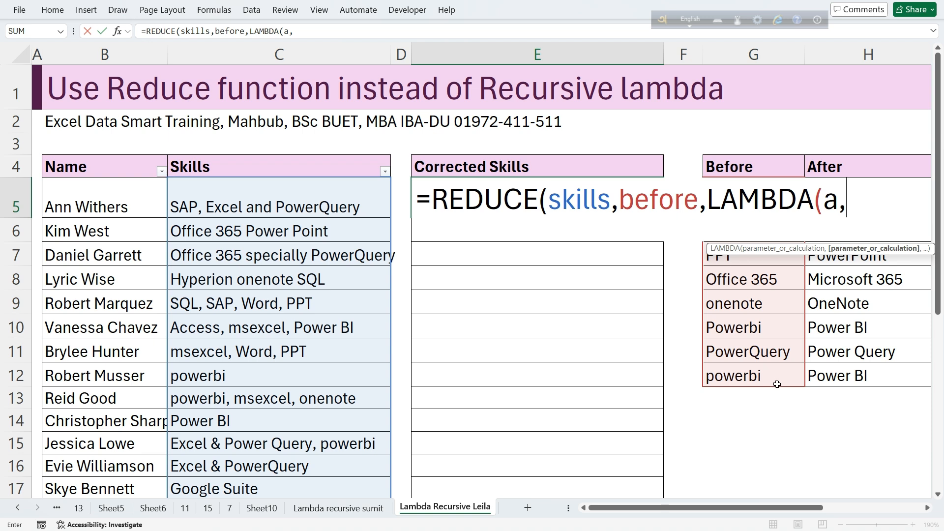
{"action": "type", "text": "v"}
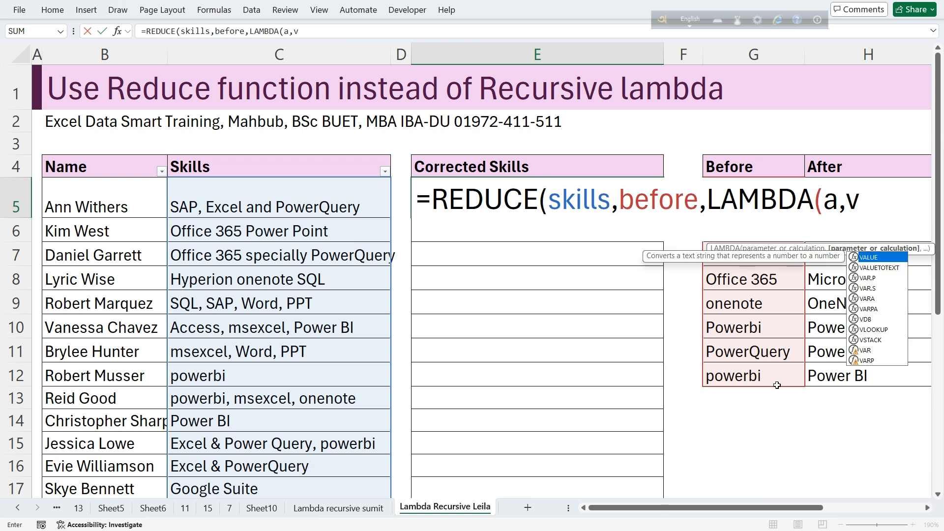
{"action": "type", "text": ","}
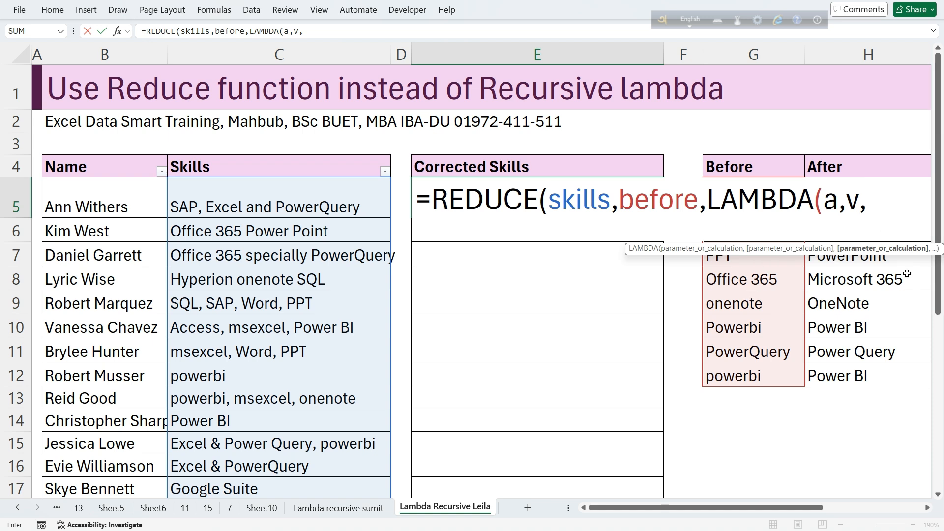
Step: Add SUBSTITUTE as the LAMBDA's calculation, with a as the text and v as the old text
{"action": "type", "text": "Subs"}
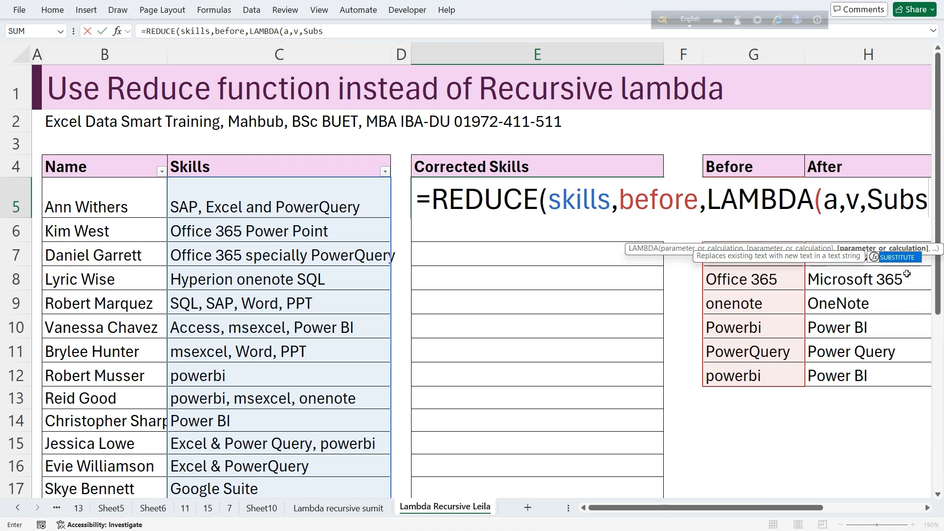
{"action": "key", "text": "Tab"}
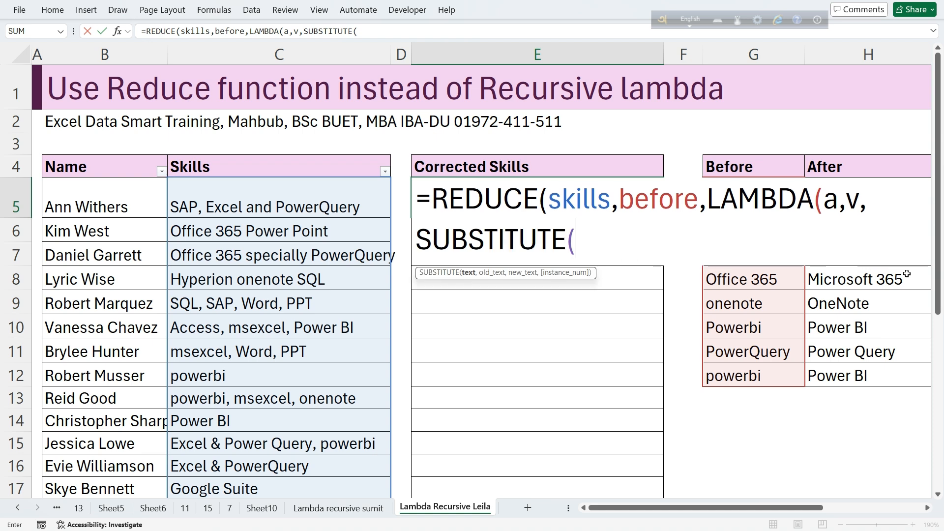
{"action": "type", "text": "a"}
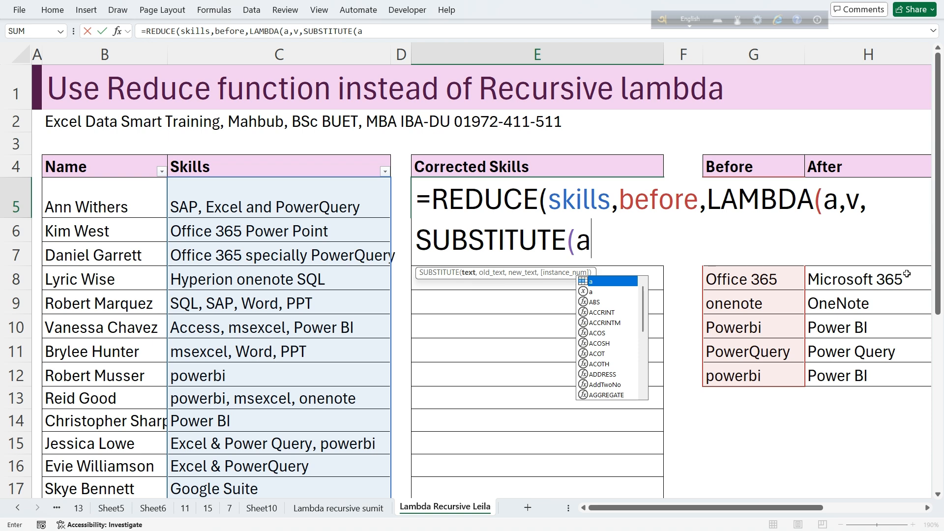
{"action": "type", "text": ","}
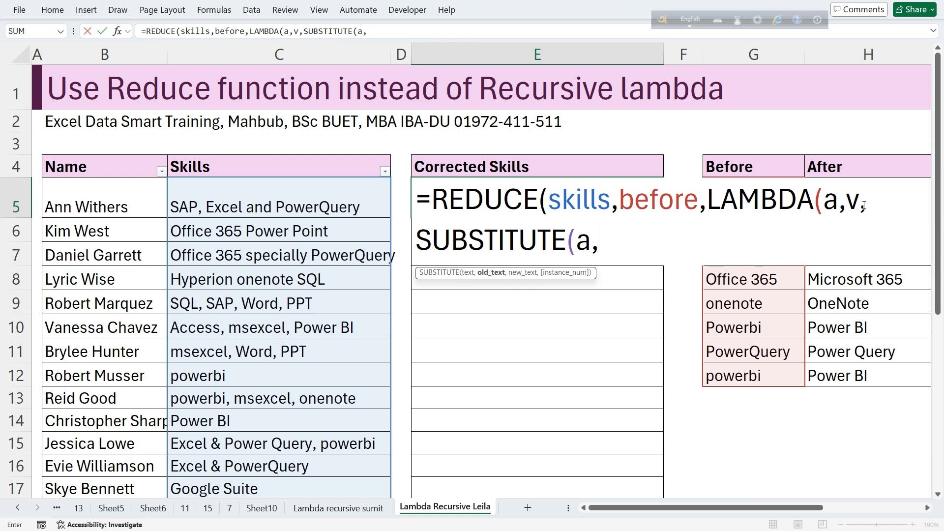
{"action": "type", "text": "v"}
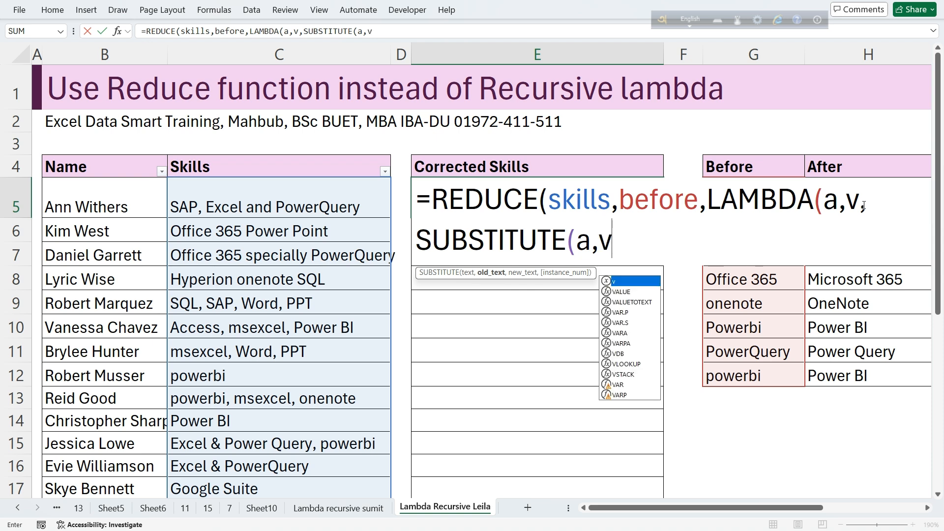
{"action": "type", "text": ","}
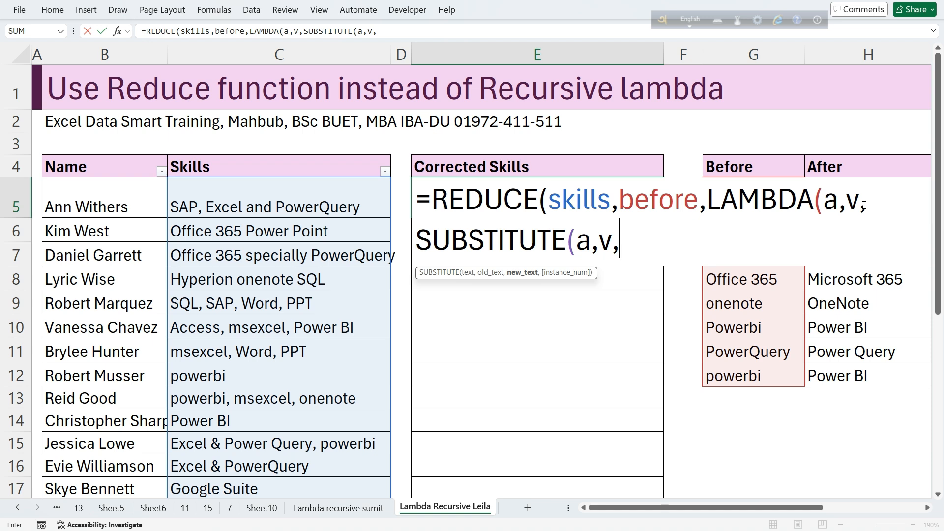
Step: Supply OFFSET(v,0,1) as SUBSTITUTE's new text, close all the parentheses and enter the E5 formula
{"action": "type", "text": "OFFSET("}
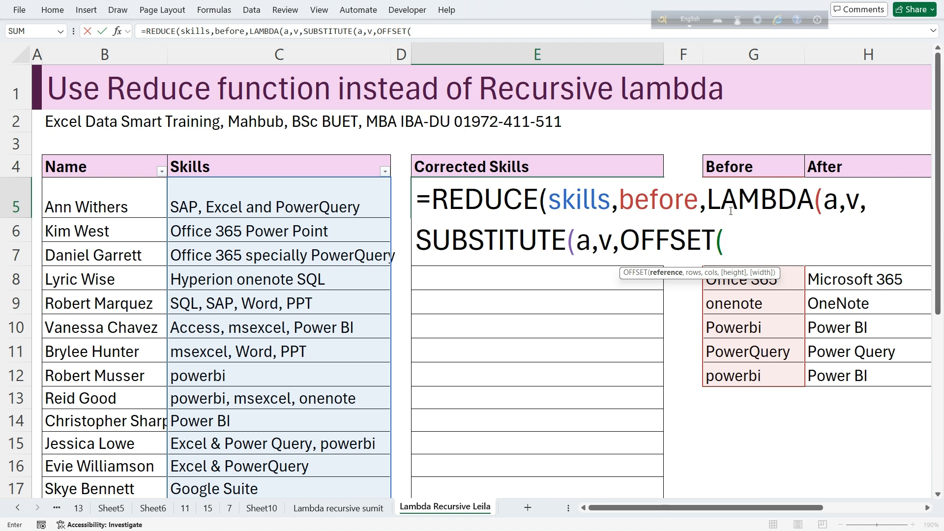
{"action": "type", "text": "v"}
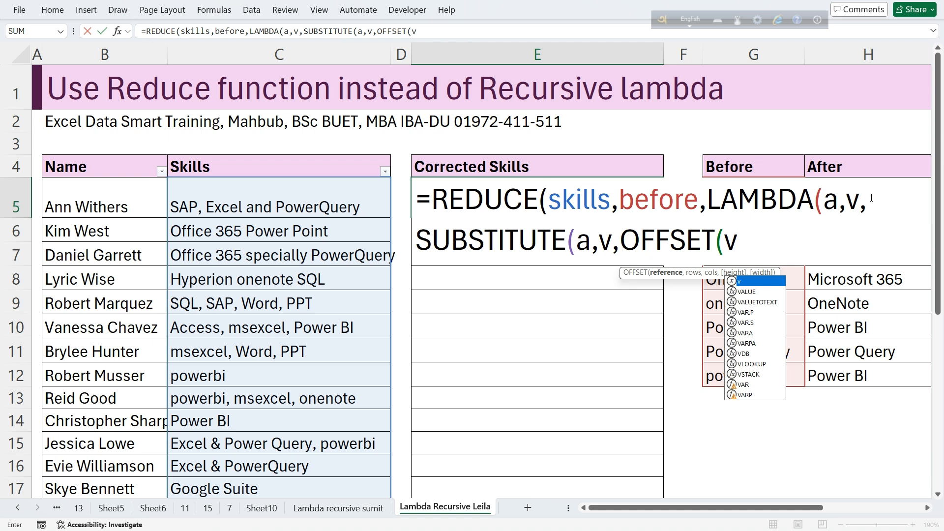
{"action": "type", "text": ","}
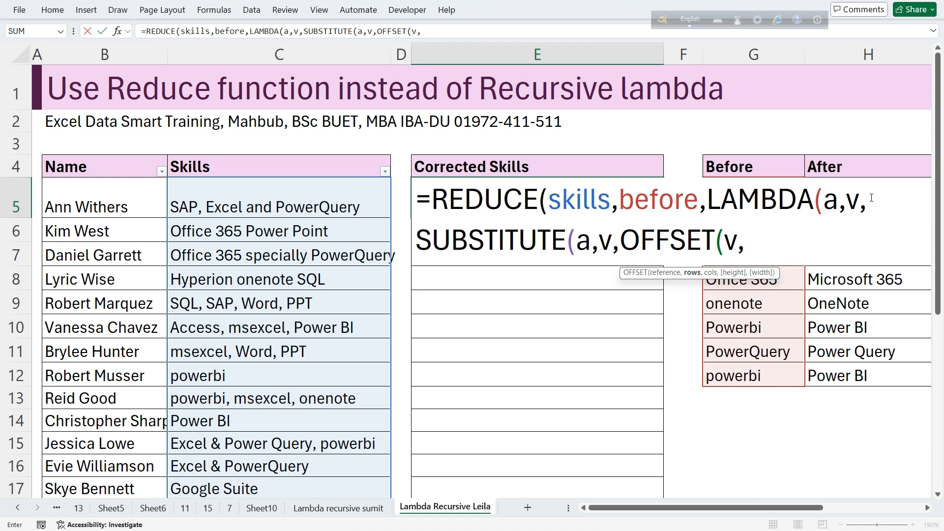
{"action": "type", "text": "0,"}
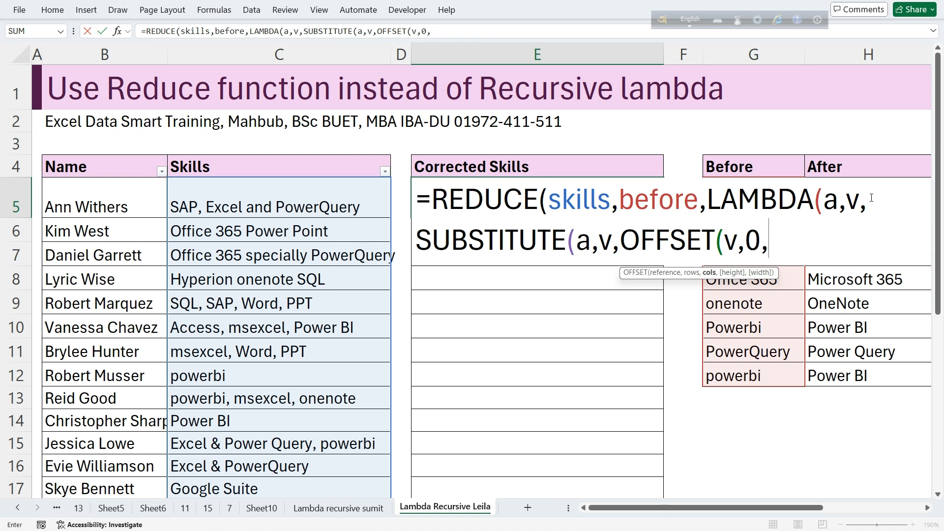
{"action": "type", "text": "1)"}
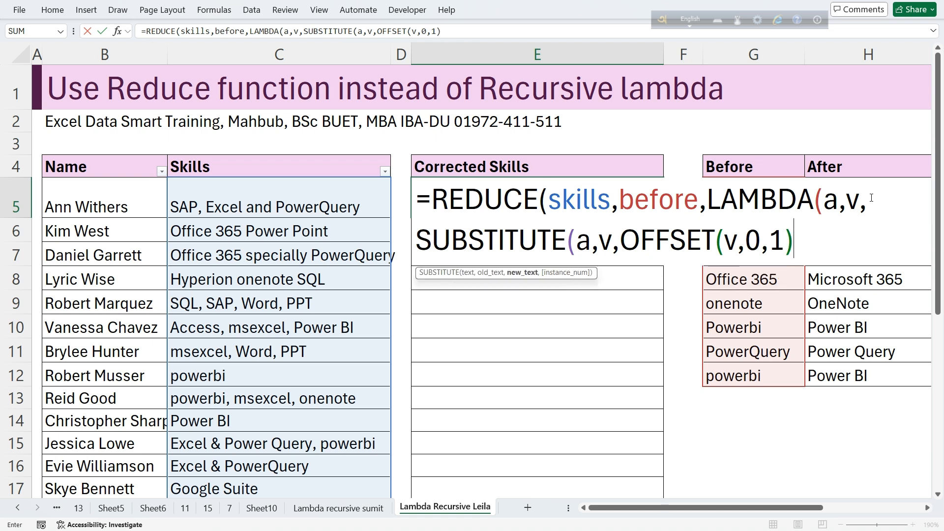
{"action": "type", "text": "))"}
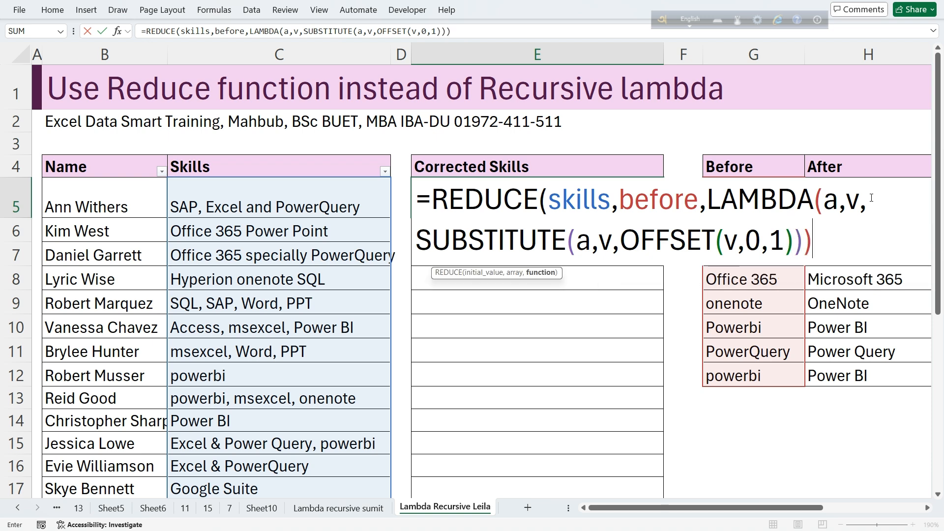
{"action": "type", "text": ")"}
{"action": "key", "text": "Return"}
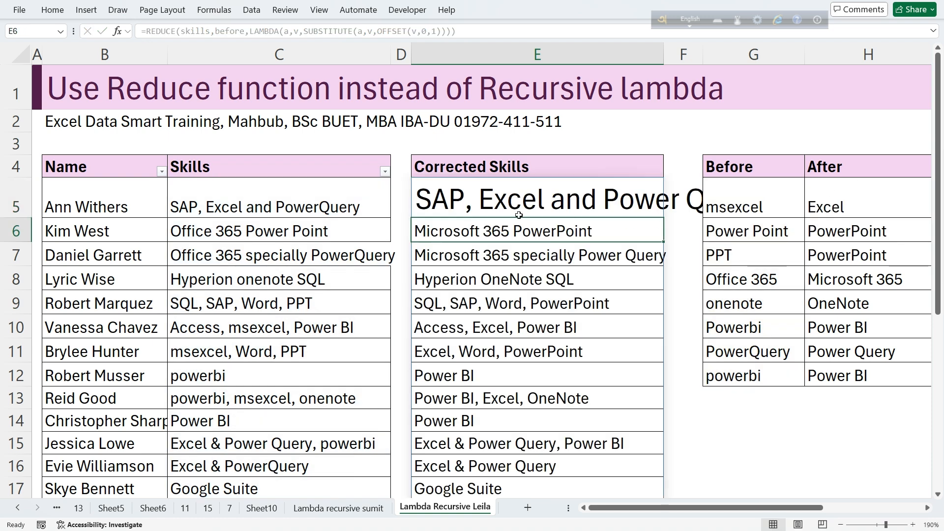
{"action": "left_click", "coordinate": [271, 198]}
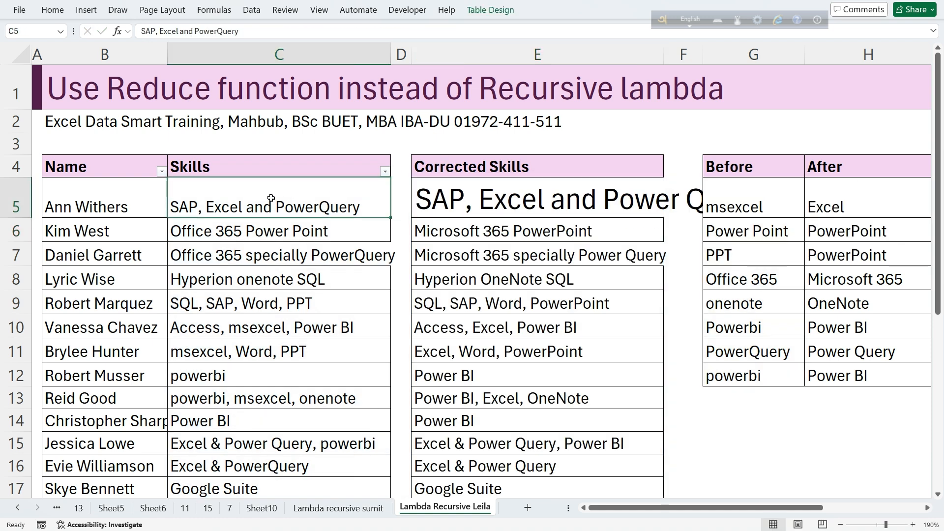
Step: Reduce the font size of Corrected Skills cell E5 to 12
{"action": "left_click_drag", "start_coordinate": [782, 207], "coordinate": [763, 376]}
{"action": "left_click", "coordinate": [531, 189]}
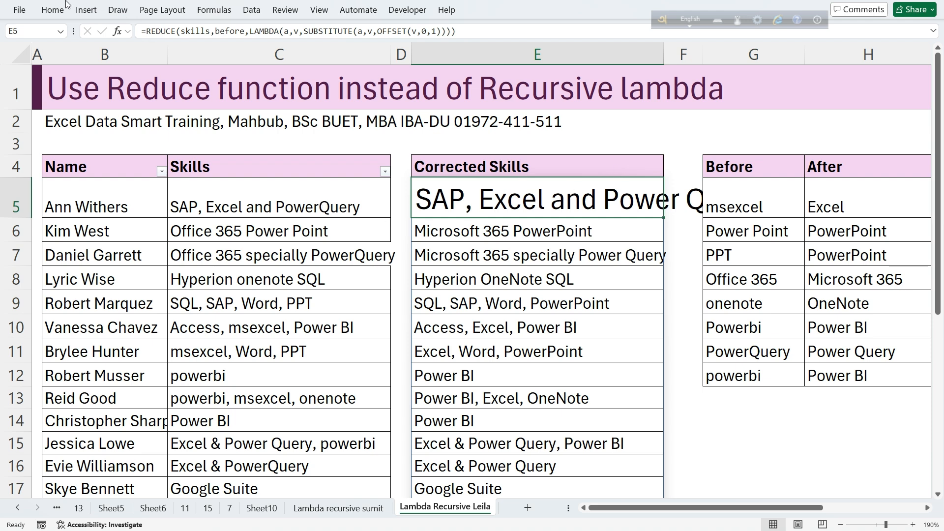
{"action": "left_click", "coordinate": [53, 11]}
{"action": "left_click", "coordinate": [205, 33]}
{"action": "left_click", "coordinate": [205, 33]}
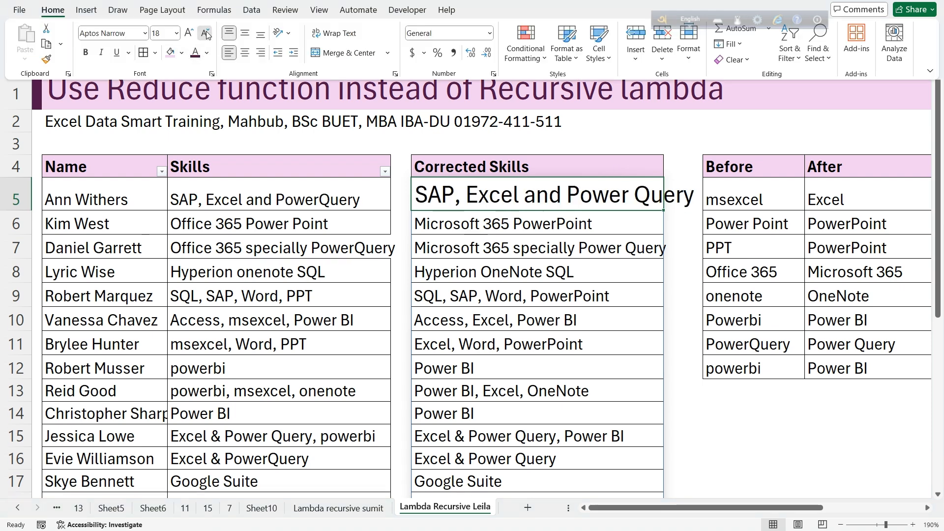
{"action": "left_click", "coordinate": [205, 33]}
{"action": "left_click", "coordinate": [205, 33]}
Step: Compare the Corrected Skills list with the original Skills down to row 28, and examine the empty rows beneath the Skills and Before/After tables
{"action": "scroll", "coordinate": [329, 206], "scroll_direction": "down", "scroll_amount": 1}
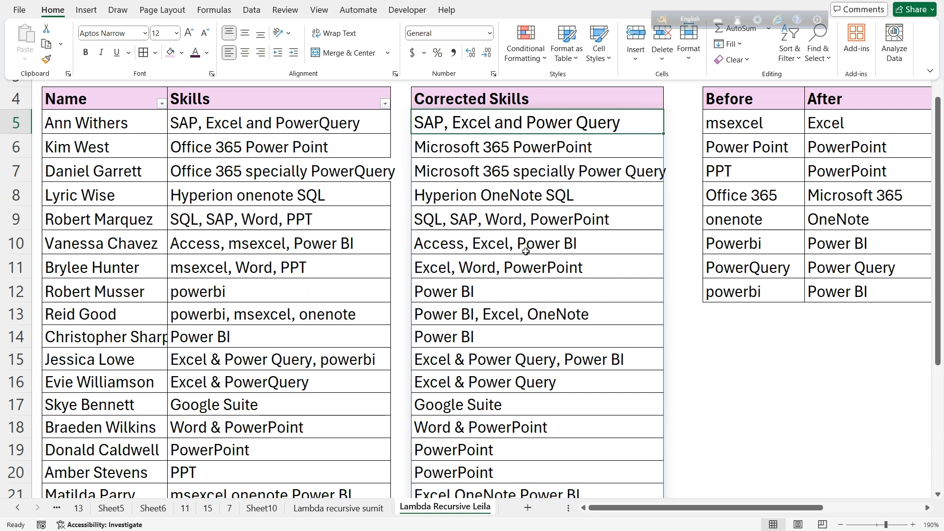
{"action": "scroll", "coordinate": [526, 252], "scroll_direction": "down", "scroll_amount": 4}
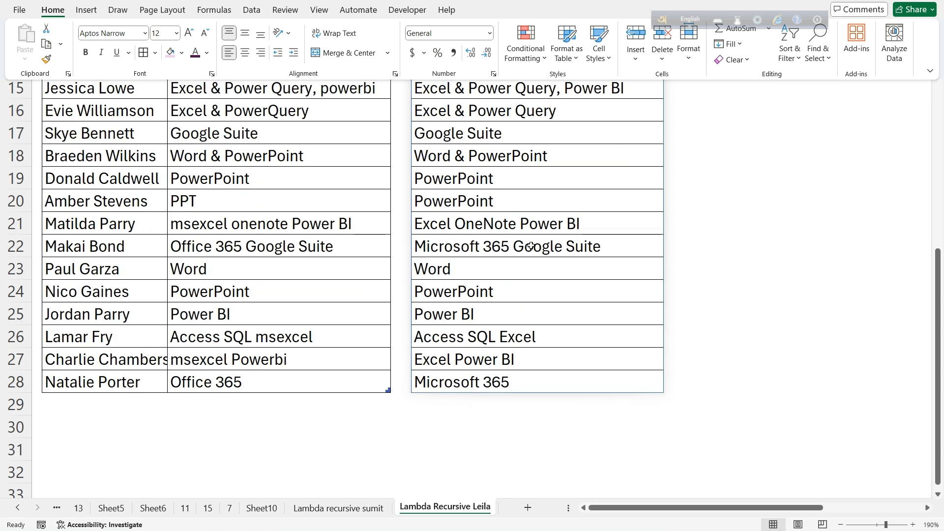
{"action": "scroll", "coordinate": [531, 246], "scroll_direction": "up", "scroll_amount": 5}
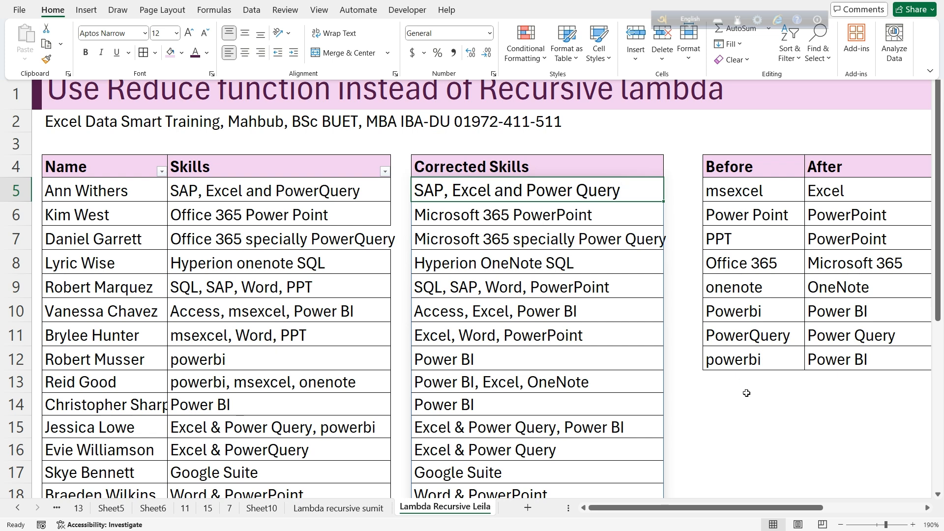
{"action": "scroll", "coordinate": [535, 221], "scroll_direction": "down", "scroll_amount": 3}
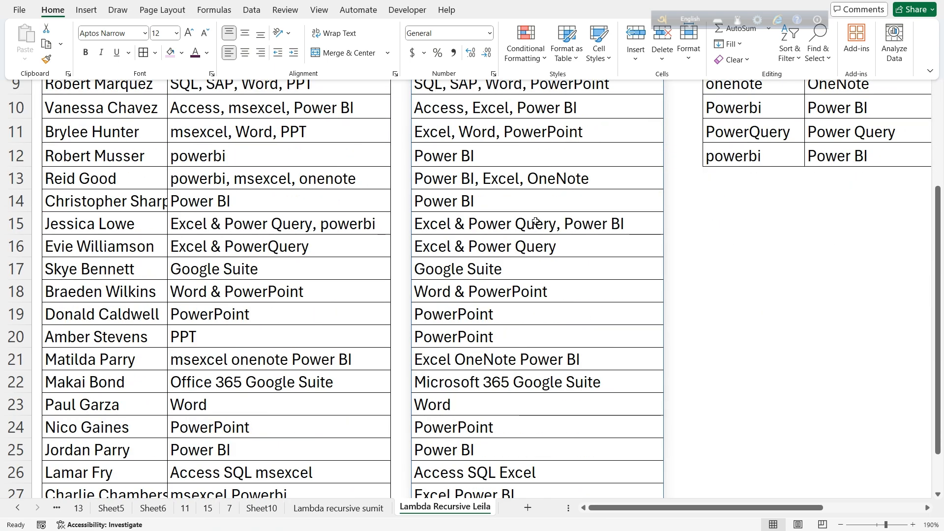
{"action": "scroll", "coordinate": [535, 222], "scroll_direction": "down", "scroll_amount": 2}
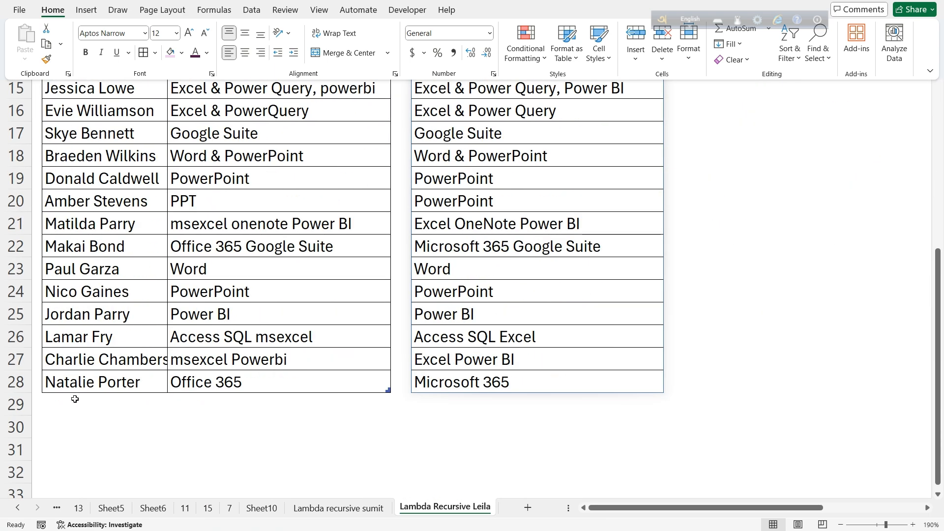
{"action": "left_click_drag", "start_coordinate": [76, 399], "coordinate": [283, 401]}
{"action": "scroll", "coordinate": [703, 230], "scroll_direction": "up", "scroll_amount": 4}
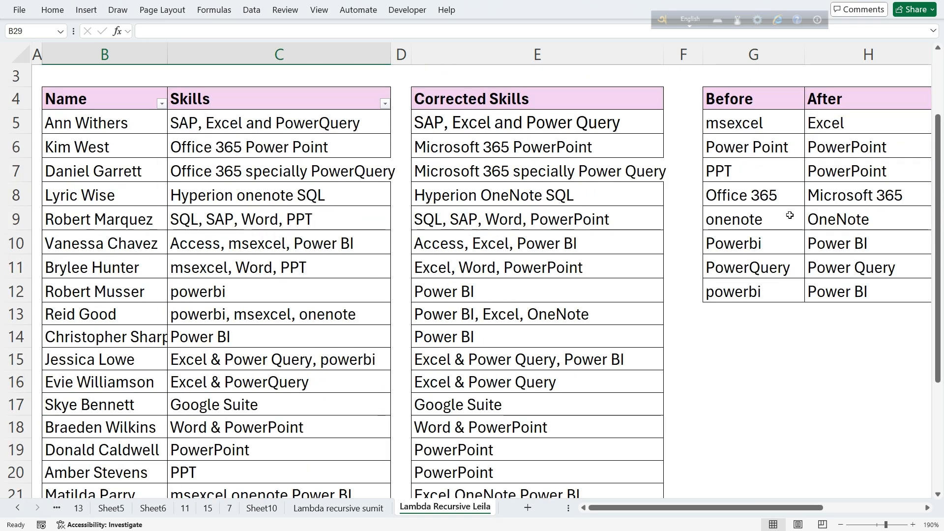
{"action": "left_click", "coordinate": [778, 312]}
{"action": "left_click_drag", "start_coordinate": [777, 312], "coordinate": [856, 308]}
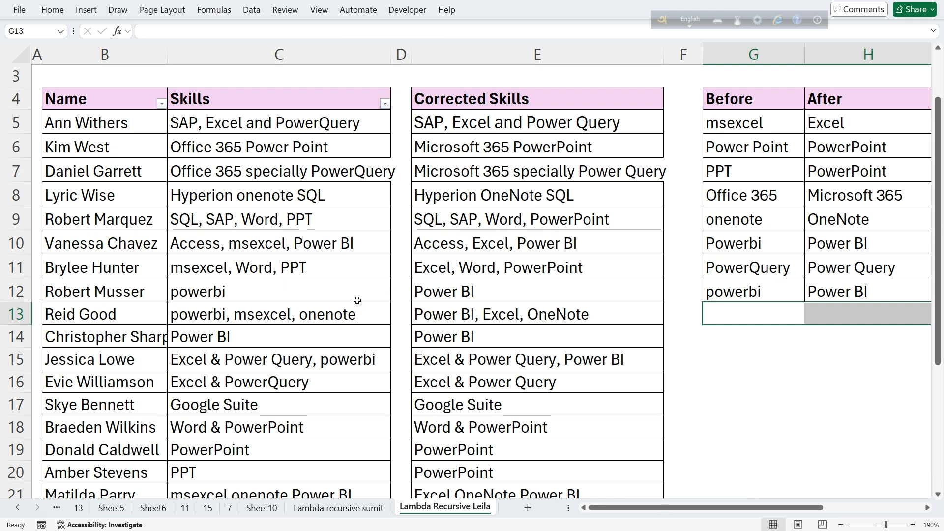
{"action": "scroll", "coordinate": [397, 396], "scroll_direction": "up", "scroll_amount": 1}
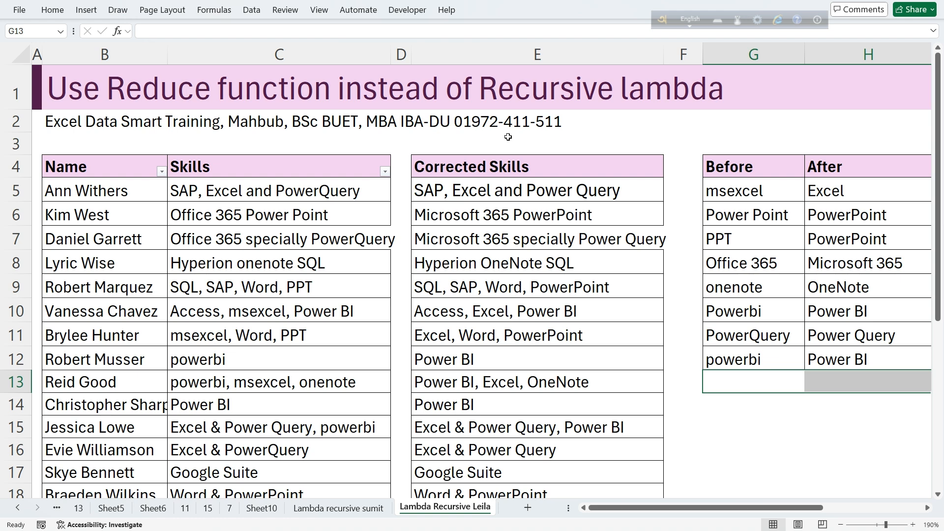
Step: Look at the Lambda recursive sumit sheet, and review the REDUCE formula in E5 of the Lambda Recursive Leila sheet
{"action": "left_click", "coordinate": [343, 510]}
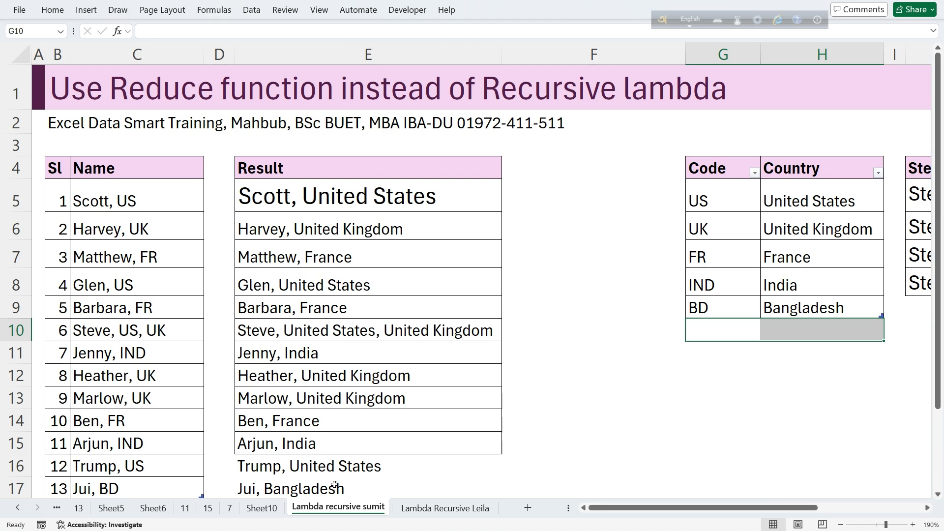
{"action": "left_click", "coordinate": [411, 507]}
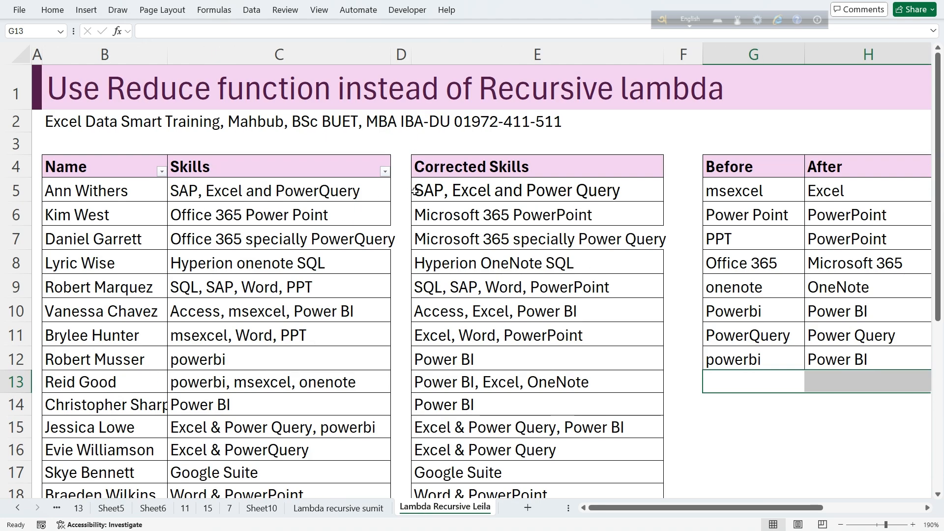
{"action": "double_click", "coordinate": [445, 189]}
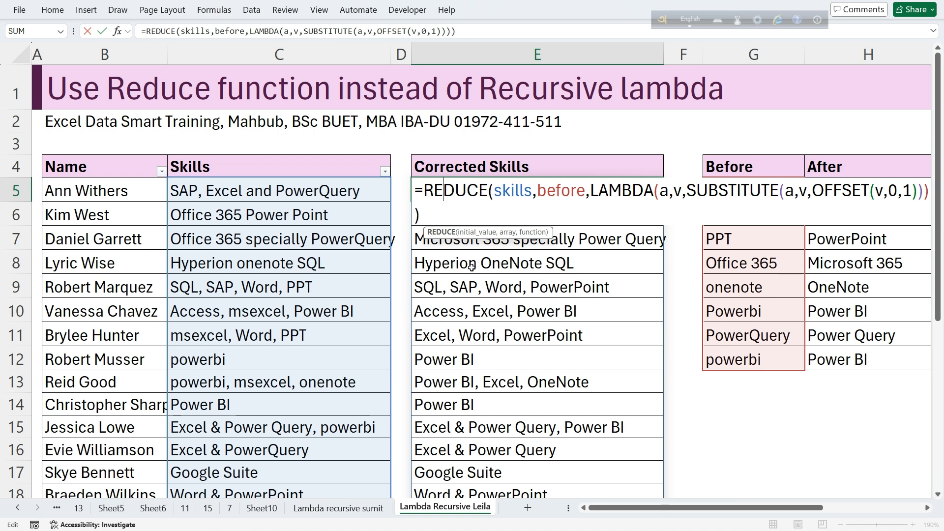
{"action": "key", "text": "Return"}
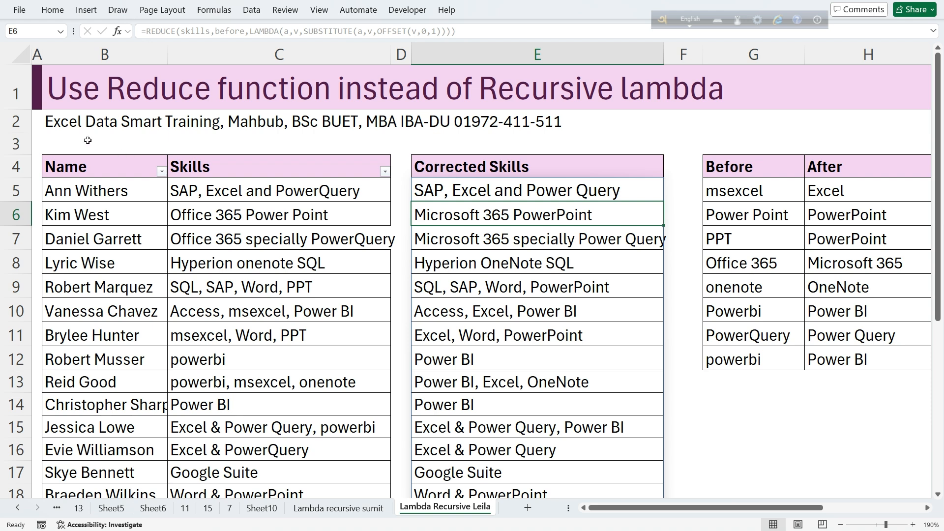
{"action": "left_click", "coordinate": [69, 124]}
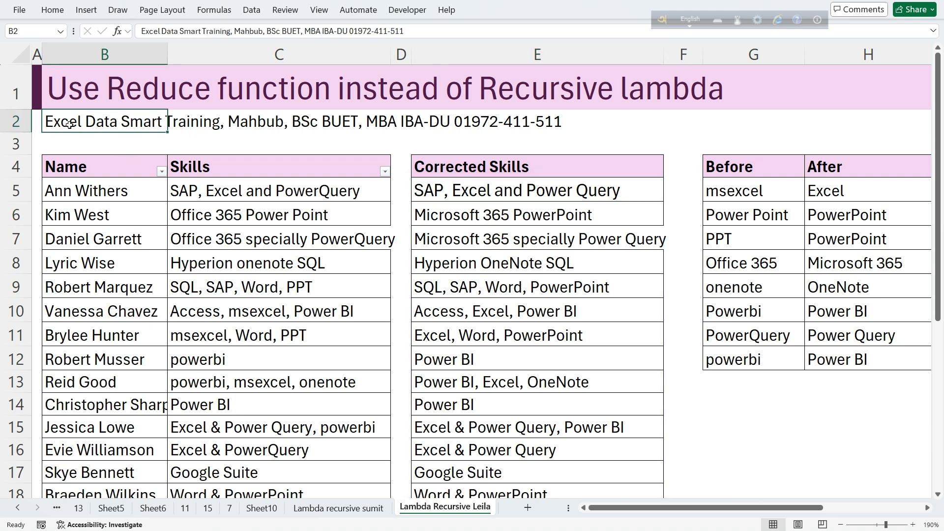